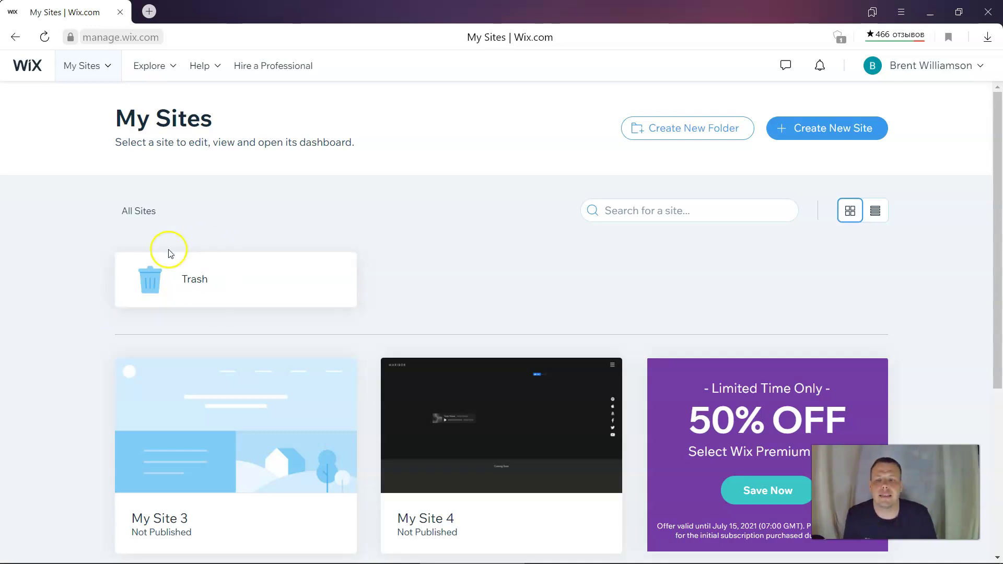
- Start a new site of the Restaurants & Food kind and choose to create it by editing a template
click(824, 127)
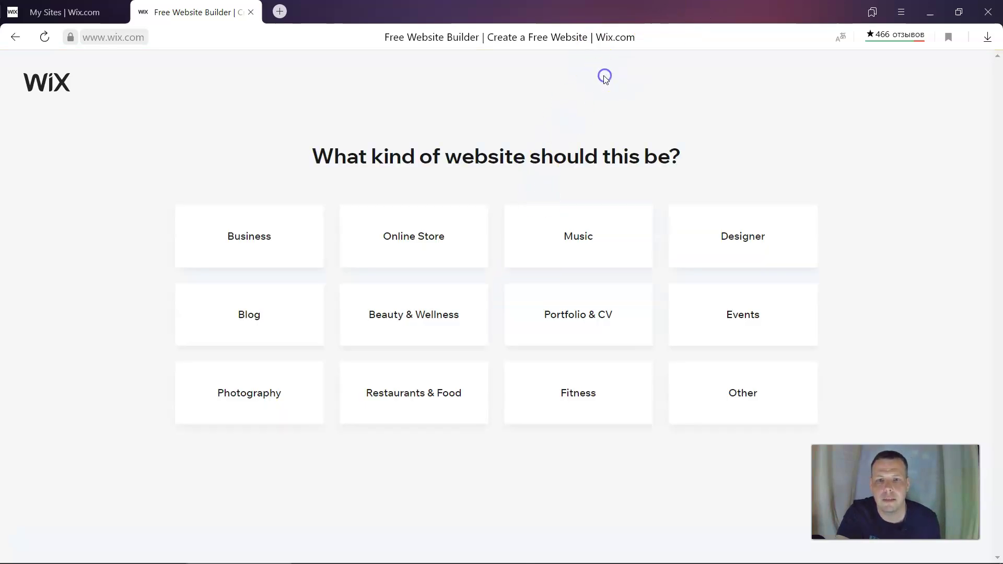
key(F11)
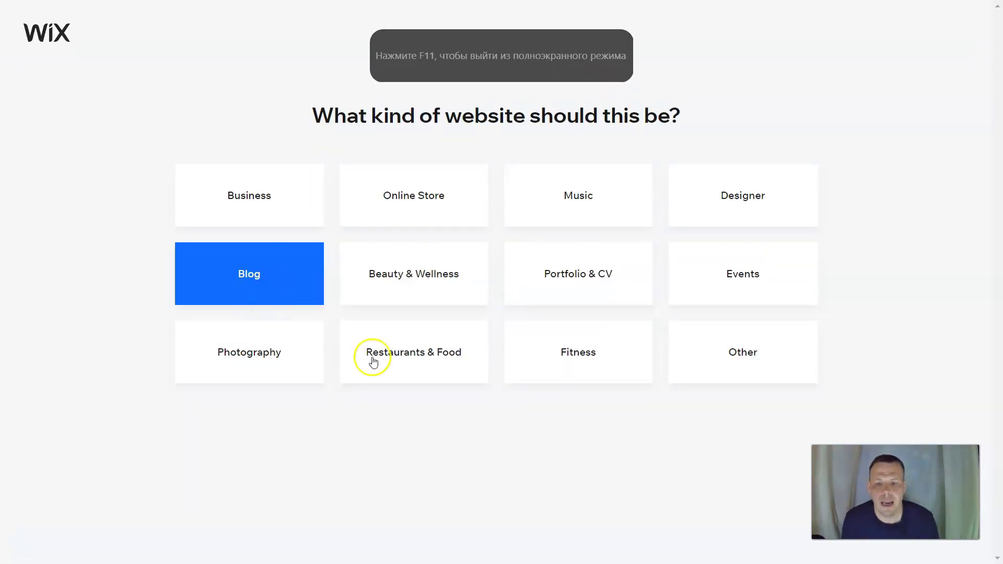
click(424, 356)
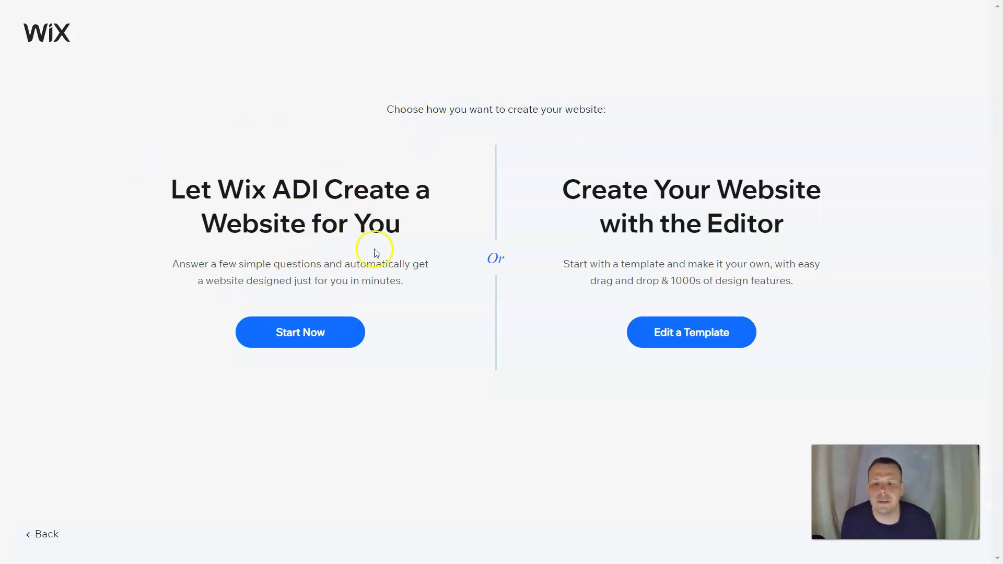
click(686, 340)
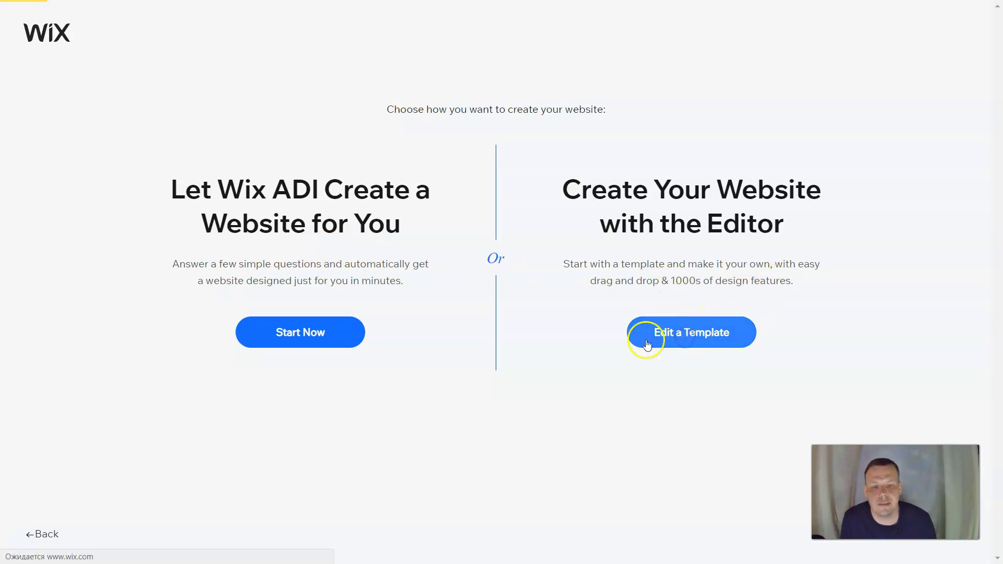
mouse_move(627, 339)
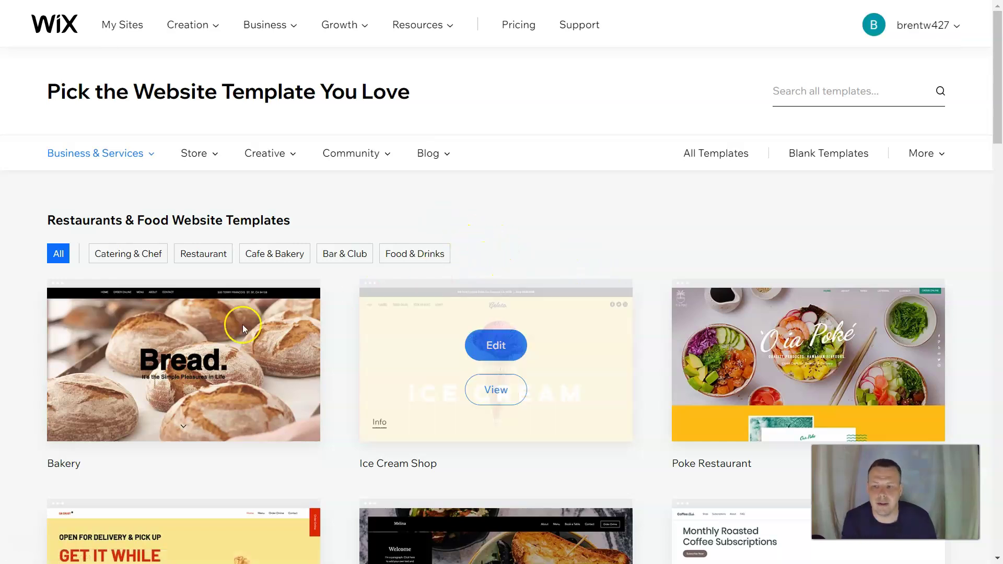
- Filter the restaurant templates to the Catering & Chef category and look through the designs offered
click(136, 260)
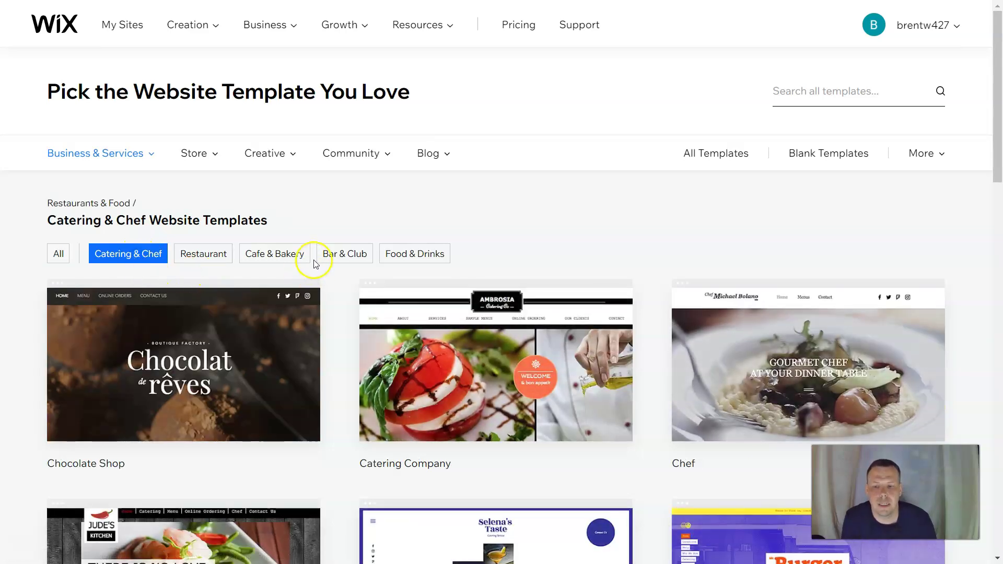
scroll(497, 261, down, 5)
scroll(500, 261, up, 3)
mouse_move(500, 262)
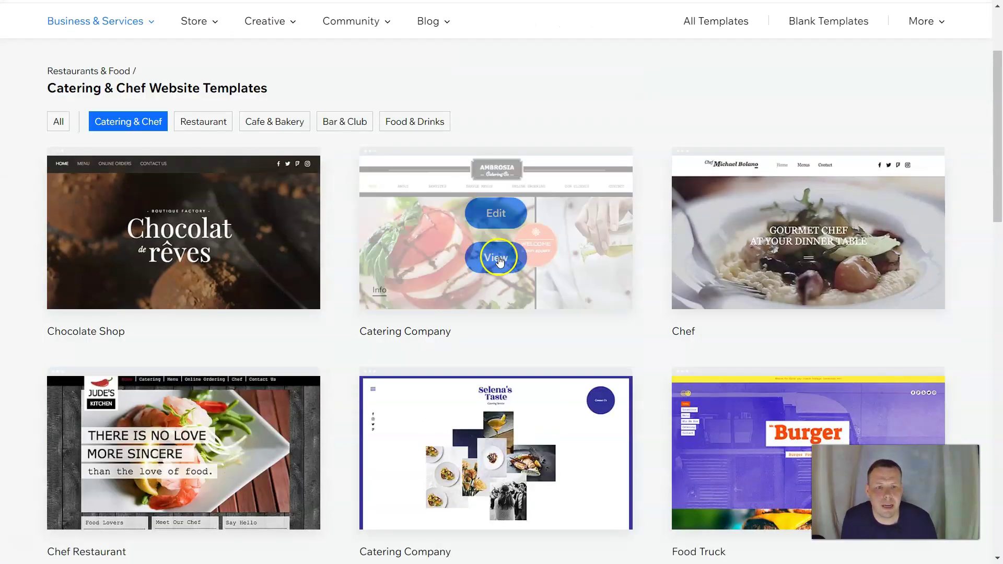
scroll(473, 266, down, 3)
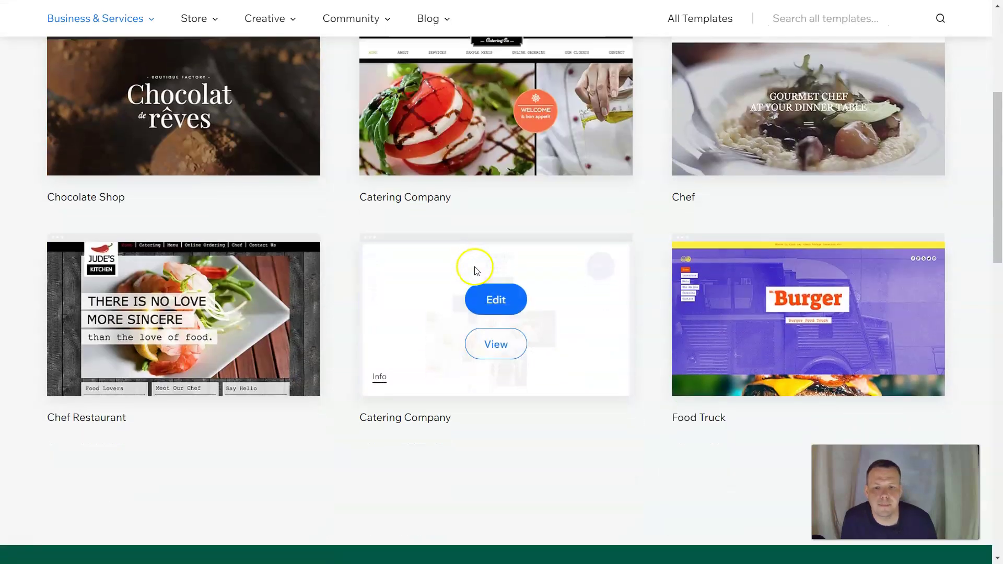
scroll(471, 269, down, 2)
scroll(711, 257, up, 4)
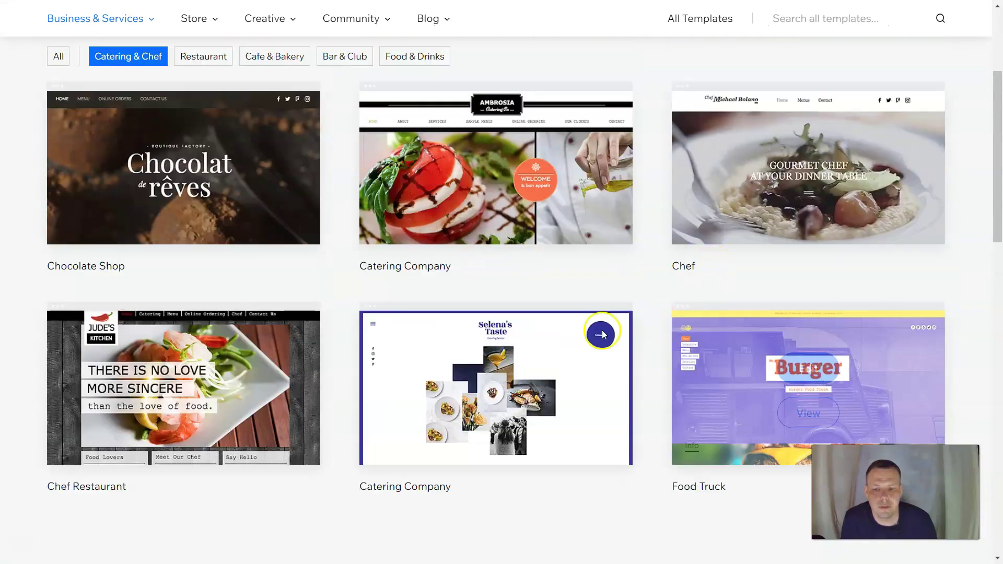
scroll(522, 340, down, 3)
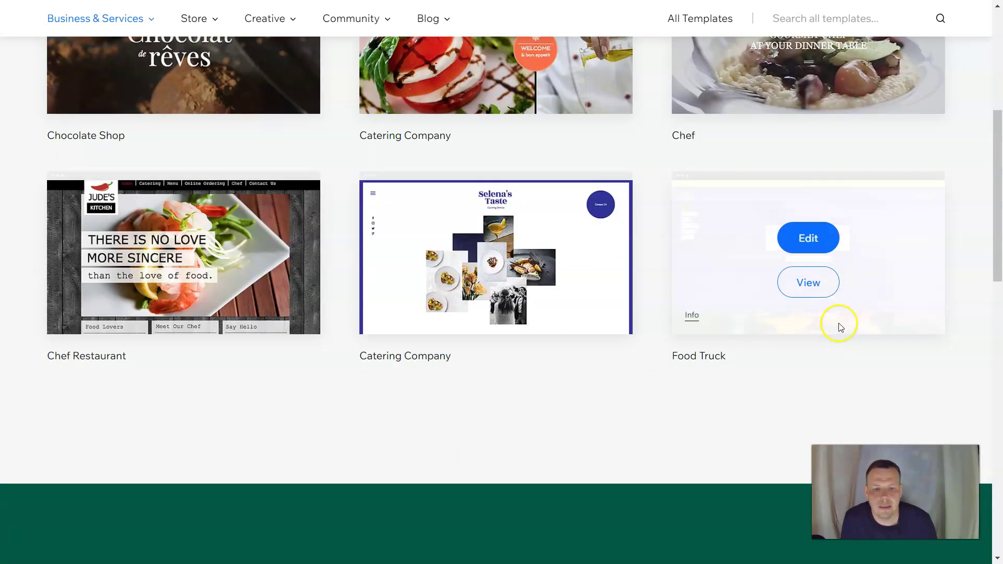
- Preview the Food Truck template and close its preview
click(815, 284)
scroll(534, 283, down, 1)
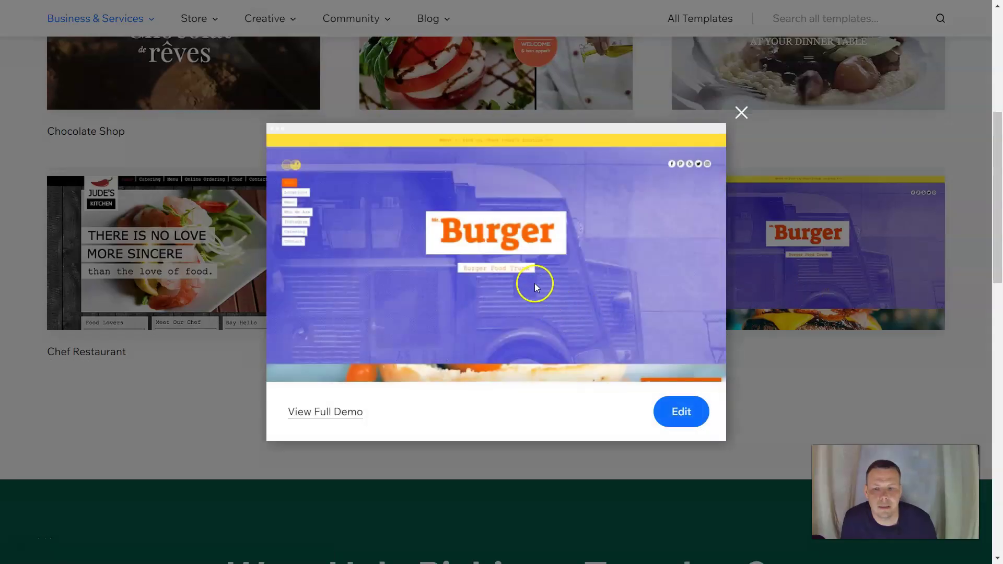
scroll(588, 295, up, 1)
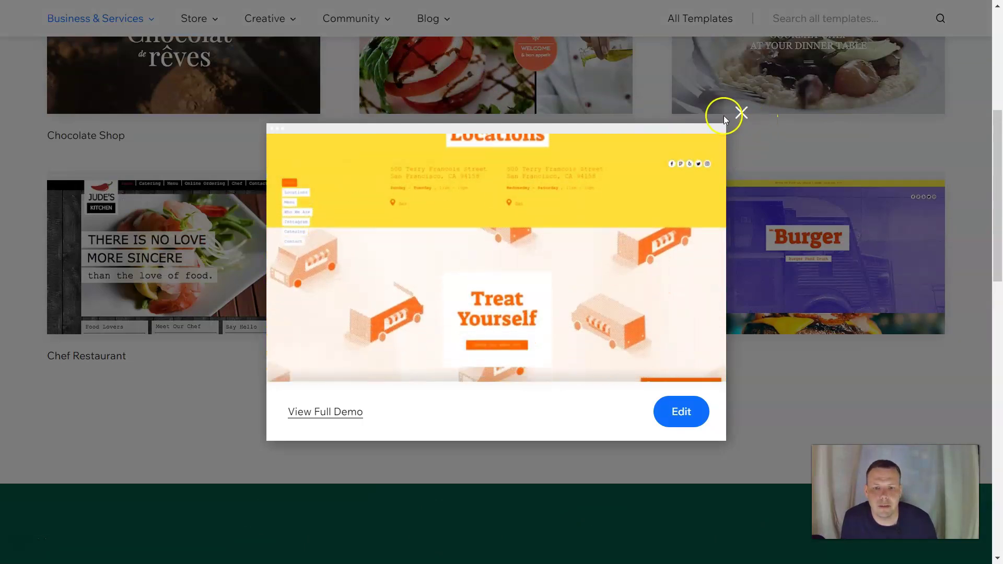
click(743, 114)
- Compare the Catering & Chef templates and examine the section offering help with picking a template
scroll(574, 358, down, 6)
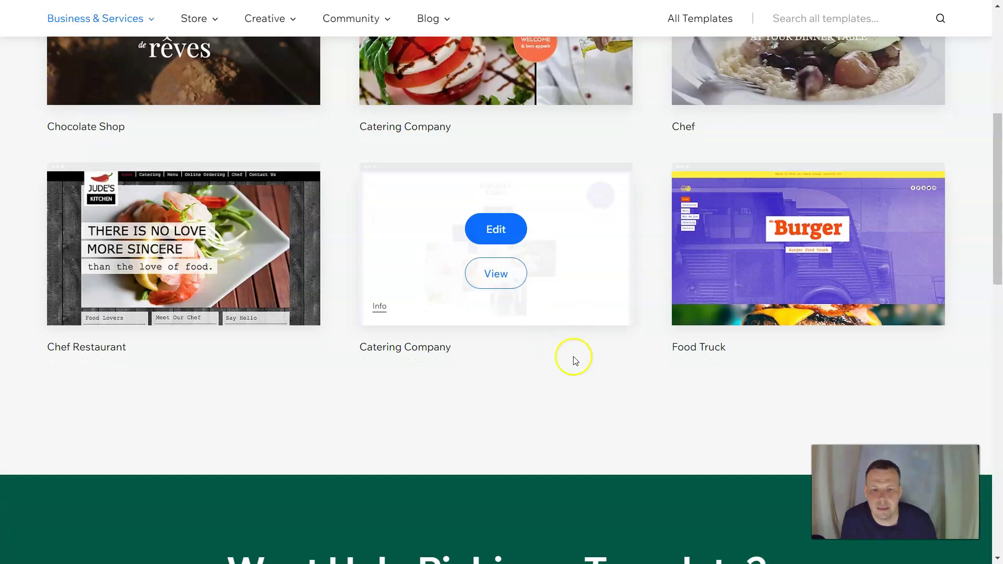
scroll(569, 362, down, 5)
scroll(567, 352, up, 15)
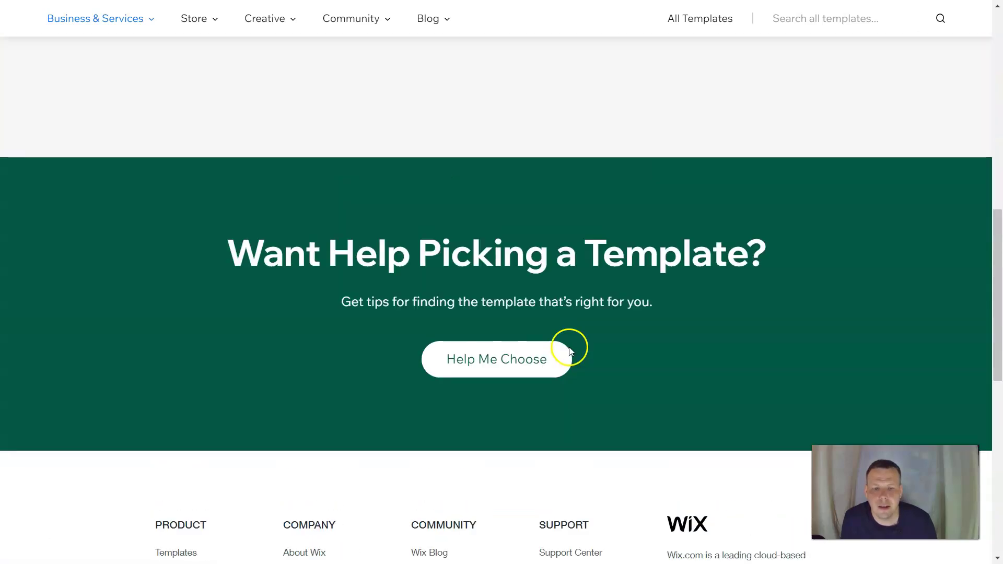
scroll(569, 347, down, 15)
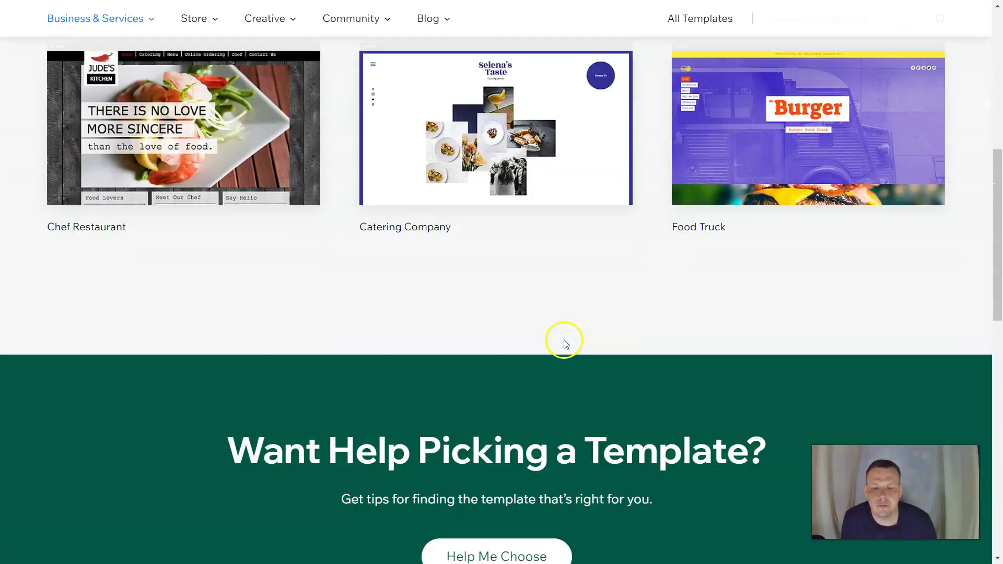
scroll(545, 330, up, 15)
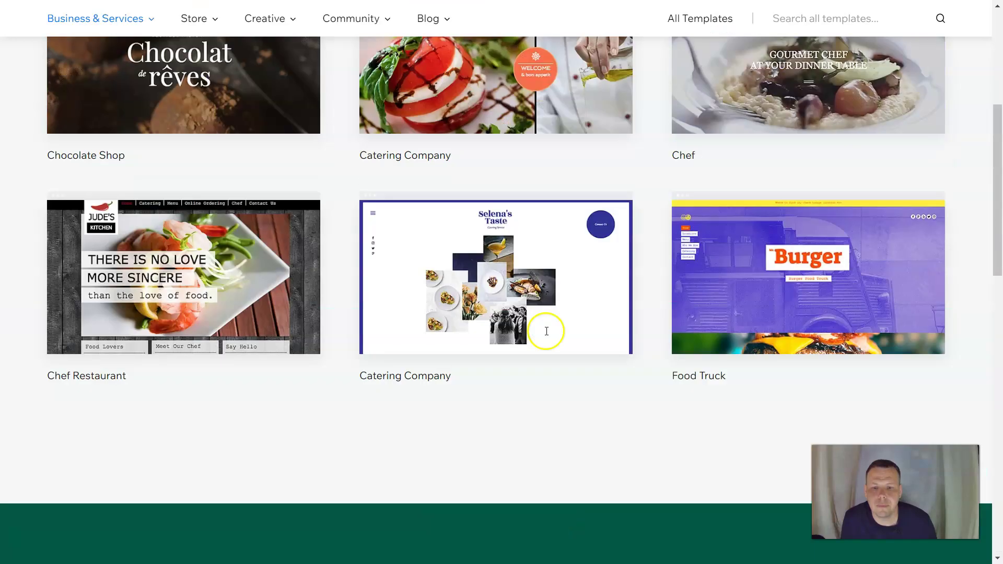
scroll(546, 331, down, 5)
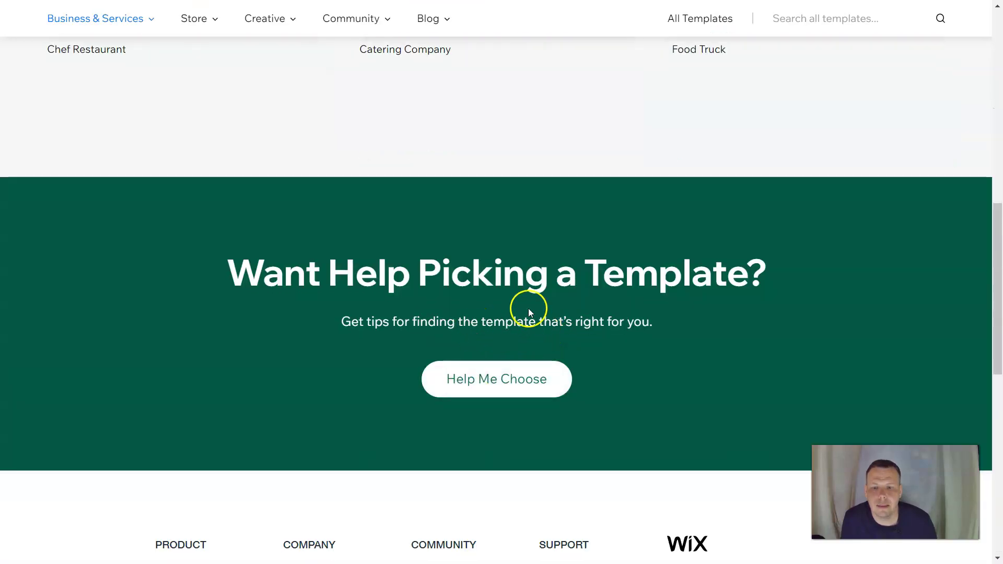
scroll(523, 319, up, 3)
scroll(332, 388, down, 2)
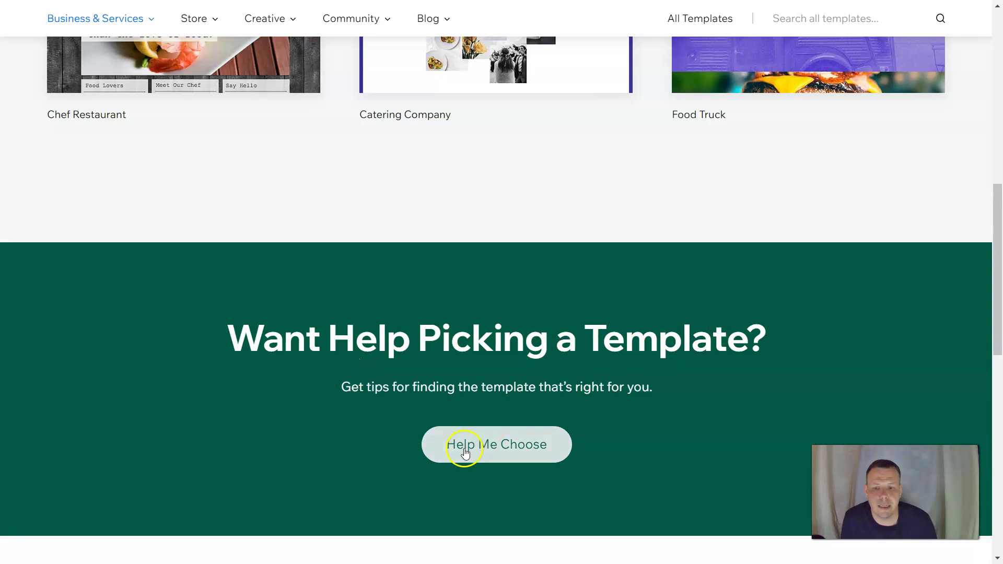
scroll(596, 409, up, 5)
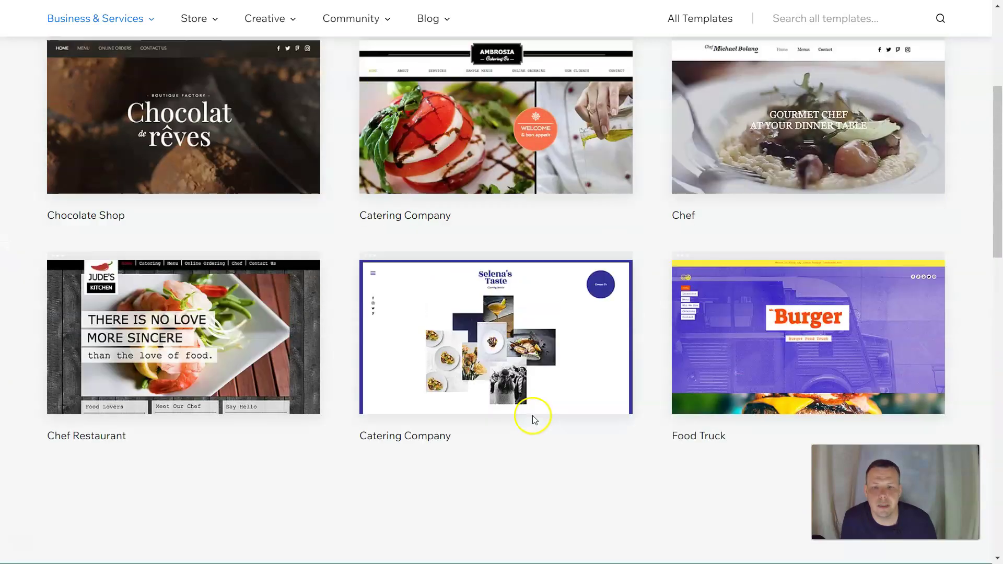
- Preview the Catering Company template with the Selena's Taste design and open it for editing
mouse_move(538, 402)
click(512, 380)
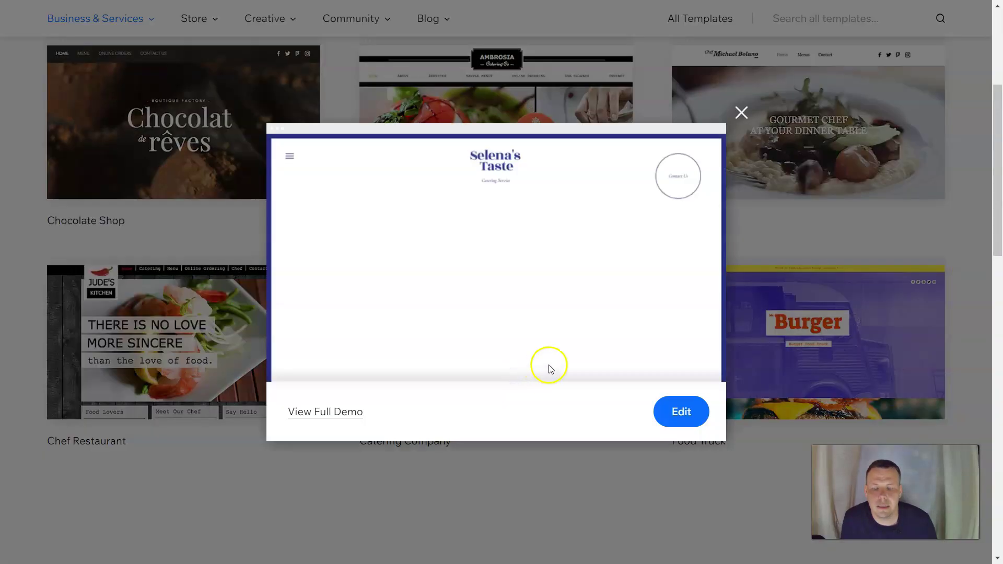
scroll(632, 286, down, 3)
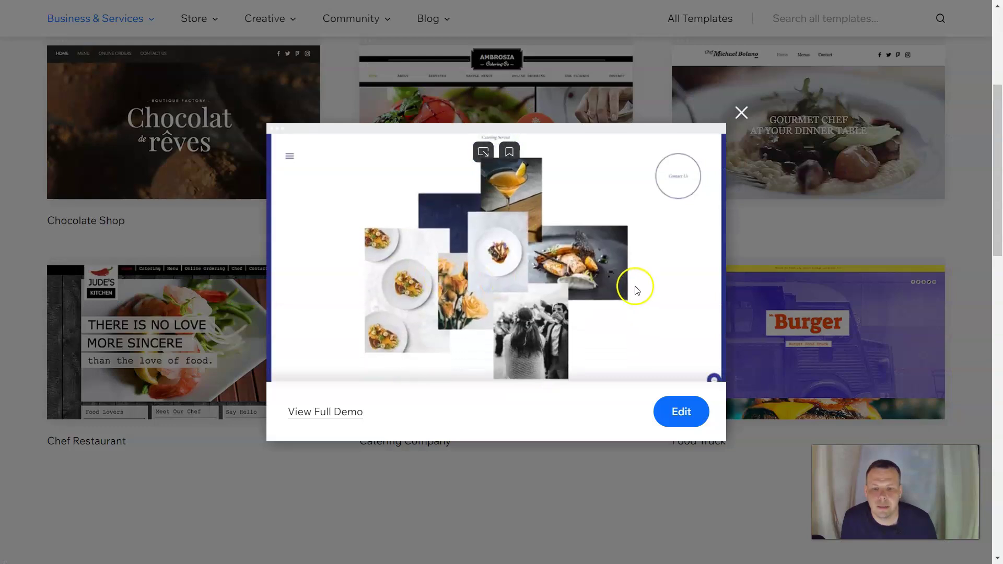
scroll(614, 306, down, 4)
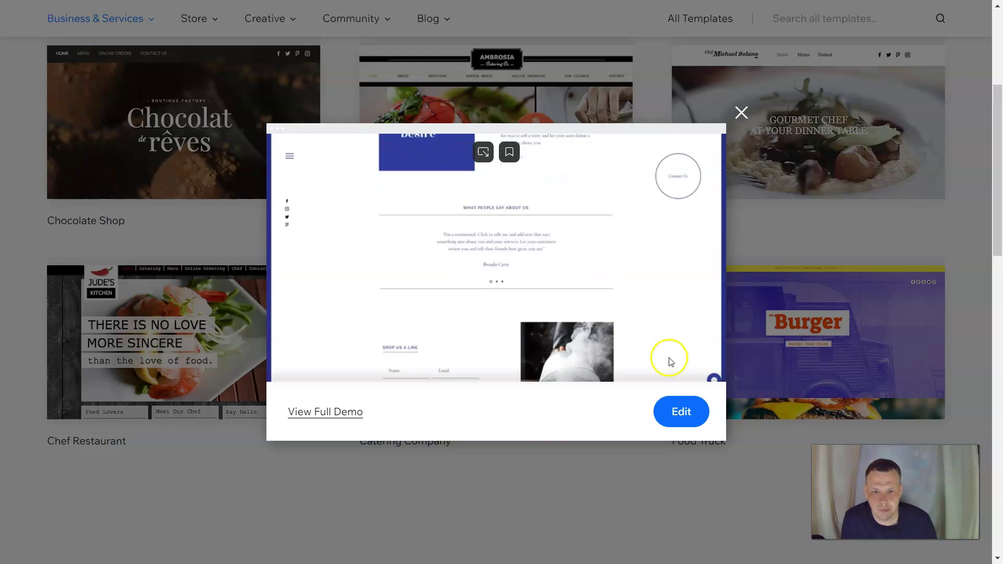
click(686, 410)
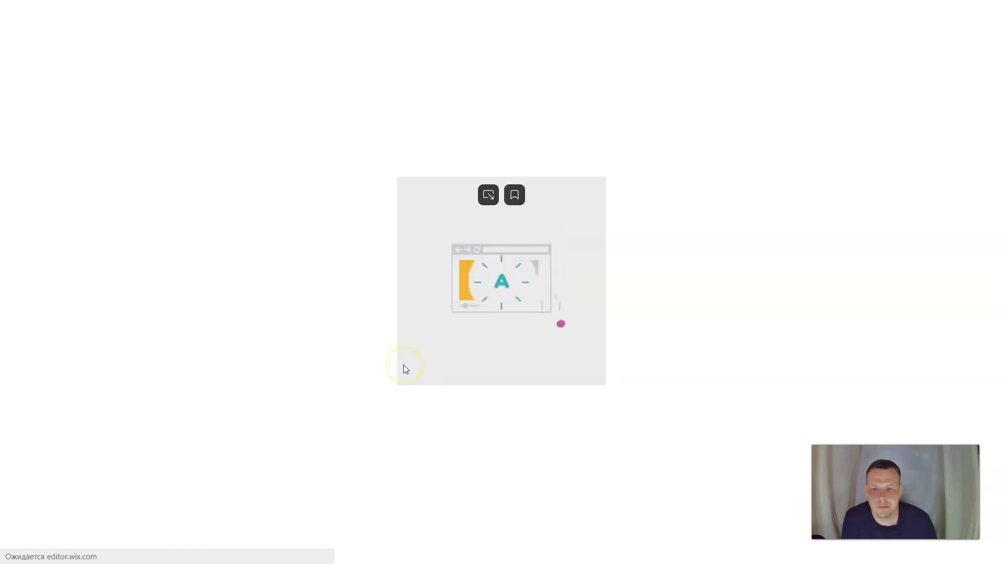
click(432, 334)
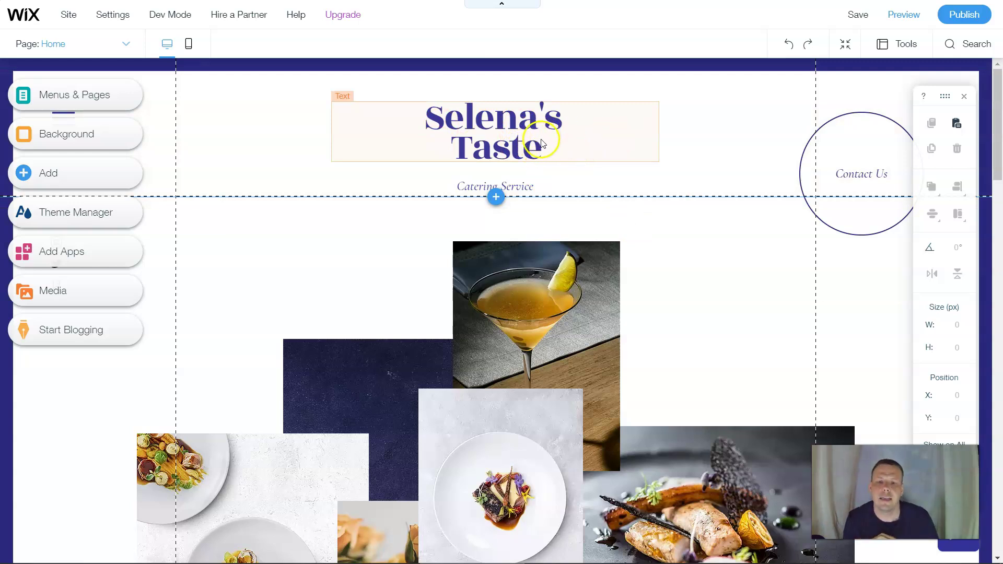
- Replace the "Selena's Taste" heading text with "Your Best Taste"
click(530, 151)
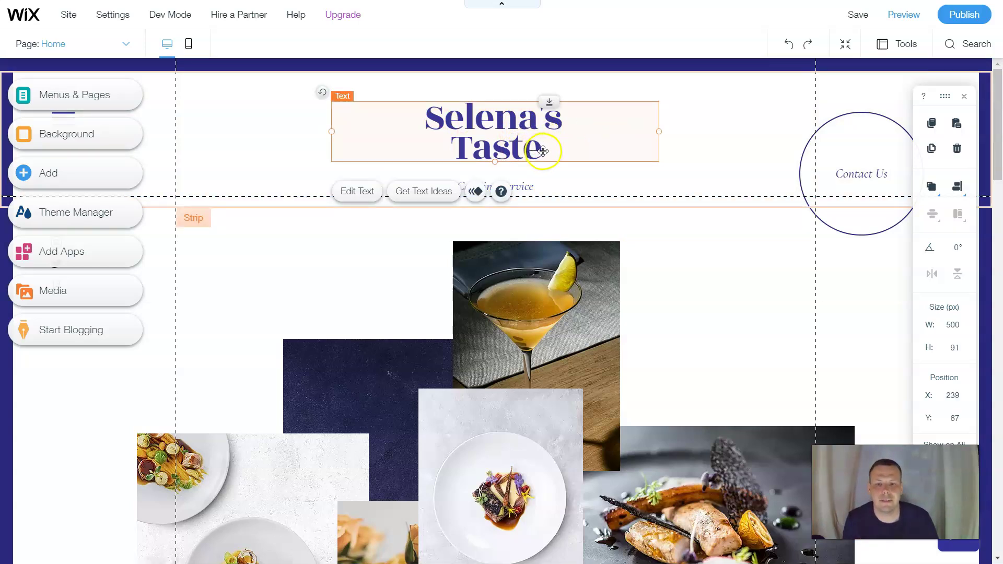
double_click(544, 151)
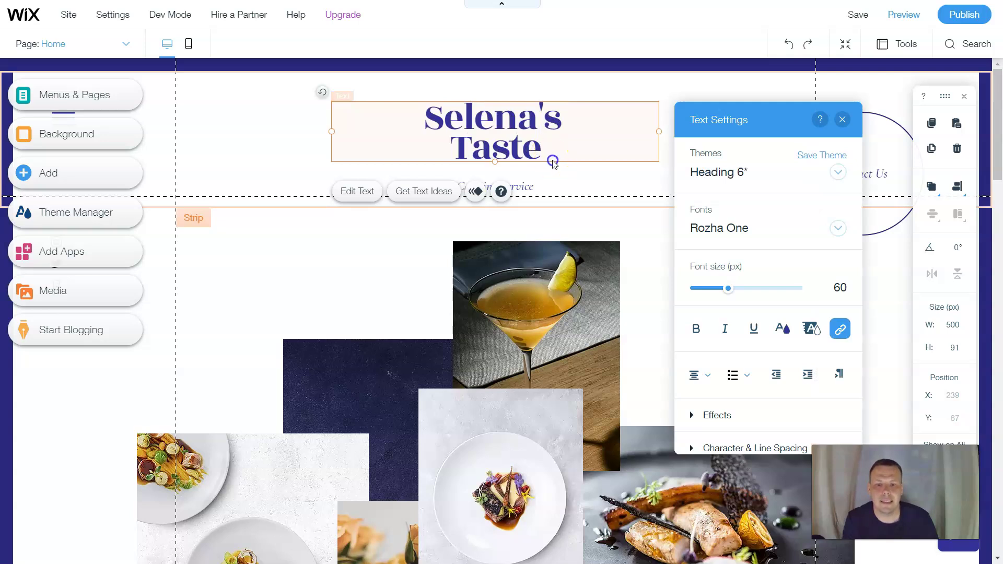
drag(546, 153, 425, 116)
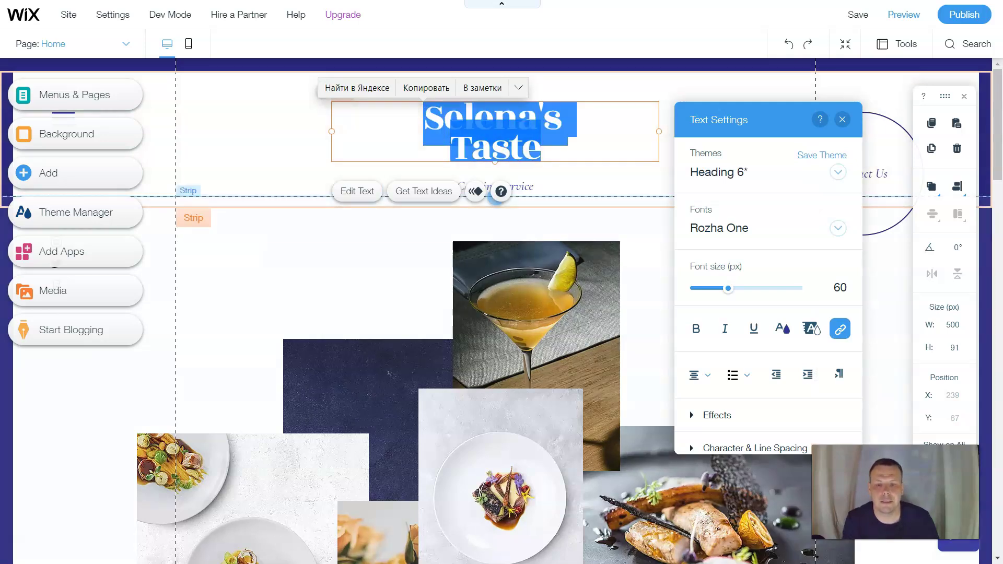
key(BackSpace)
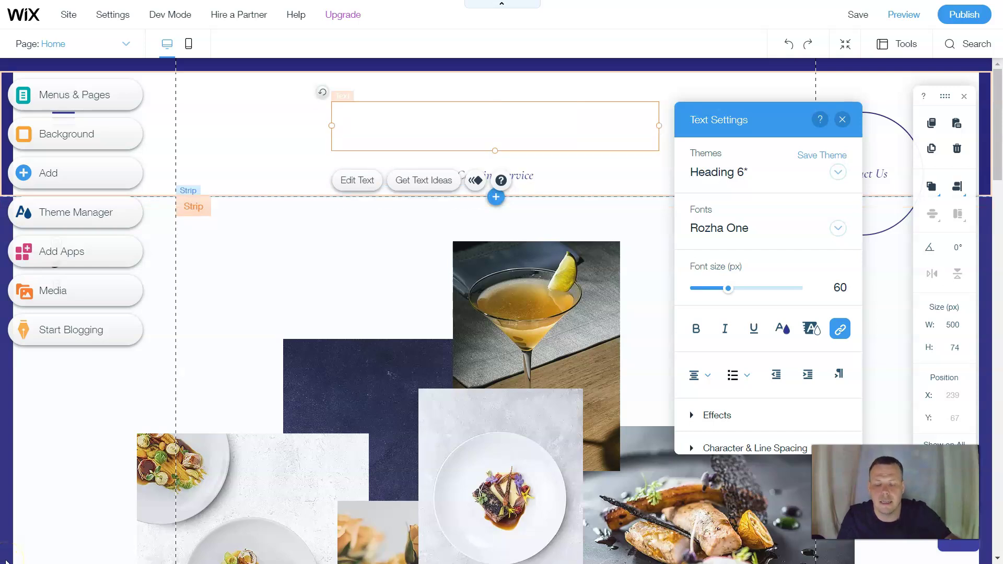
text(Your Best Tast)
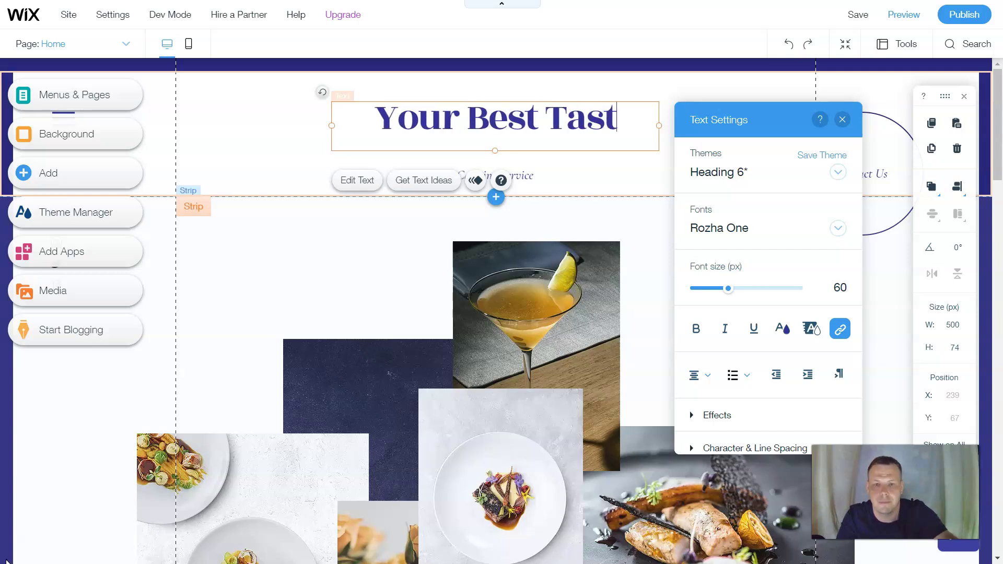
text(e)
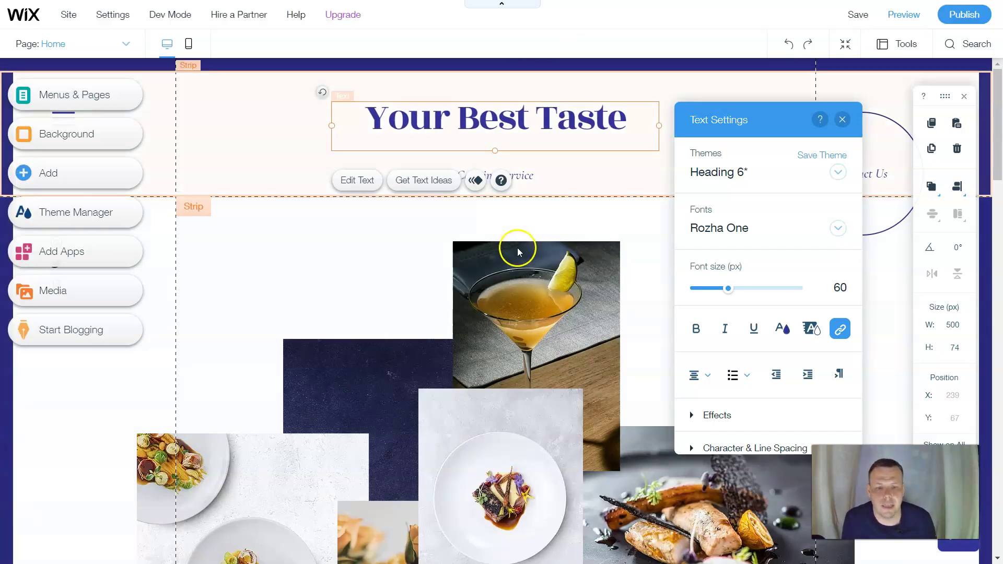
- Try italic and underline formatting on the heading, look over its remaining text settings and close them
click(724, 329)
click(754, 325)
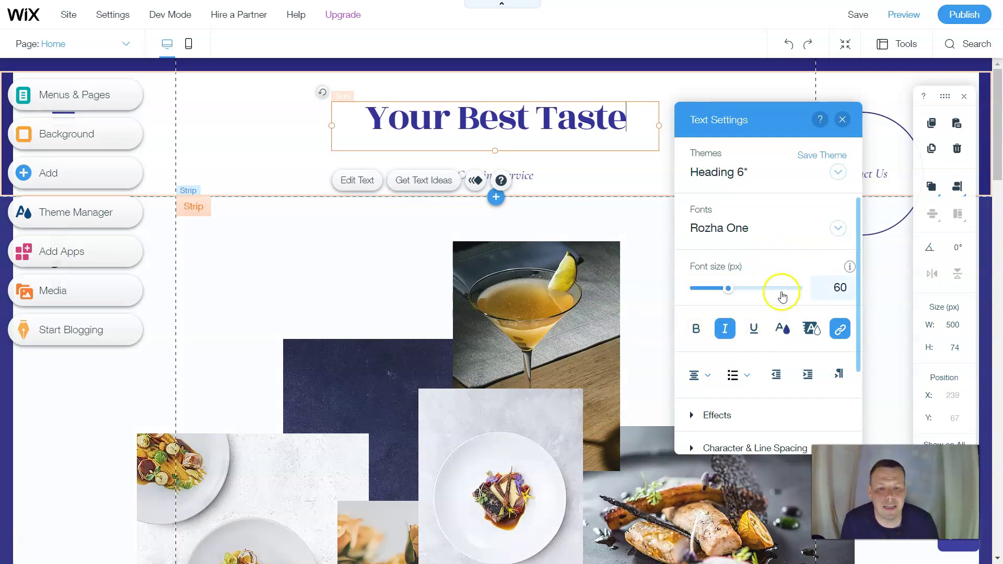
scroll(764, 329, down, 2)
scroll(764, 334, down, 1)
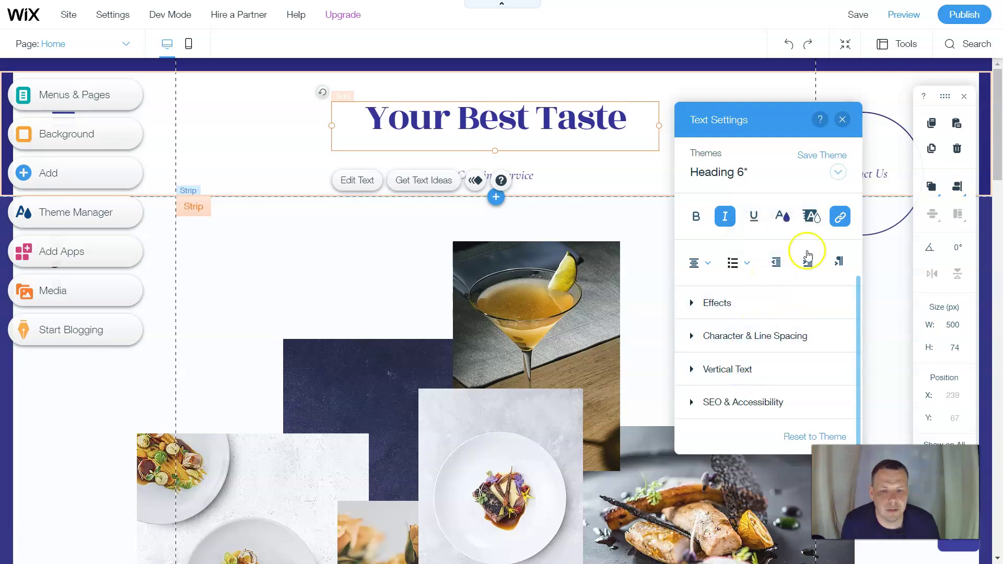
click(842, 121)
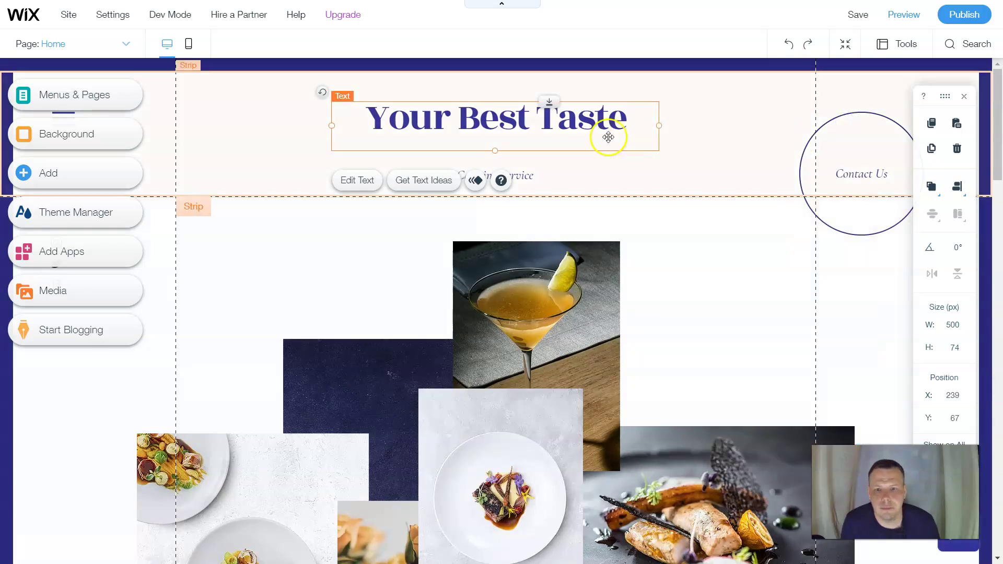
- Move the "Your Best Taste" heading slightly down to Y position 69 and select the header strip behind it
mouse_move(520, 127)
mouse_down()
mouse_move(531, 125)
mouse_move(520, 126)
mouse_up()
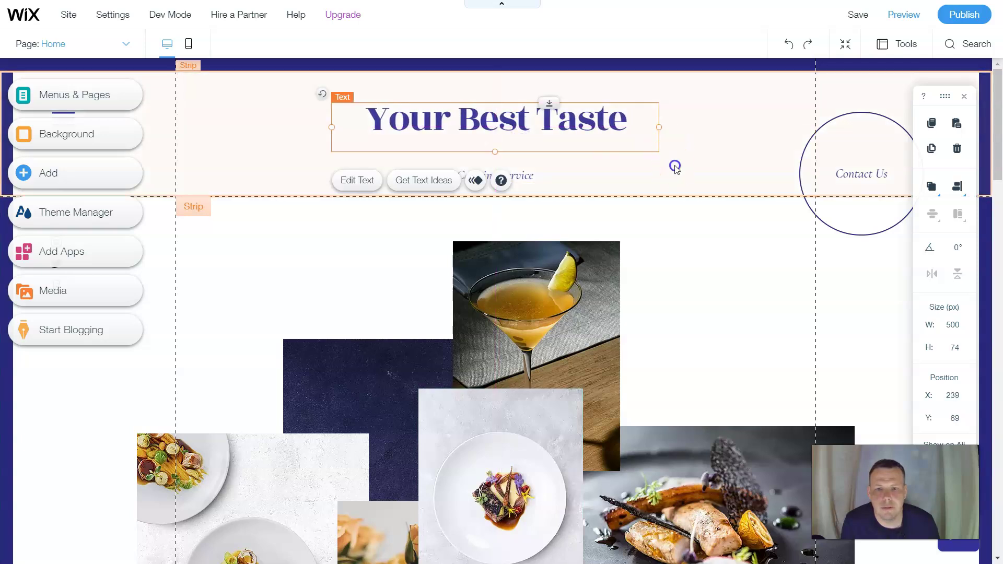
click(634, 172)
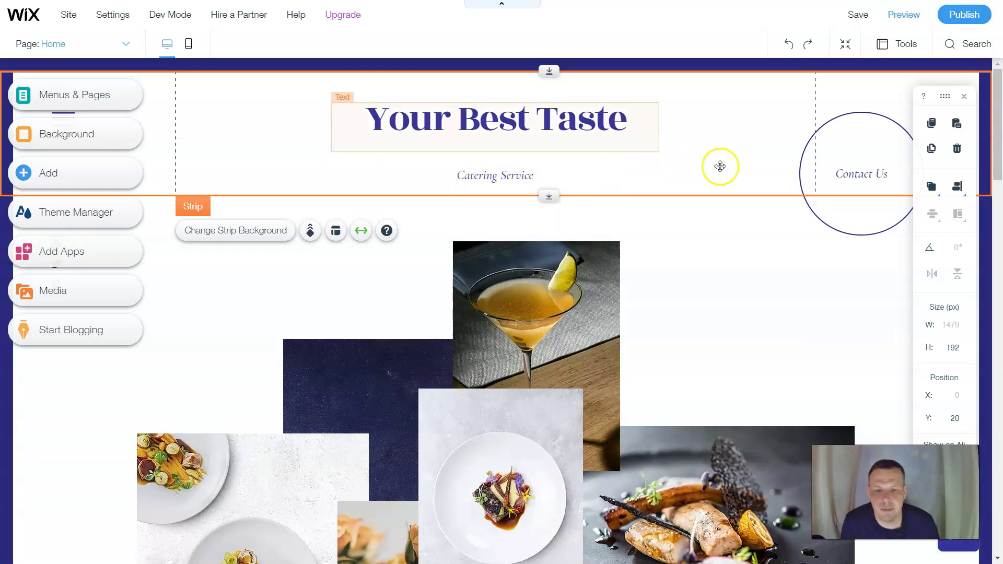
- Inspect the strip below the header and select its central plate image and the dark salmon dish image in turn
scroll(689, 250, down, 5)
scroll(684, 249, up, 5)
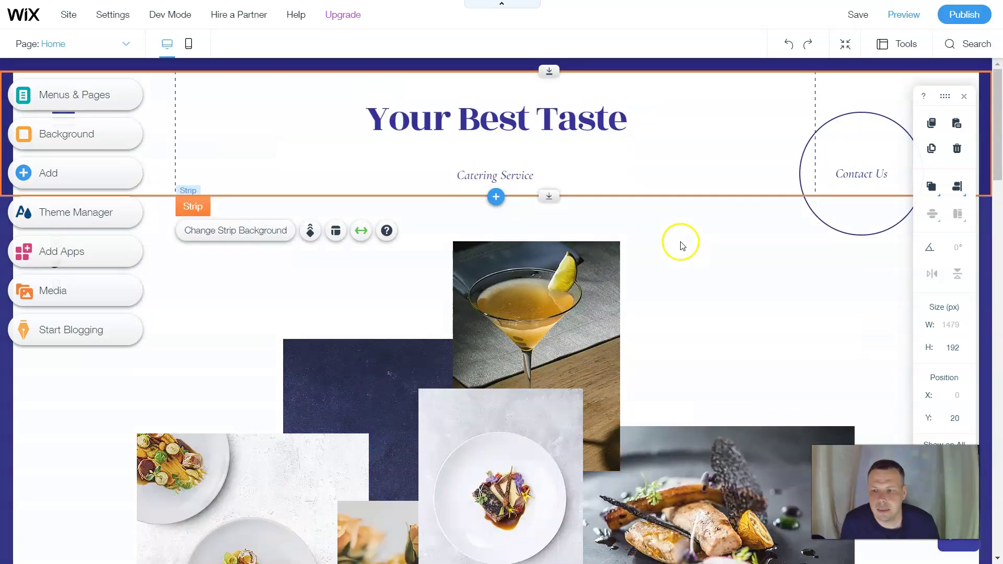
click(688, 250)
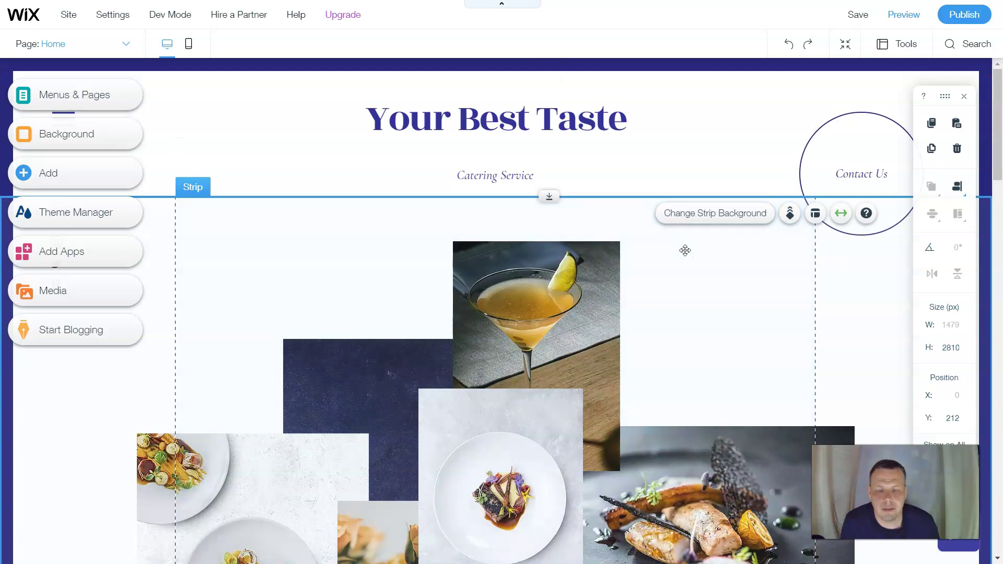
scroll(679, 226, down, 5)
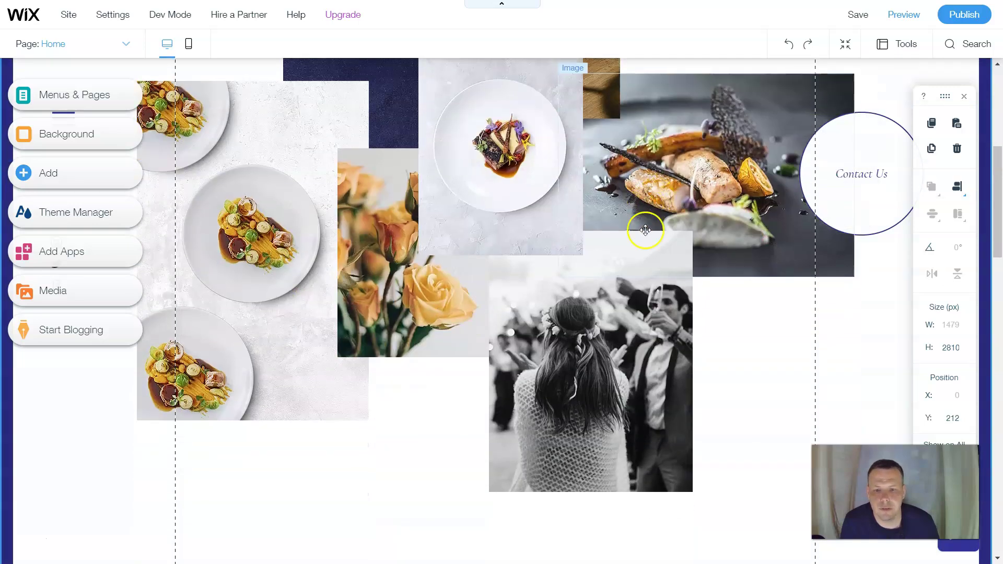
scroll(646, 230, up, 2)
click(543, 226)
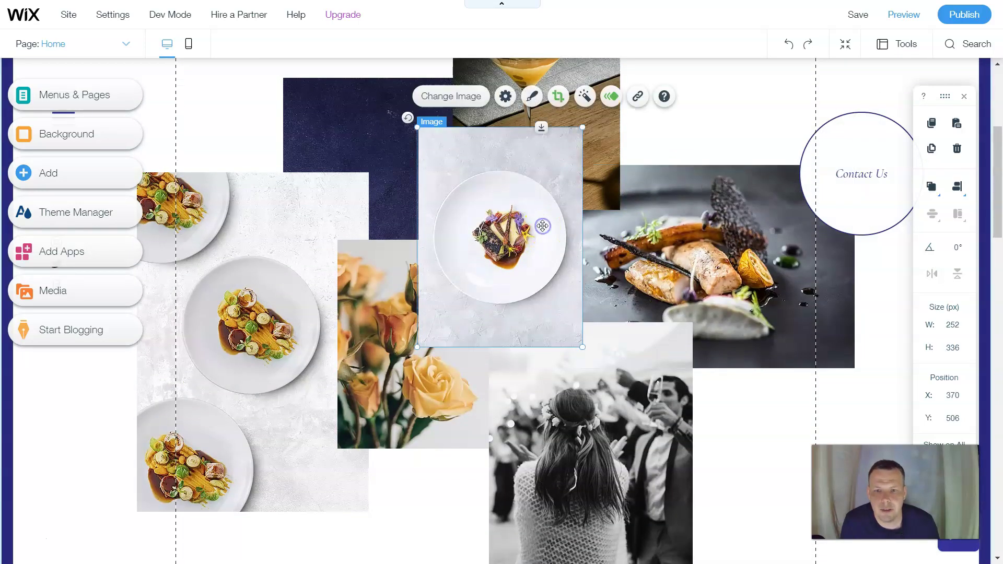
click(682, 292)
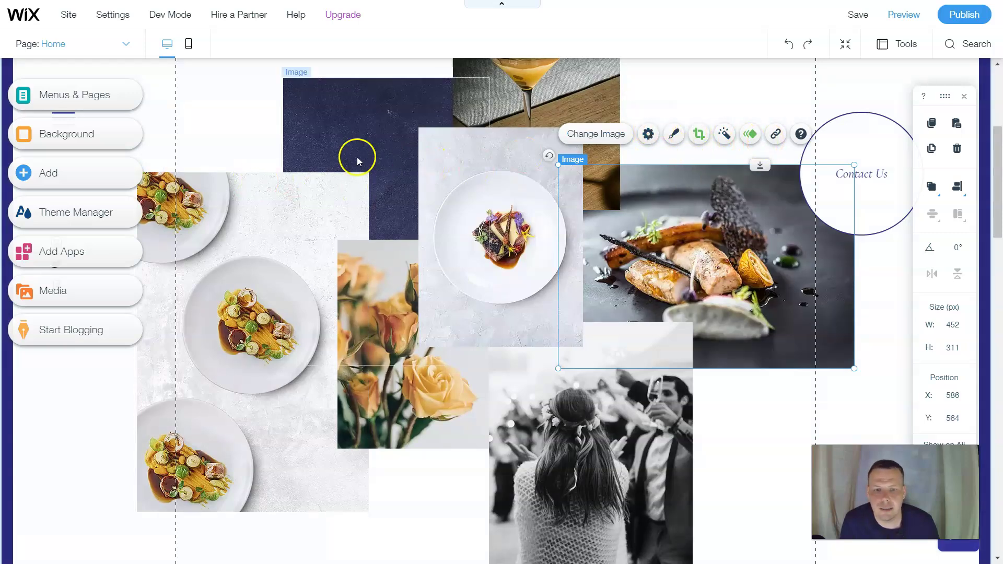
- Review the options of the strip holding the photo collage and select the strip from its overlapping items
right_click(238, 126)
click(232, 132)
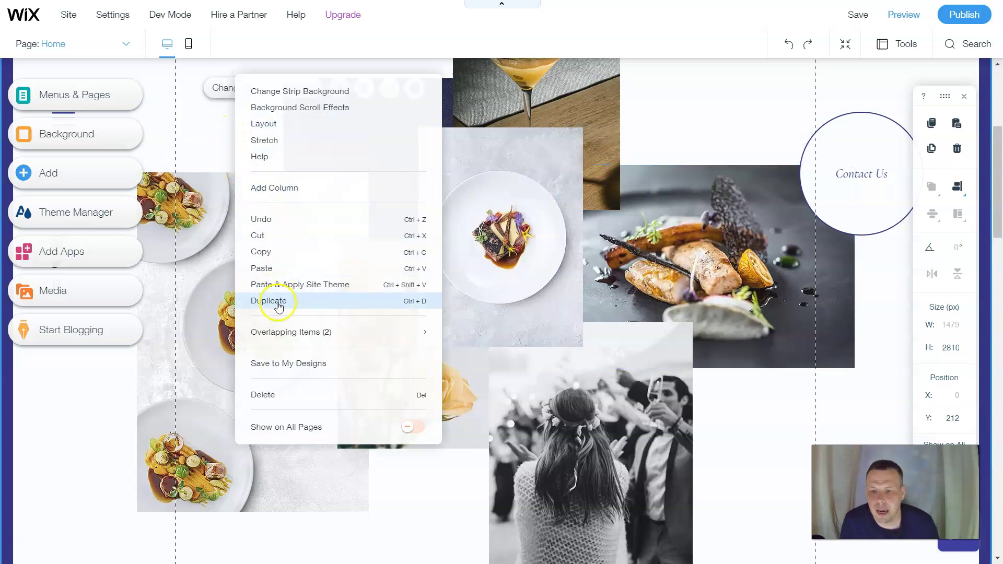
mouse_move(293, 338)
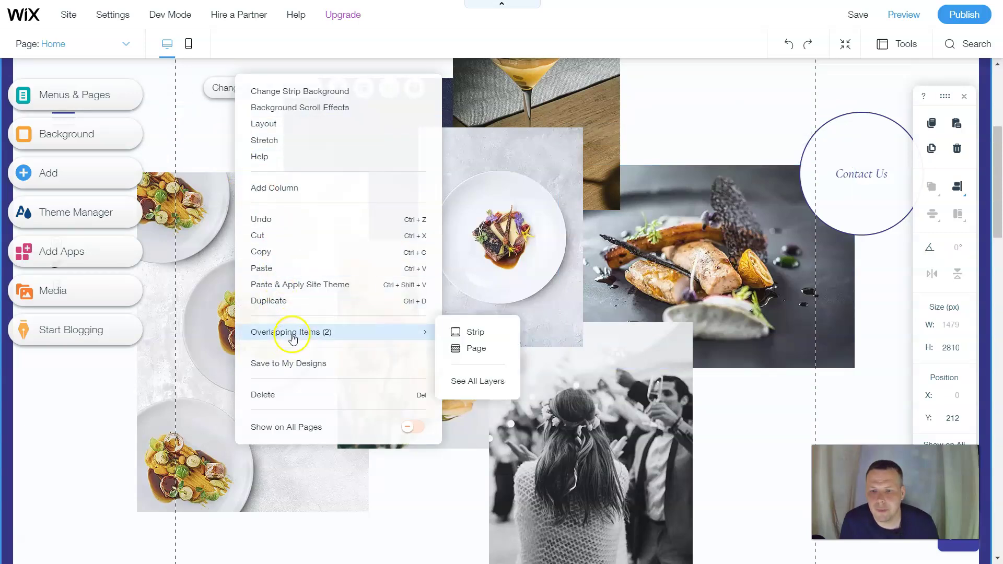
click(458, 332)
- Review the central plate image's options and select the strip behind it from the overlapping items
right_click(558, 267)
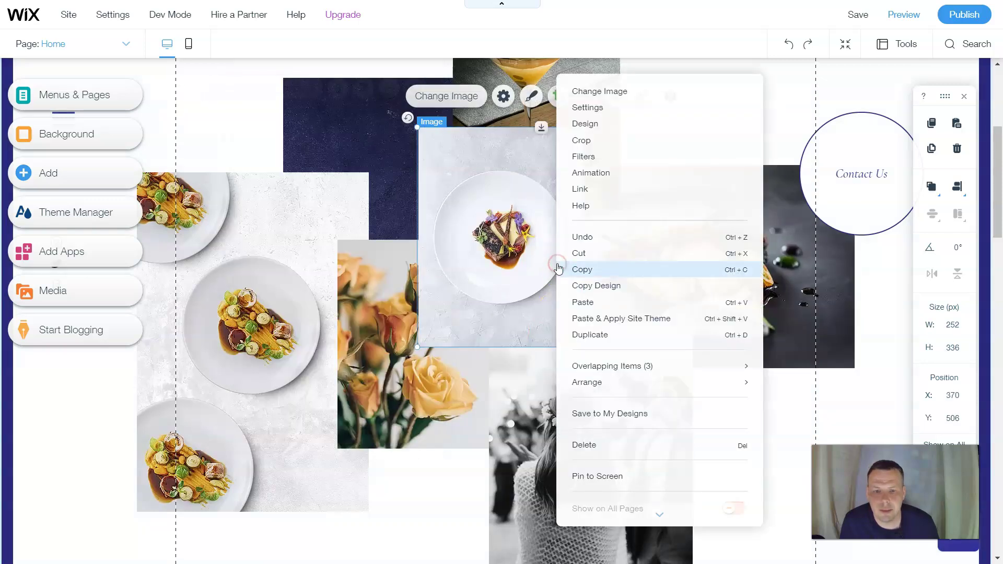
click(549, 277)
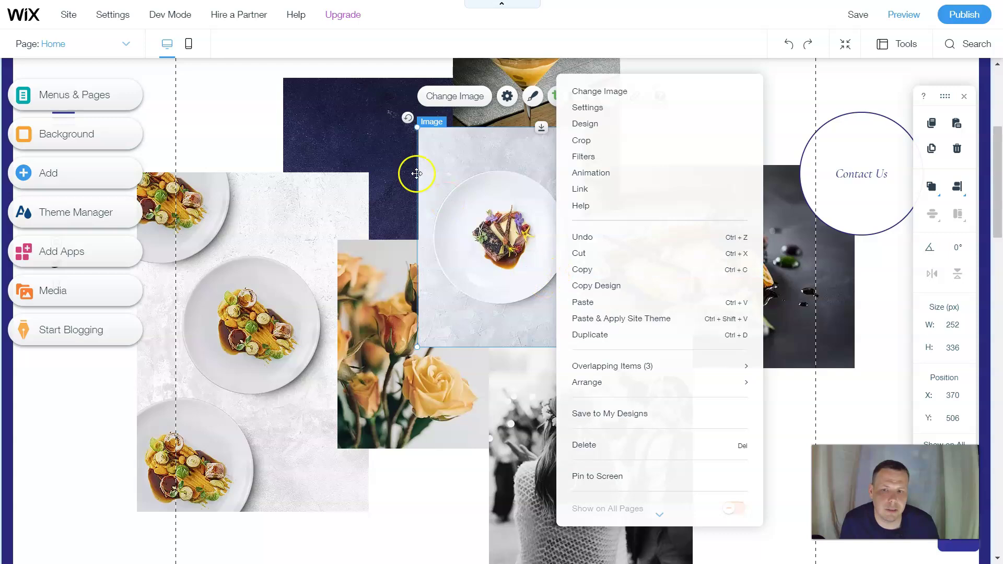
click(507, 127)
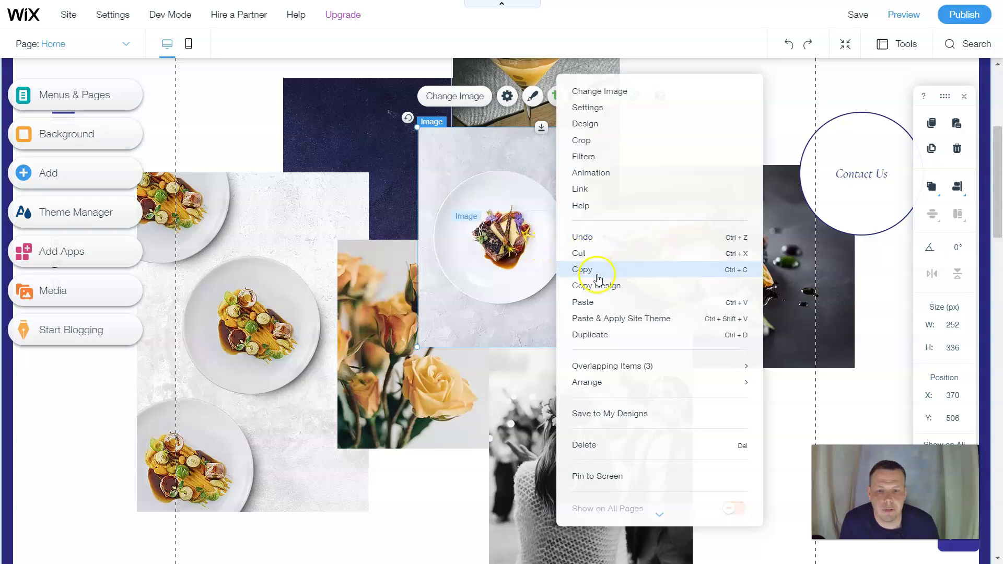
mouse_move(660, 368)
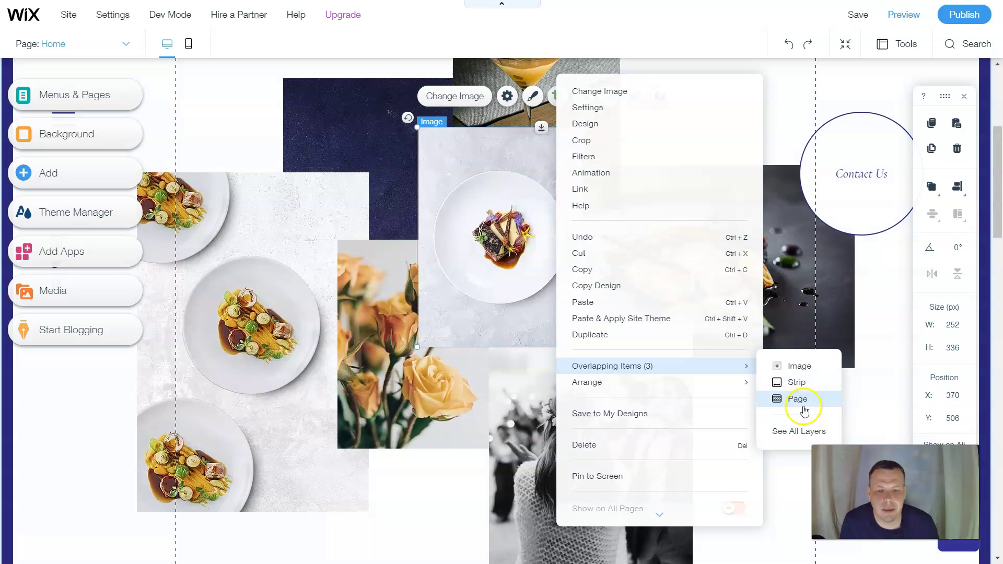
click(800, 386)
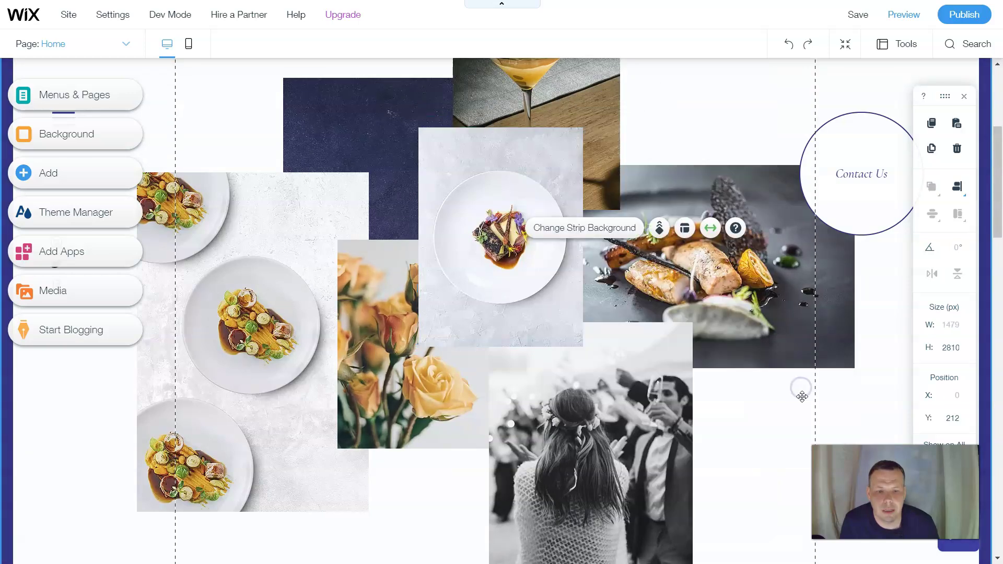
- Show all layers from the central plate image, select the first three image layers in turn, look through the list and close it
right_click(502, 259)
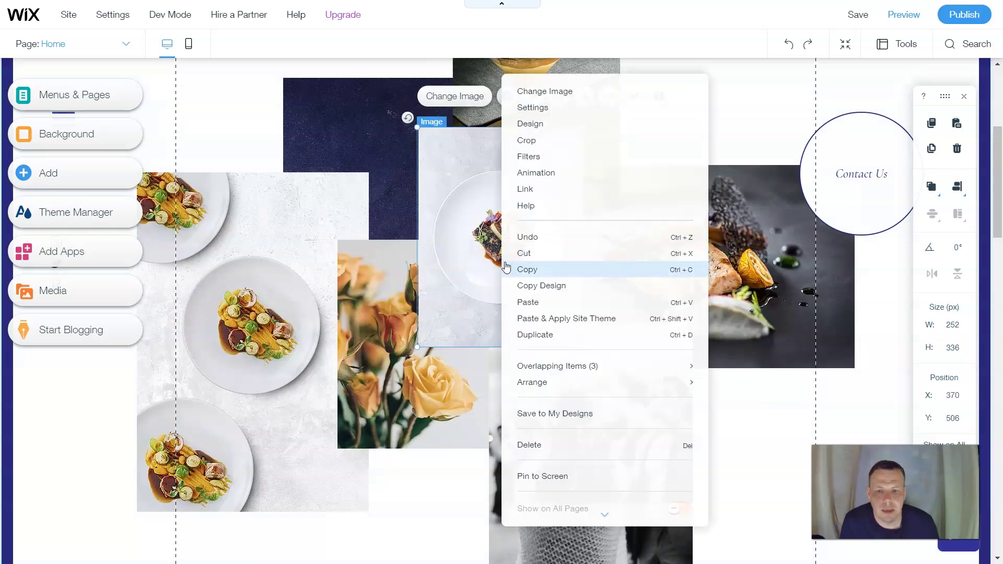
mouse_move(580, 372)
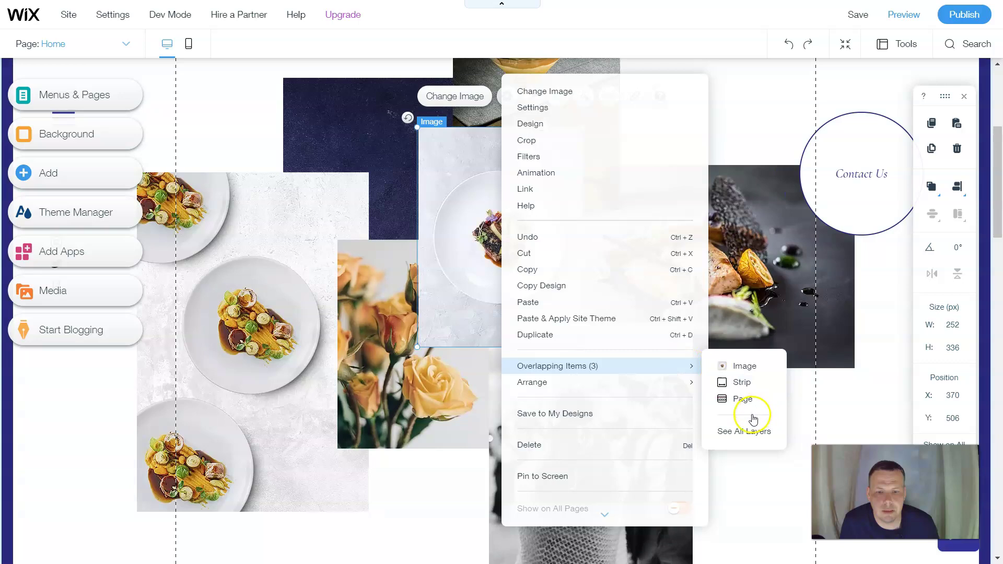
click(746, 432)
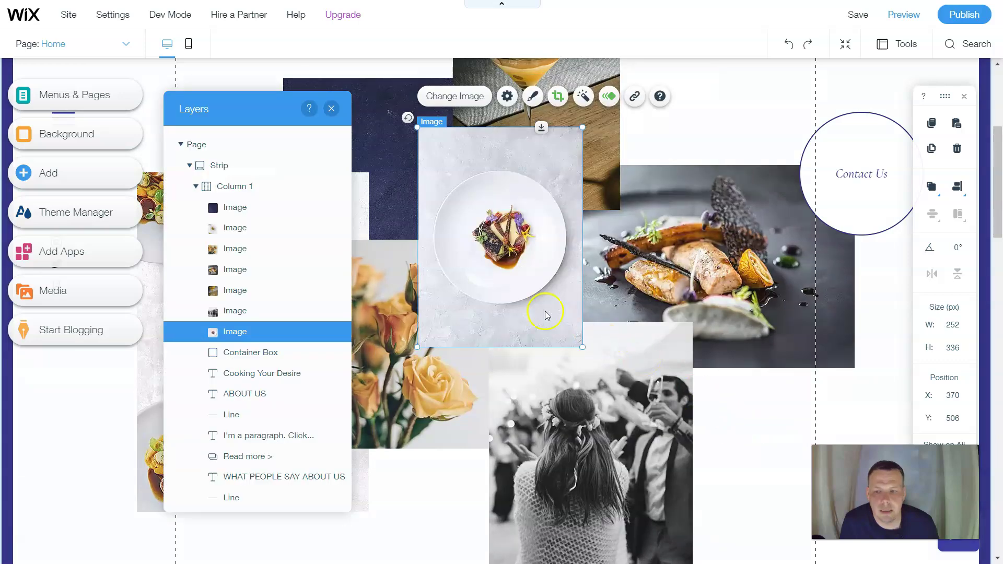
click(254, 212)
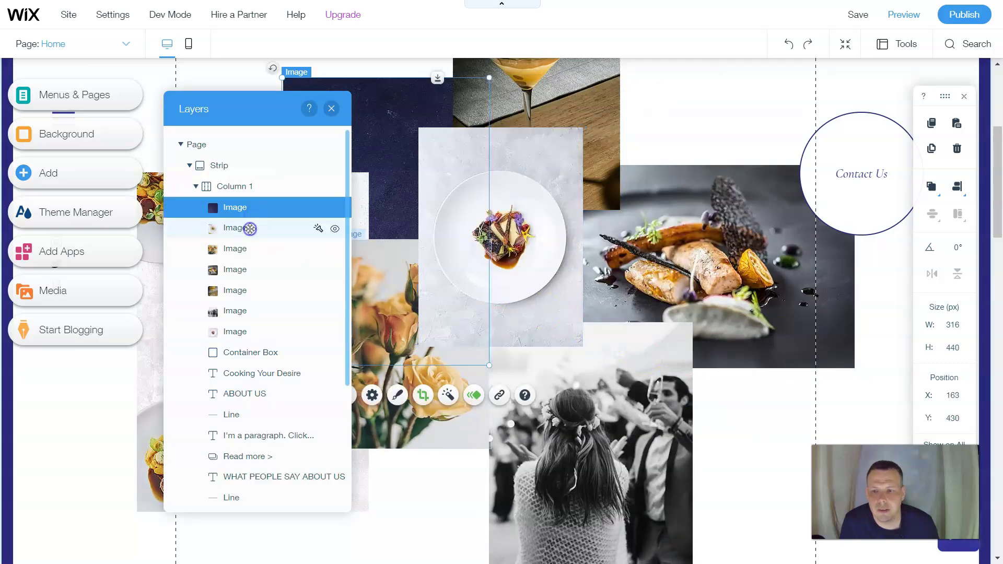
click(247, 228)
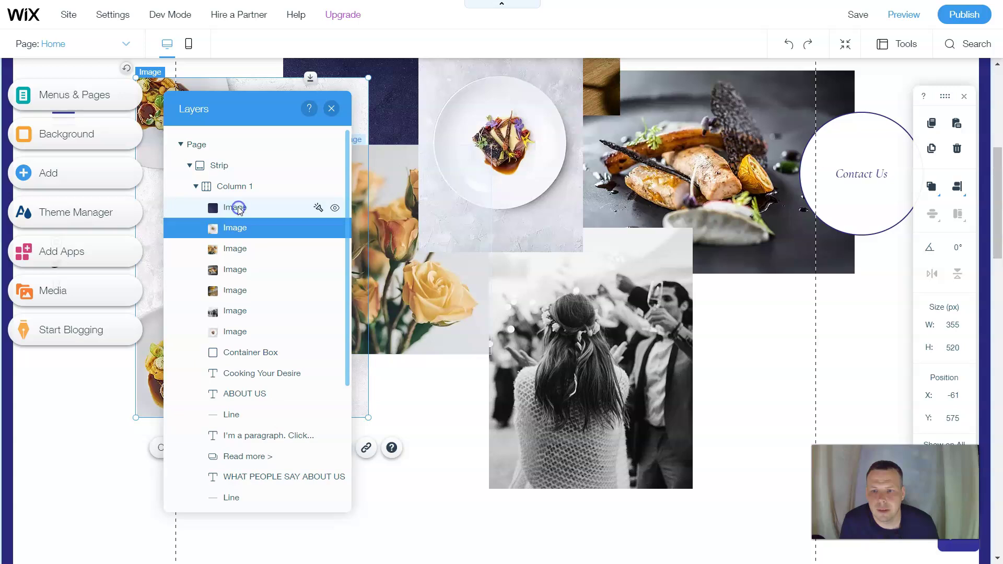
click(332, 249)
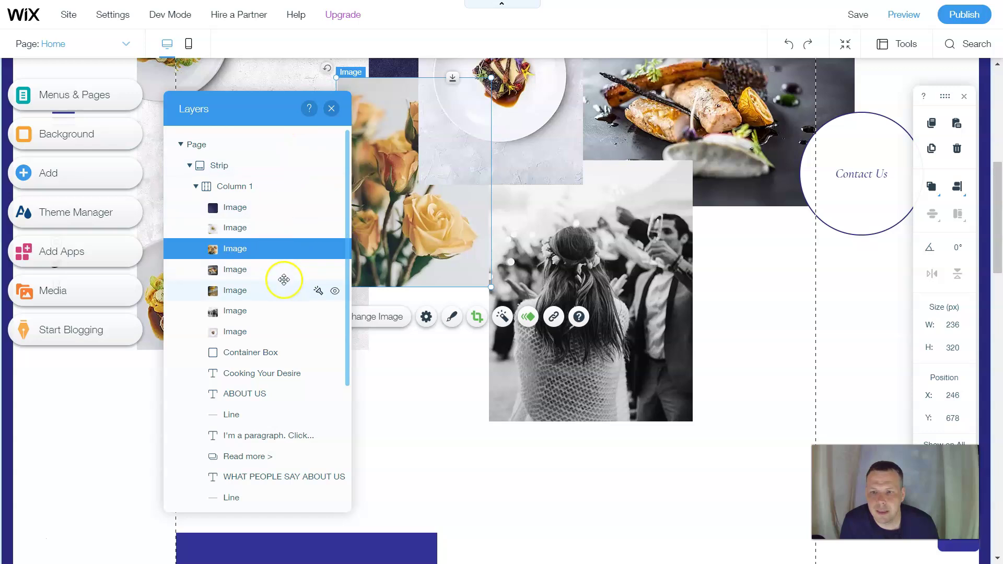
scroll(284, 280, down, 4)
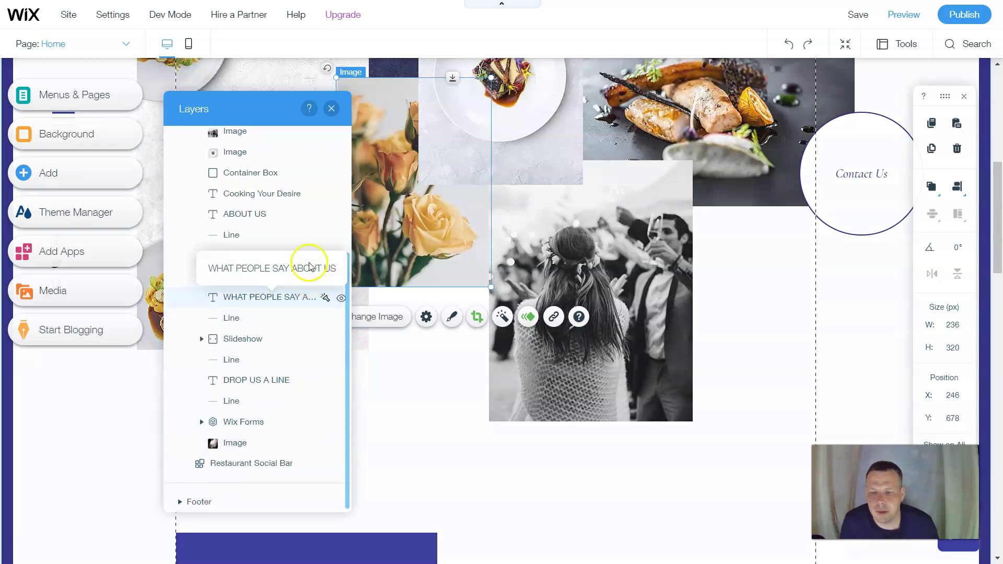
click(332, 110)
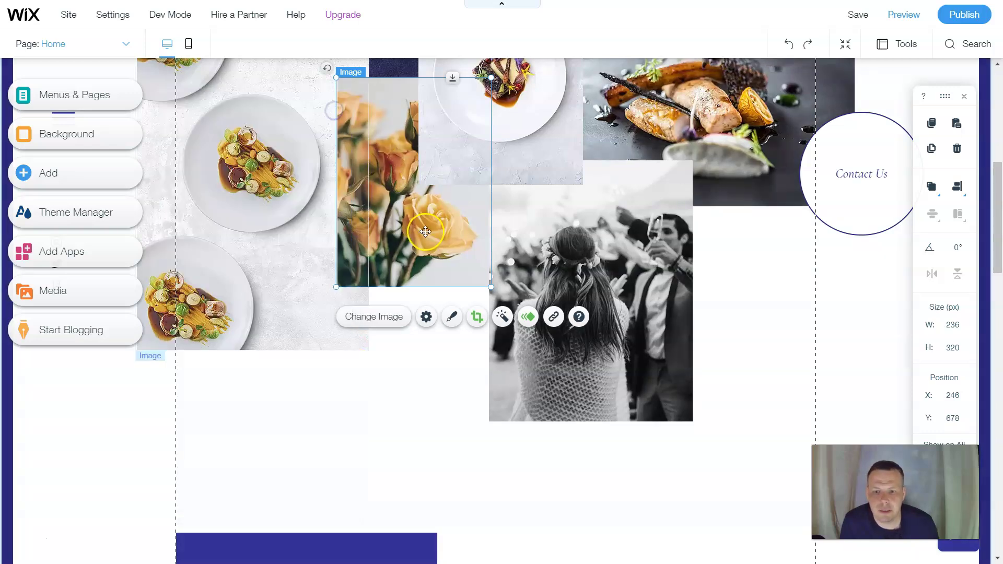
- Extend the page footer downward to a height of about 542 px
scroll(410, 350, up, 8)
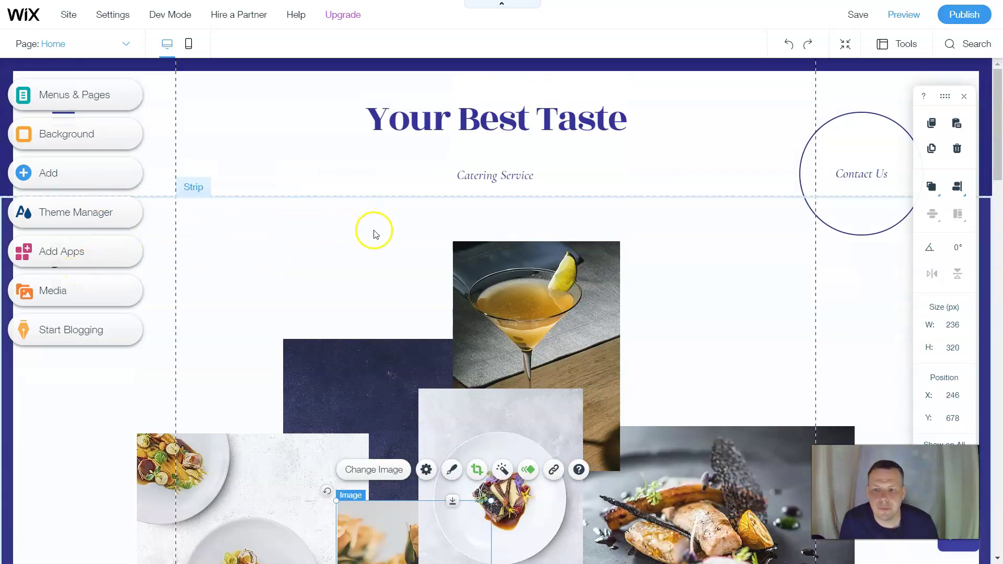
scroll(373, 234, down, 12)
scroll(364, 233, down, 15)
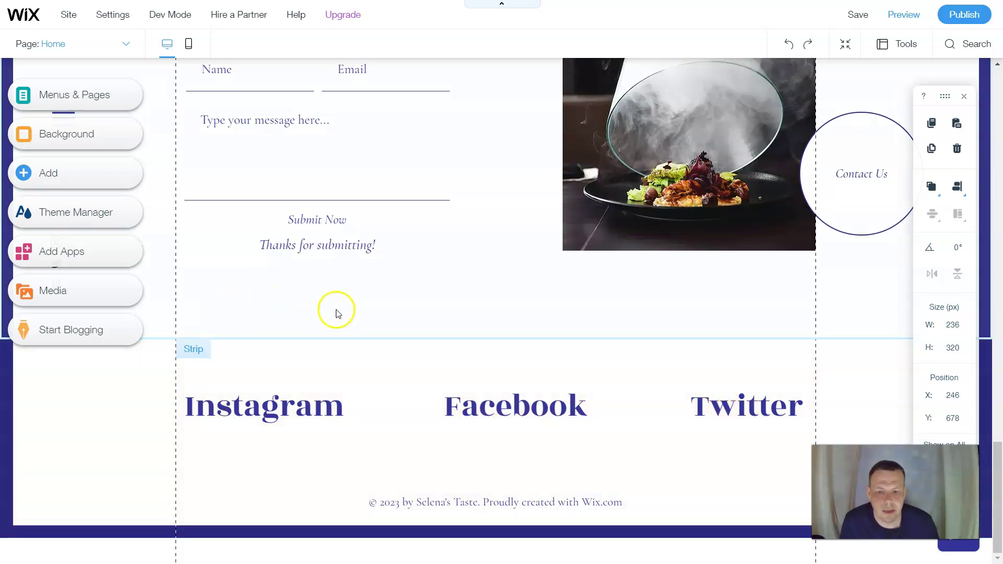
click(465, 535)
drag(546, 537, 543, 556)
scroll(526, 487, down, 1)
scroll(540, 511, down, 1)
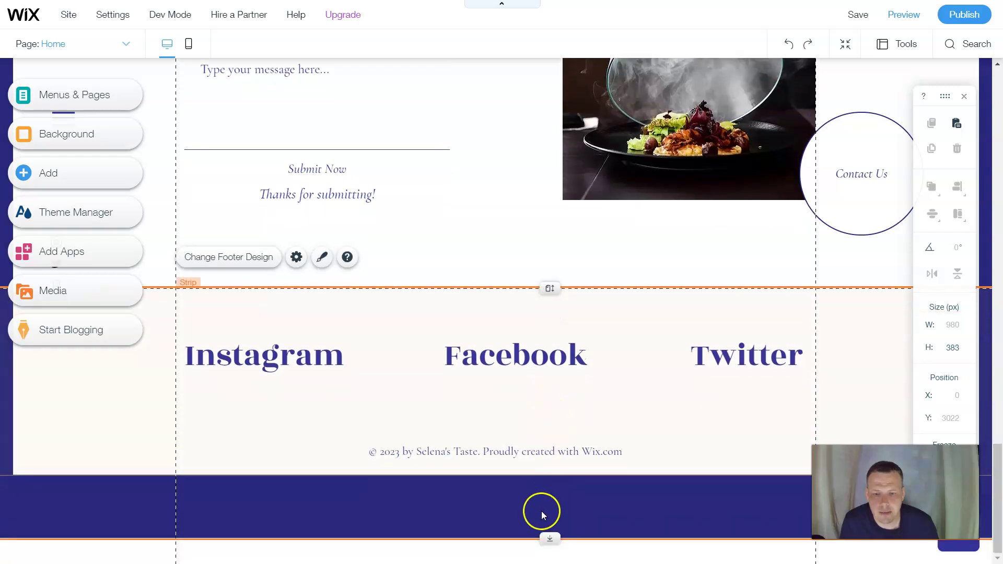
scroll(546, 522, down, 1)
drag(544, 513, 550, 559)
scroll(567, 409, down, 1)
scroll(580, 418, down, 1)
scroll(538, 335, down, 1)
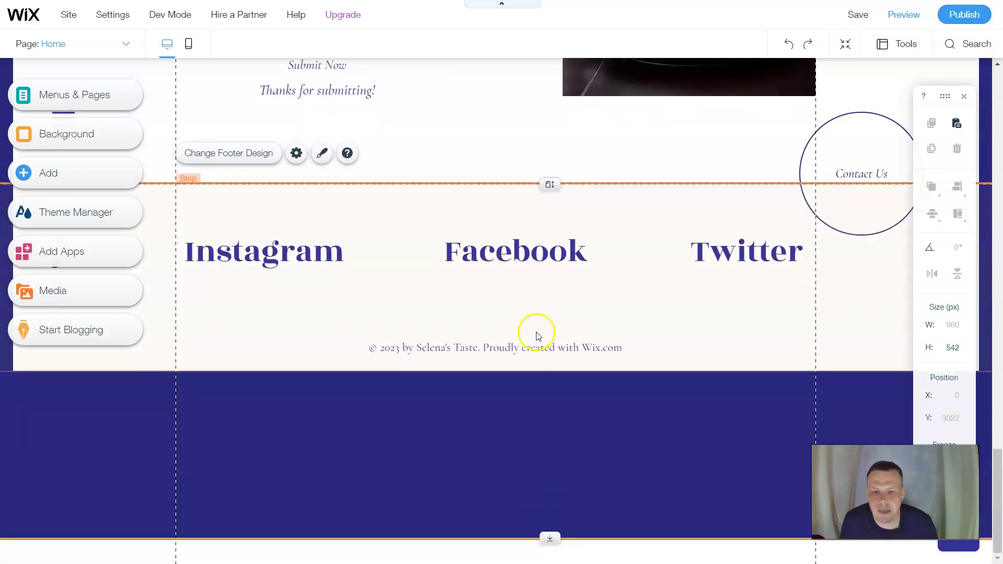
- Move the Instagram, Facebook and Twitter strip down in the footer area to about Y position 3484
click(504, 213)
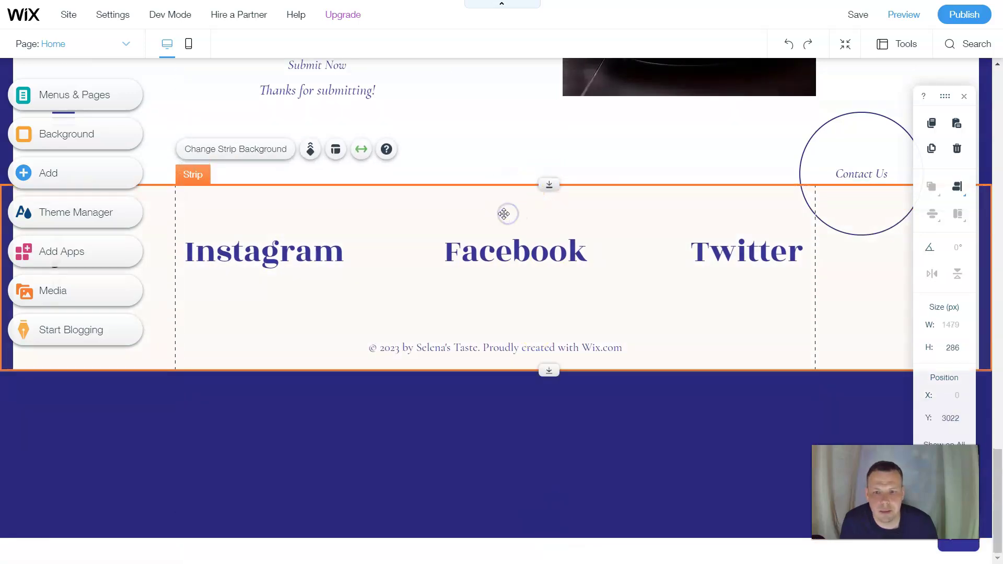
drag(501, 215, 471, 373)
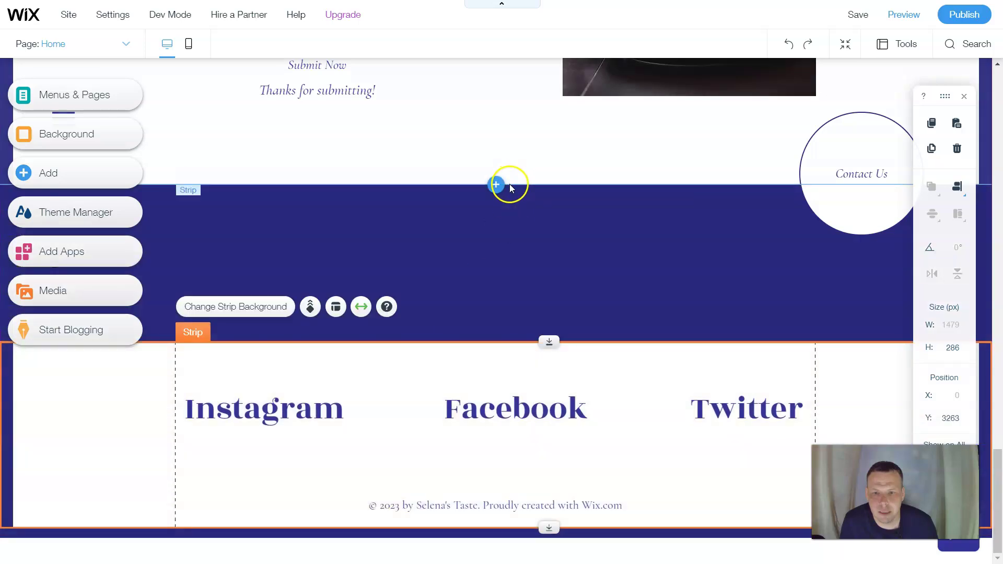
click(509, 185)
drag(548, 184, 557, 128)
click(520, 349)
drag(552, 342, 526, 544)
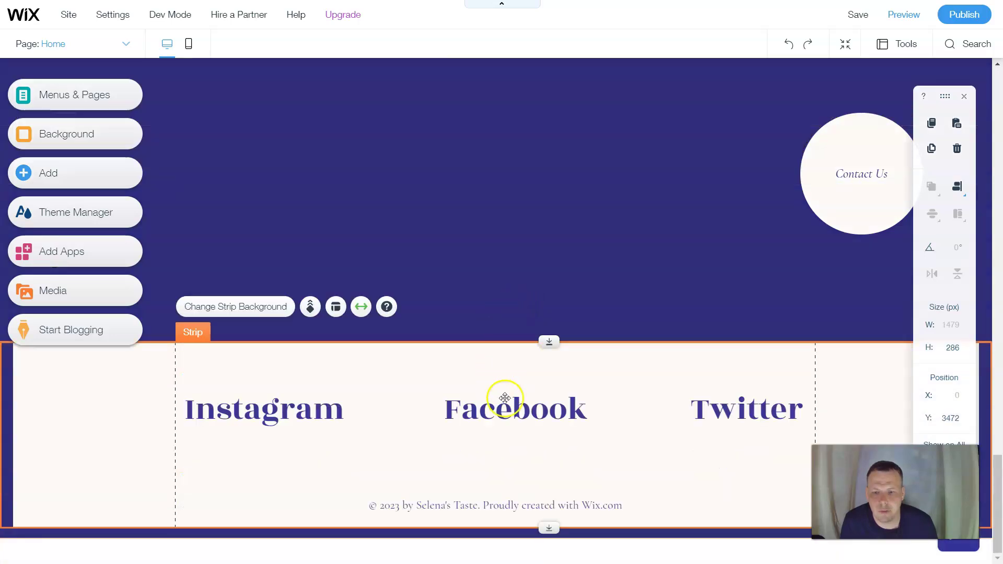
drag(513, 385, 494, 387)
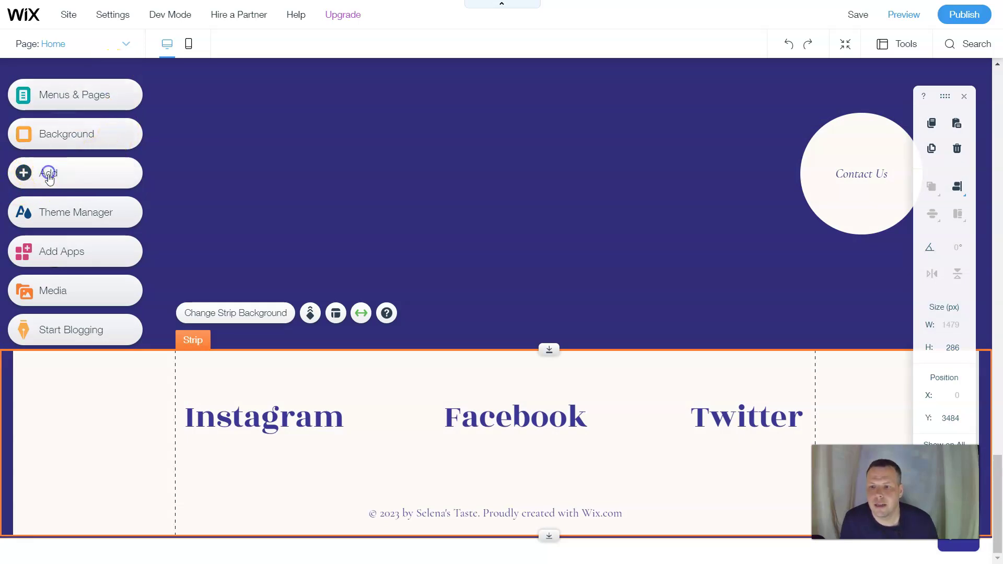
- Browse the ready-made strip categories and add the first Team design, Meet The Team, to the page above the footer
click(72, 179)
mouse_move(108, 164)
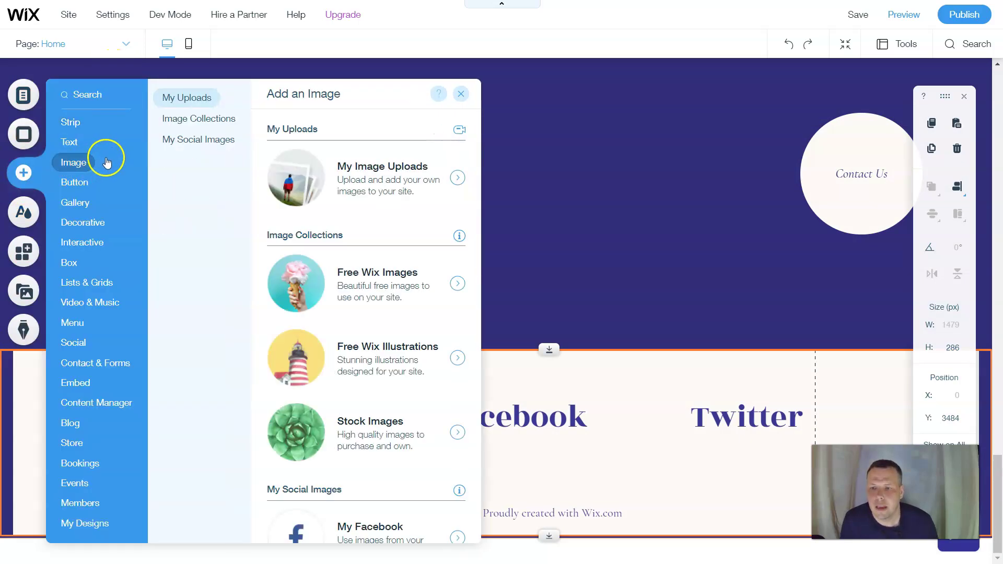
mouse_move(73, 122)
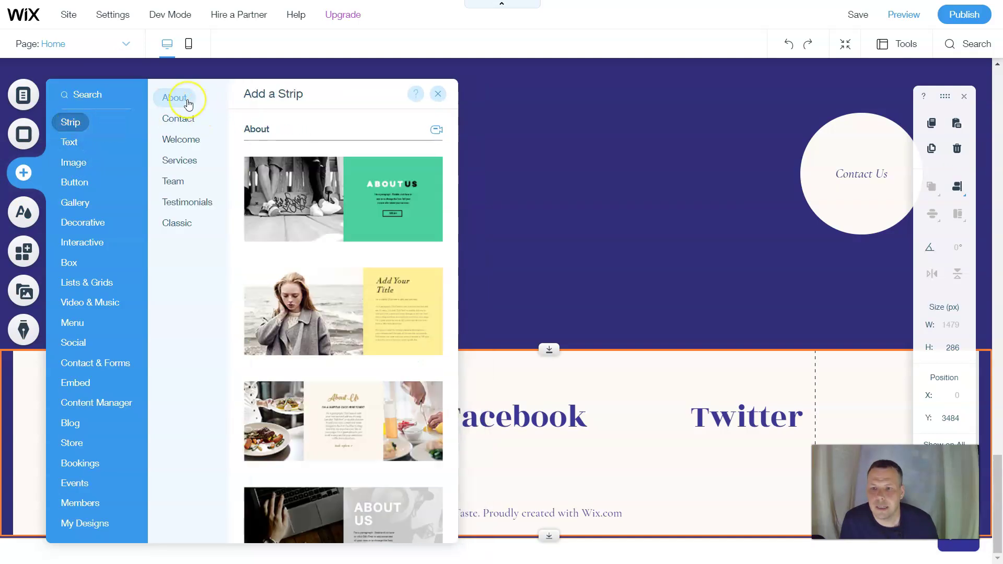
click(178, 127)
click(188, 141)
click(192, 164)
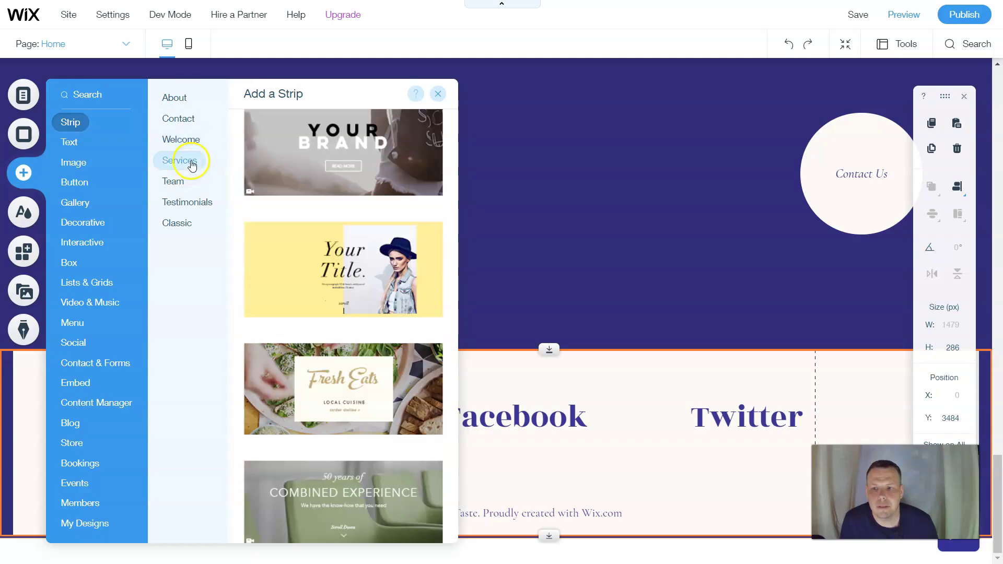
click(175, 181)
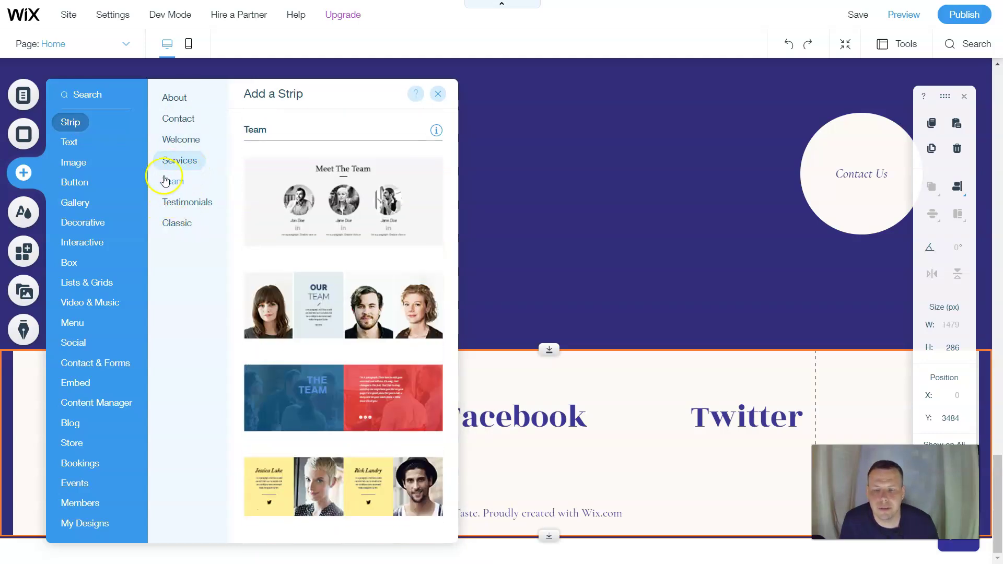
click(187, 181)
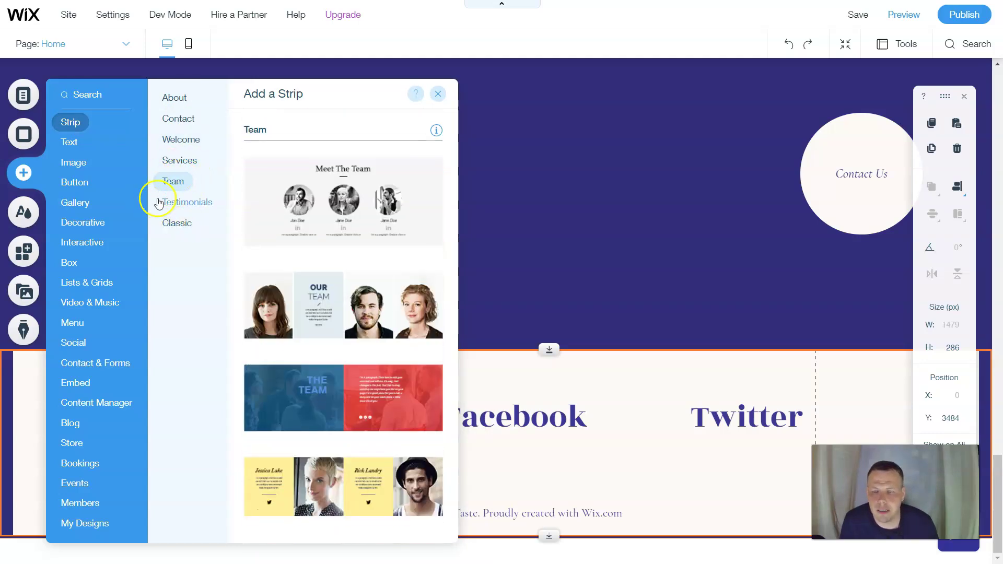
click(187, 204)
click(175, 188)
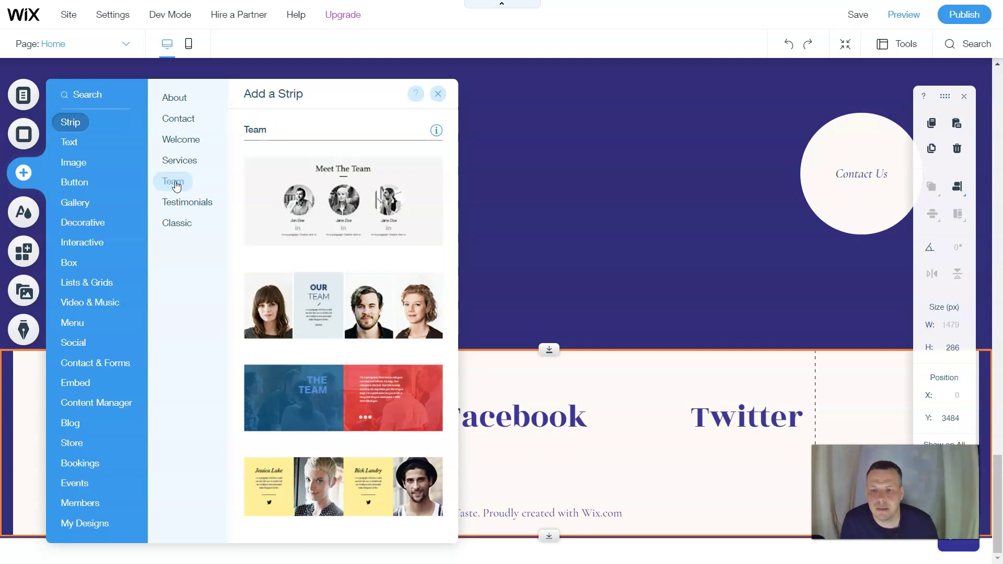
click(457, 184)
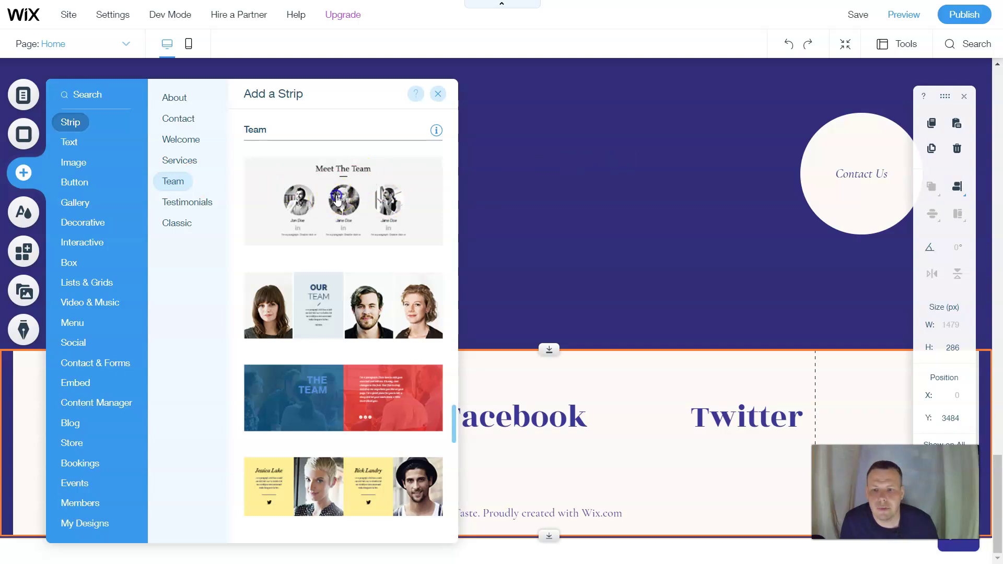
drag(387, 198, 592, 213)
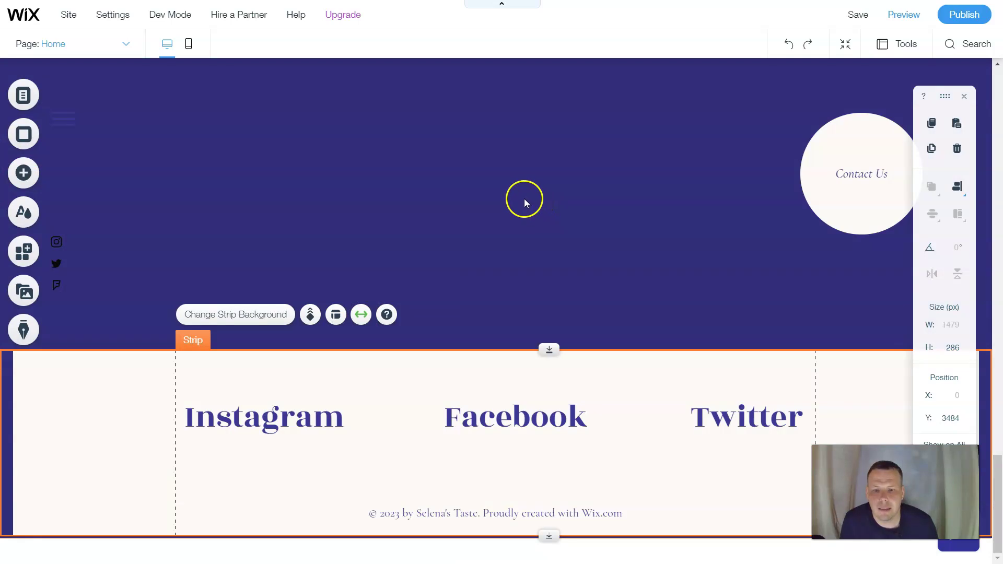
- Reposition the Instagram, Facebook and Twitter strip in the footer beneath the team strip, at about Y position 3694
scroll(494, 188, down, 8)
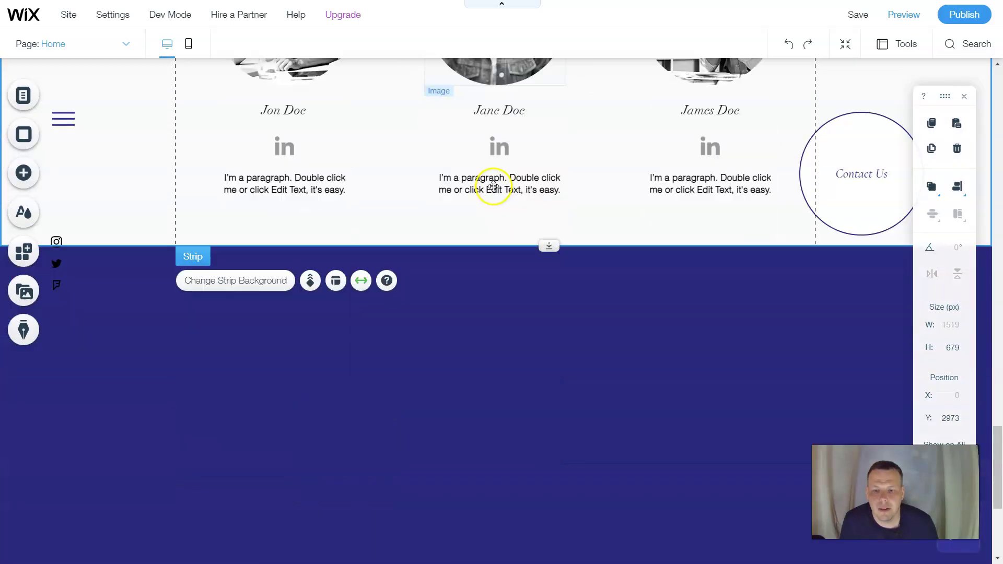
scroll(489, 187, up, 5)
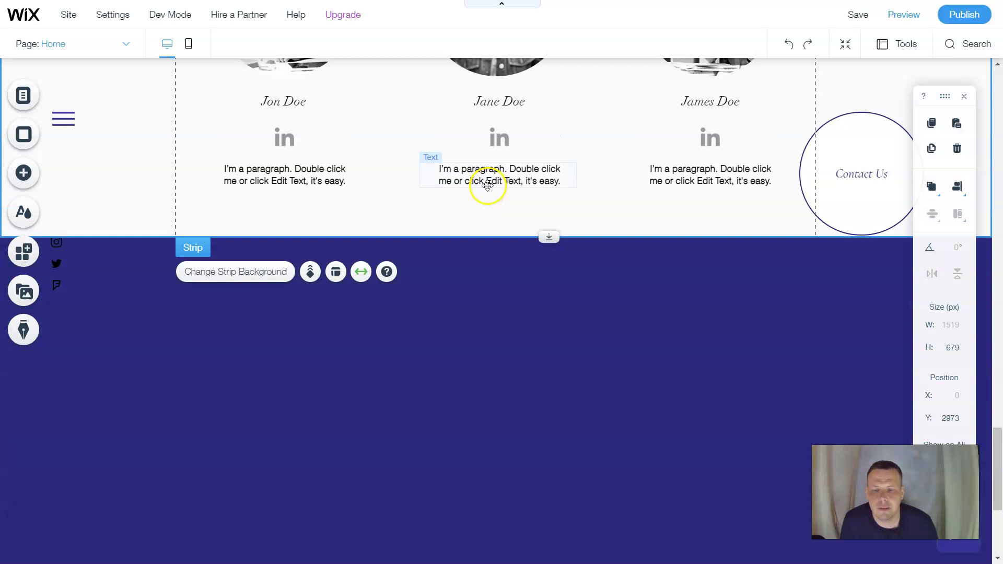
scroll(487, 186, up, 8)
scroll(486, 184, down, 6)
scroll(485, 184, down, 5)
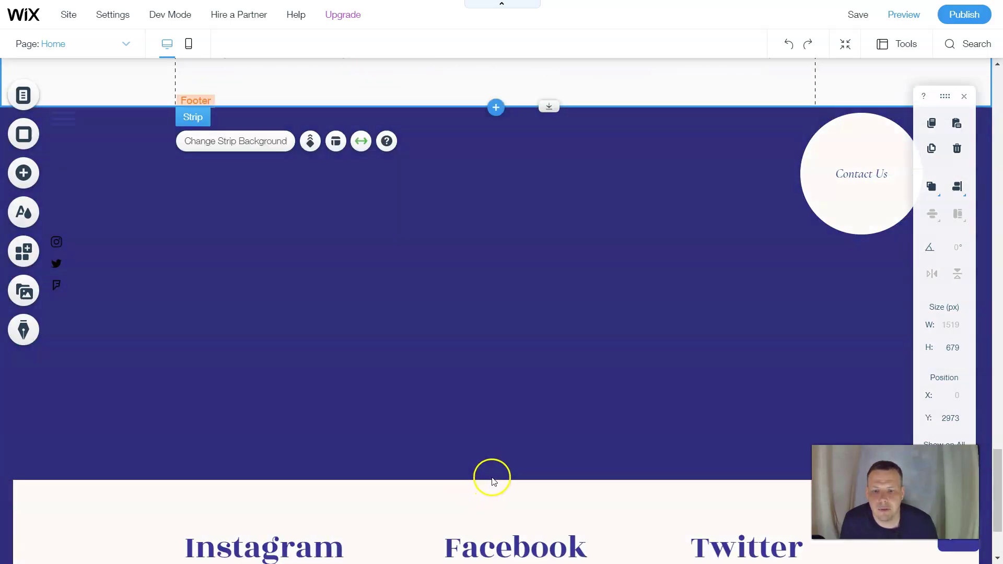
click(491, 482)
drag(559, 482, 568, 308)
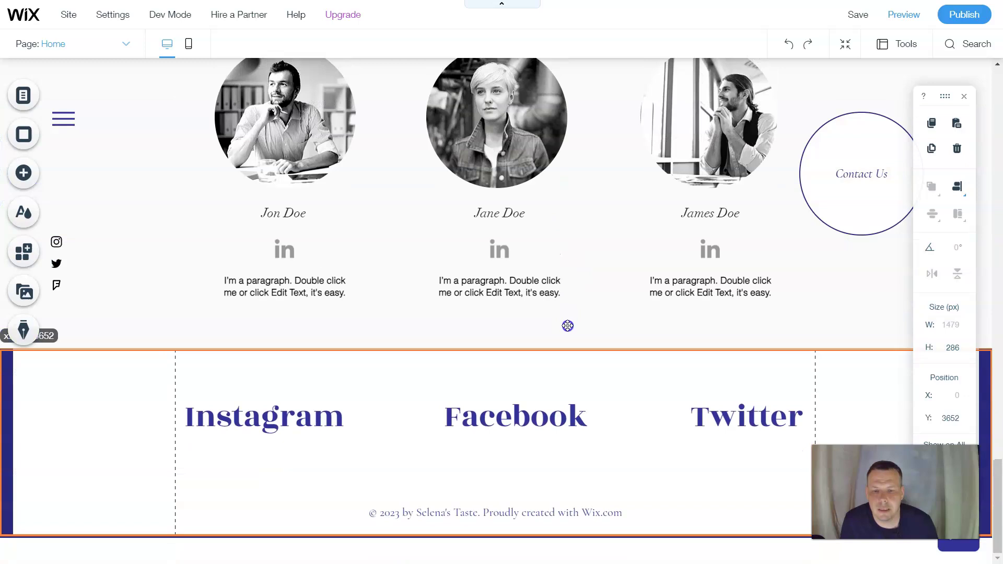
drag(550, 357, 537, 441)
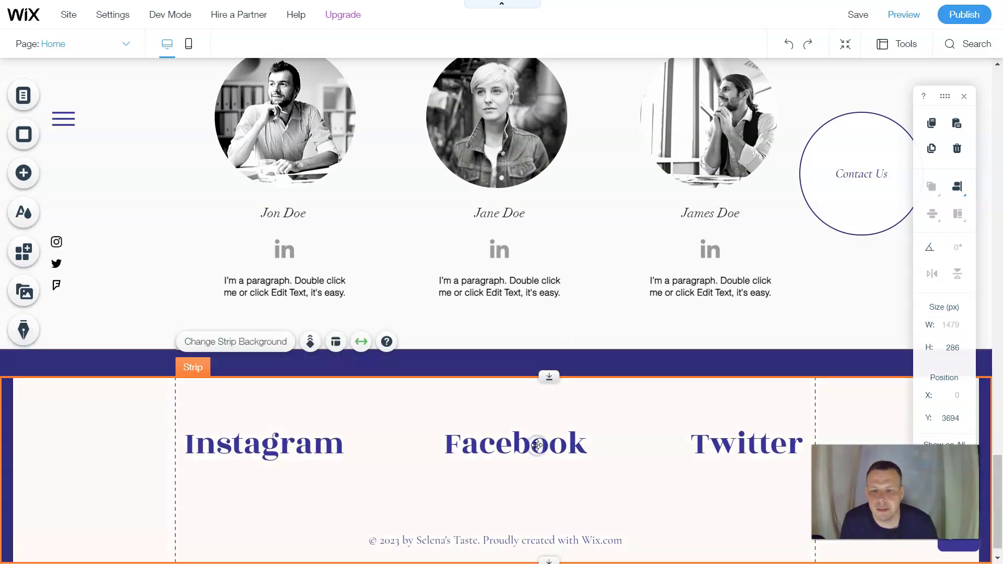
- Start replacing the first team member's portrait and search Media from Wix for "team member"
scroll(468, 199, up, 5)
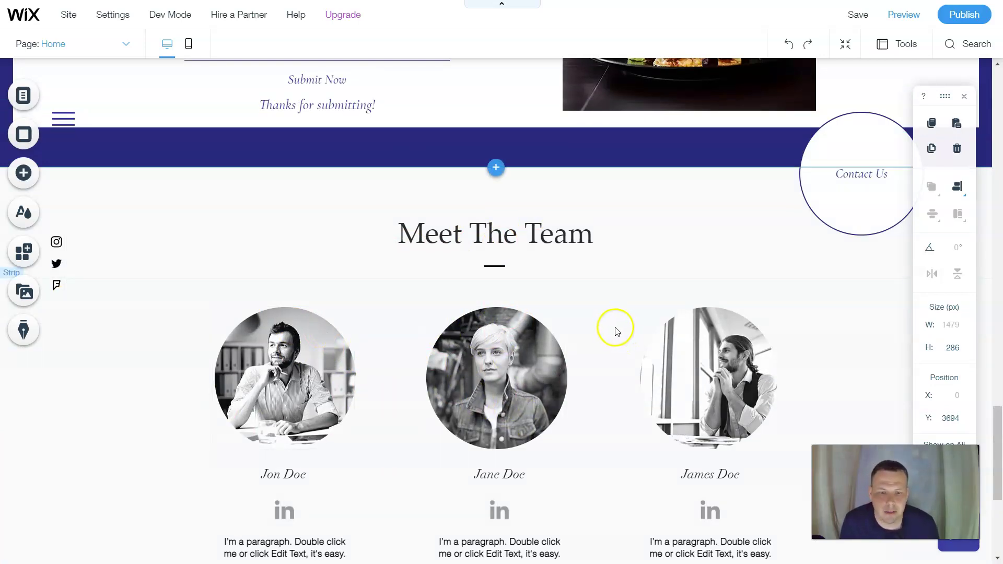
scroll(380, 329, down, 2)
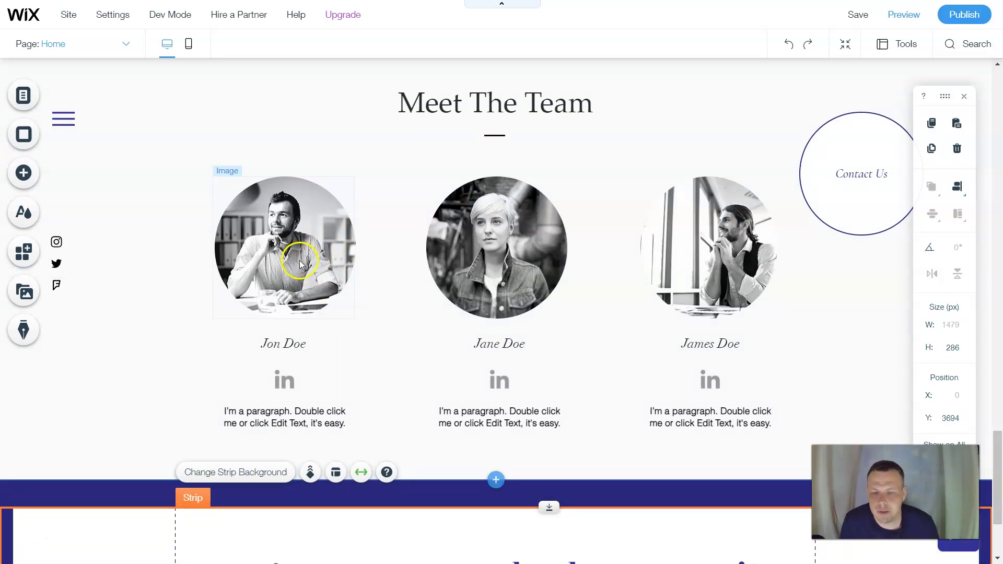
click(292, 245)
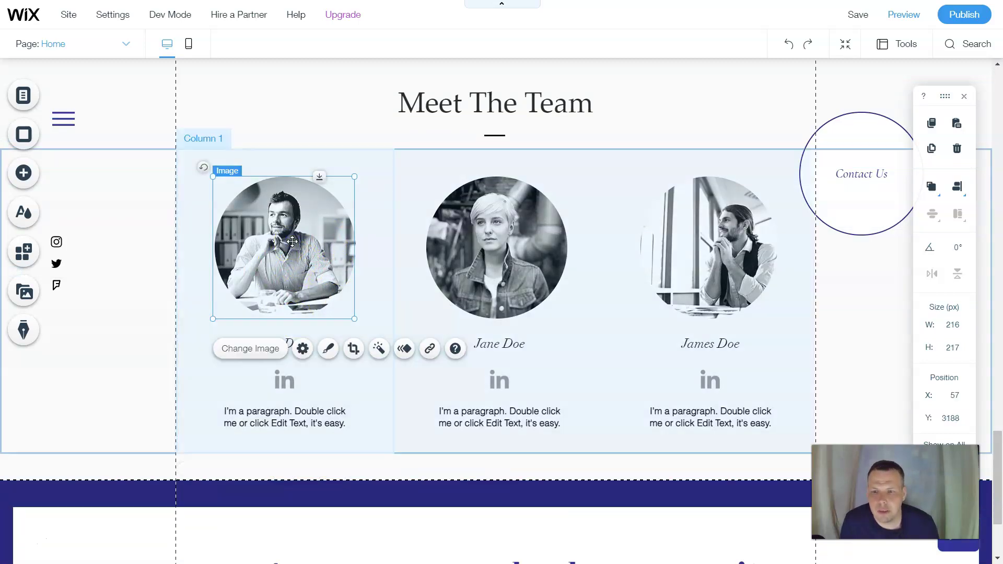
click(276, 351)
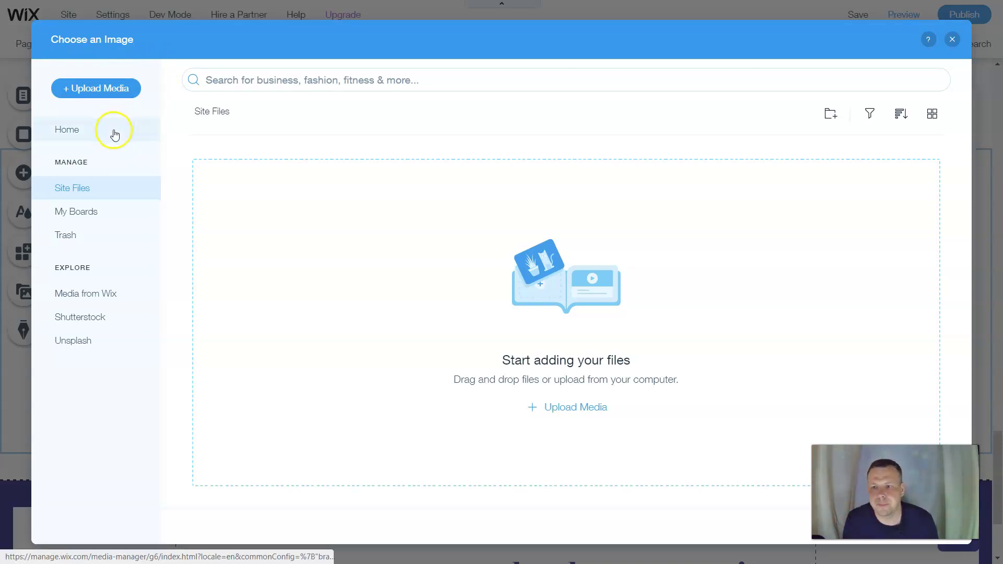
click(115, 298)
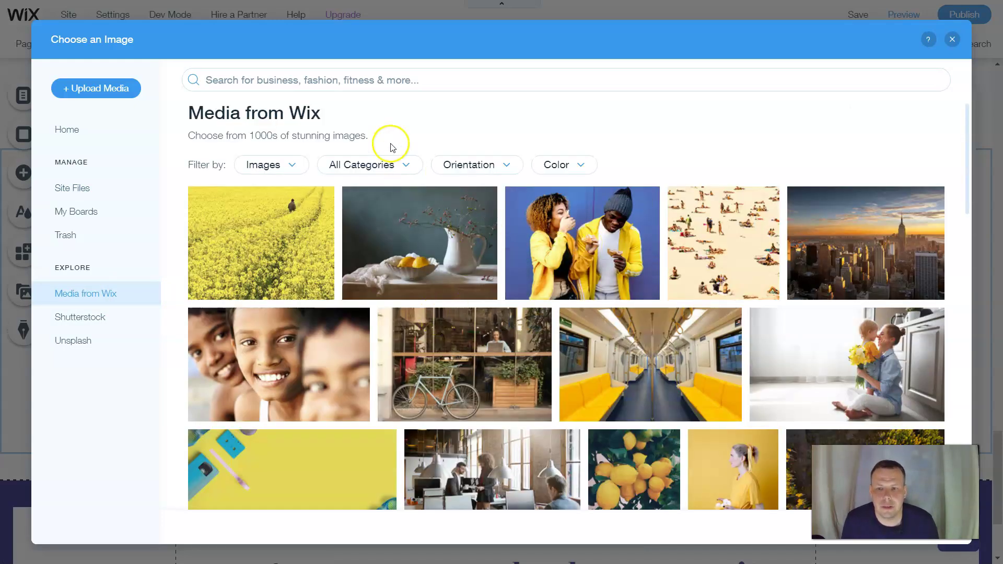
click(343, 85)
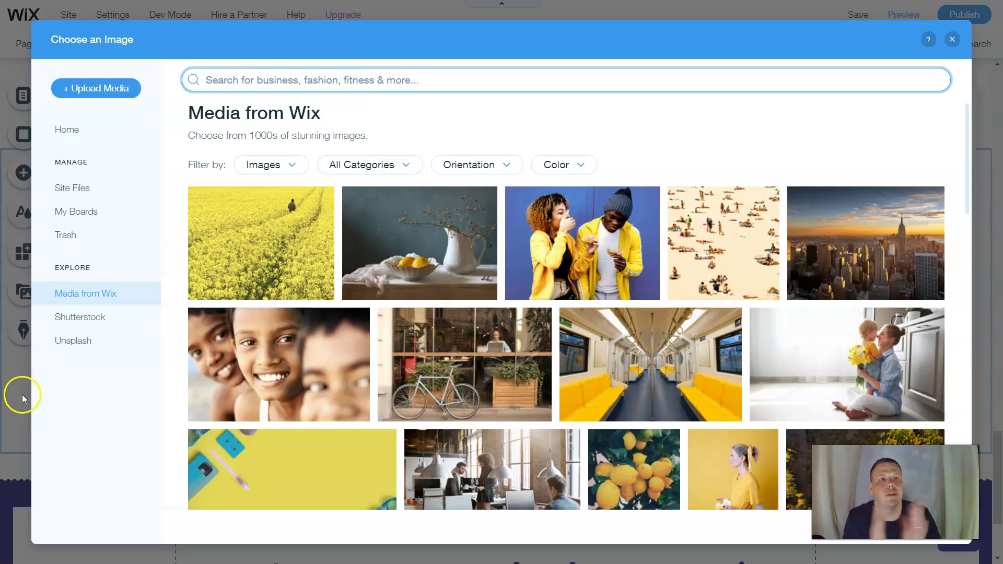
text(team)
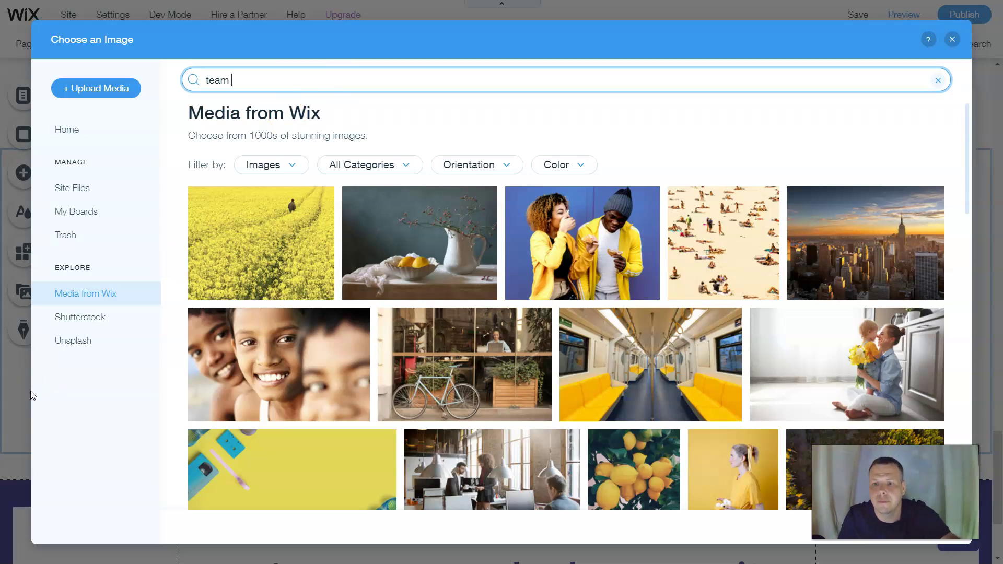
text( member)
key(Return)
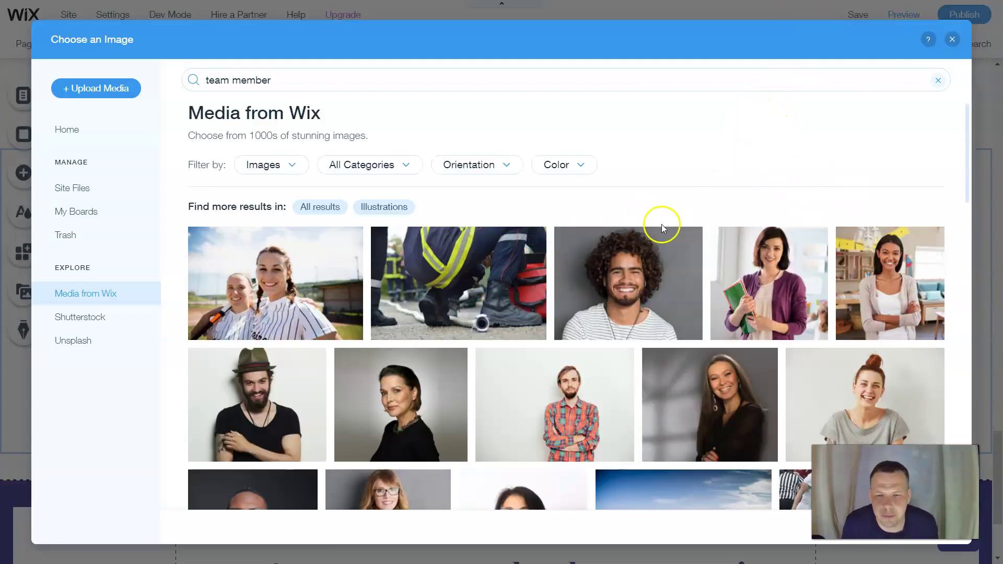
- Look through the found photos and replace the first portrait with the woman in glasses and a beige sweater
scroll(609, 308, down, 7)
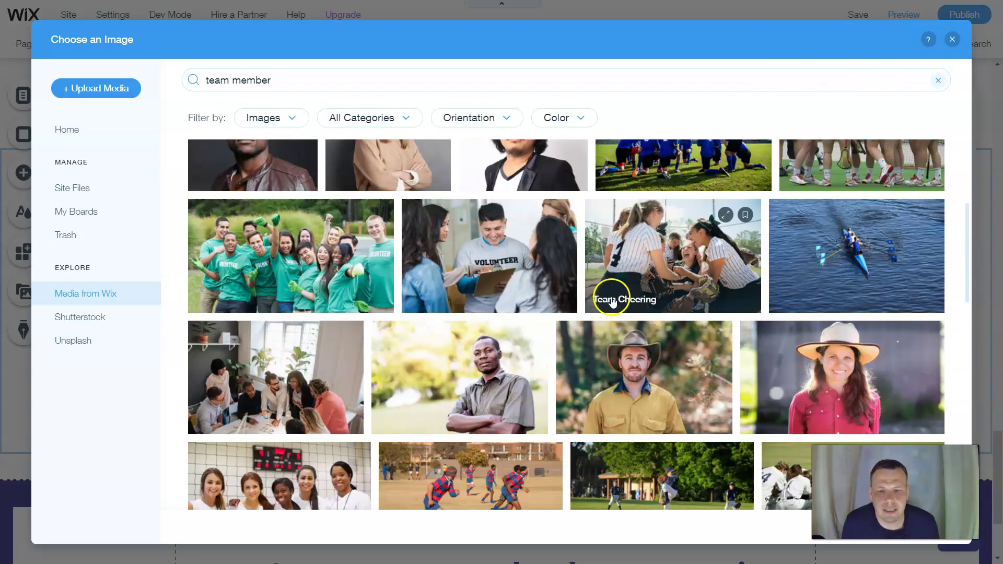
scroll(648, 303, down, 5)
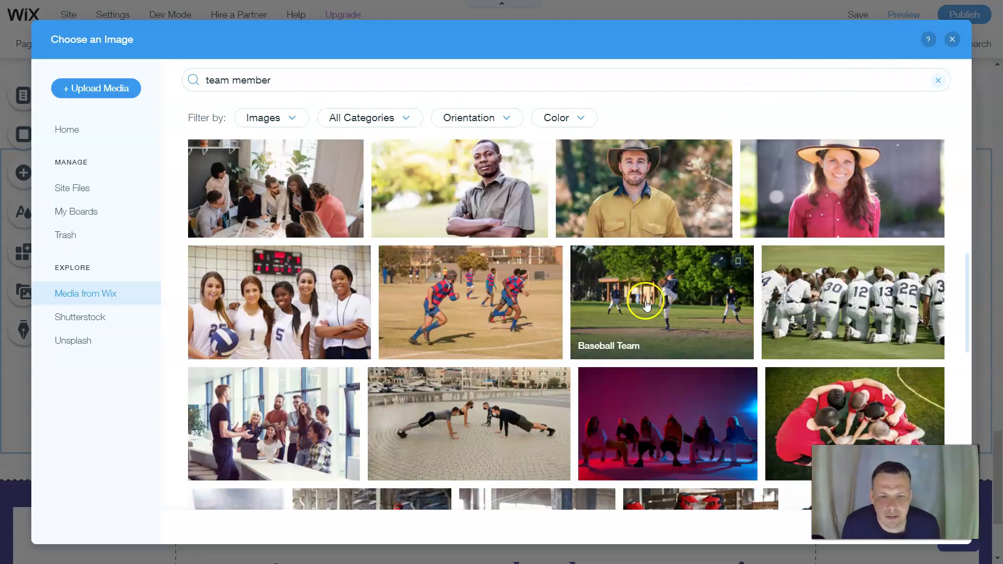
scroll(680, 269, down, 3)
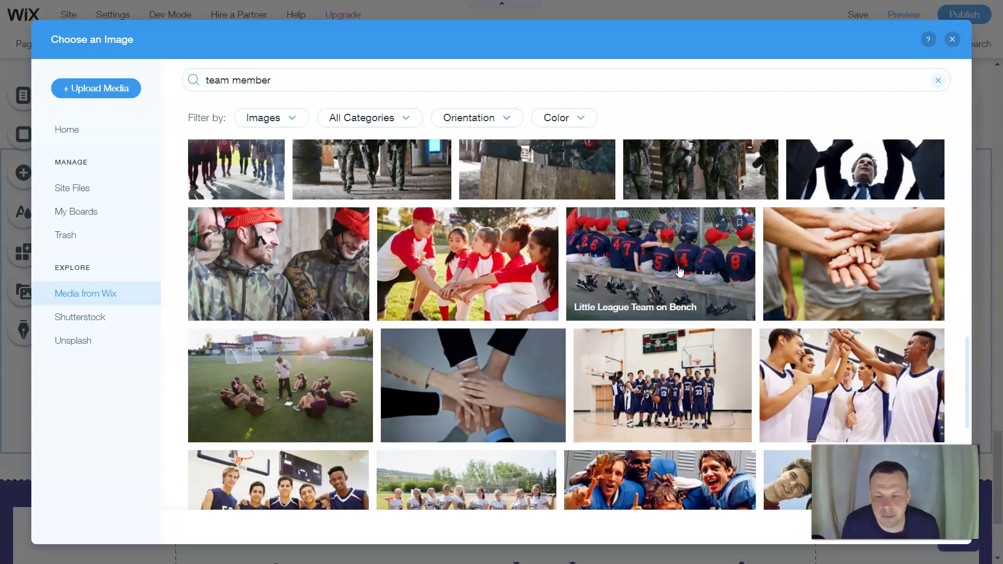
scroll(680, 271, down, 1)
click(677, 277)
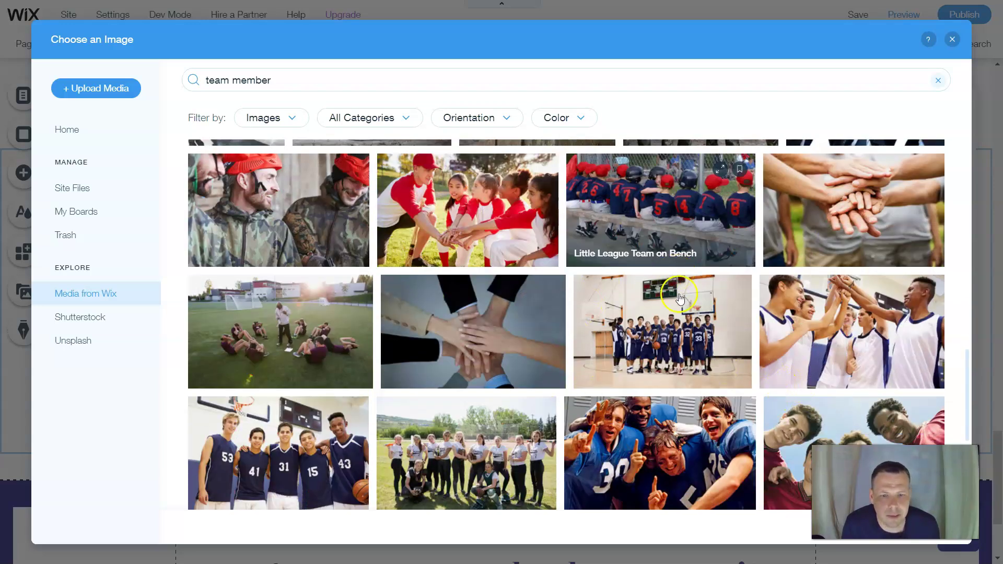
scroll(589, 234, up, 15)
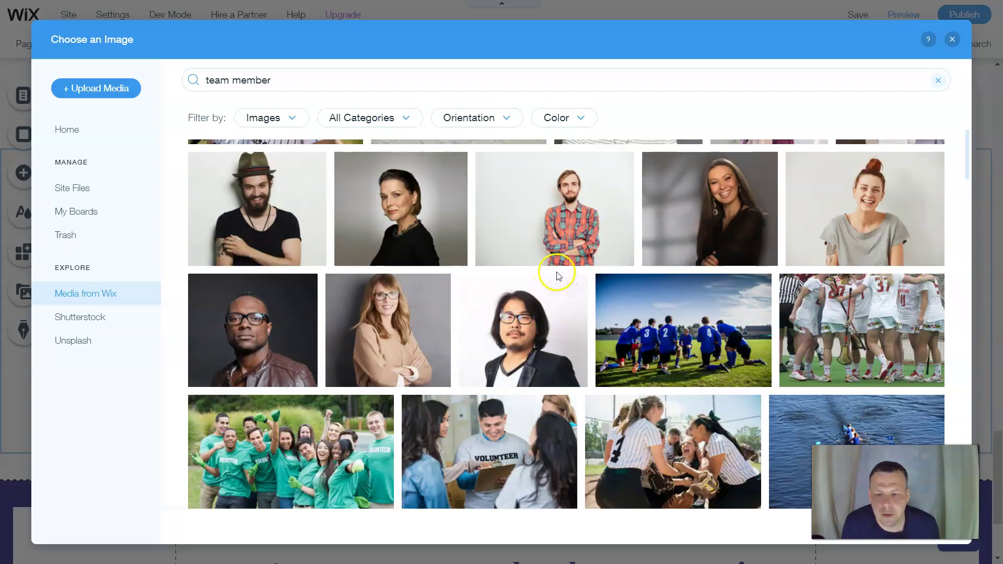
click(405, 338)
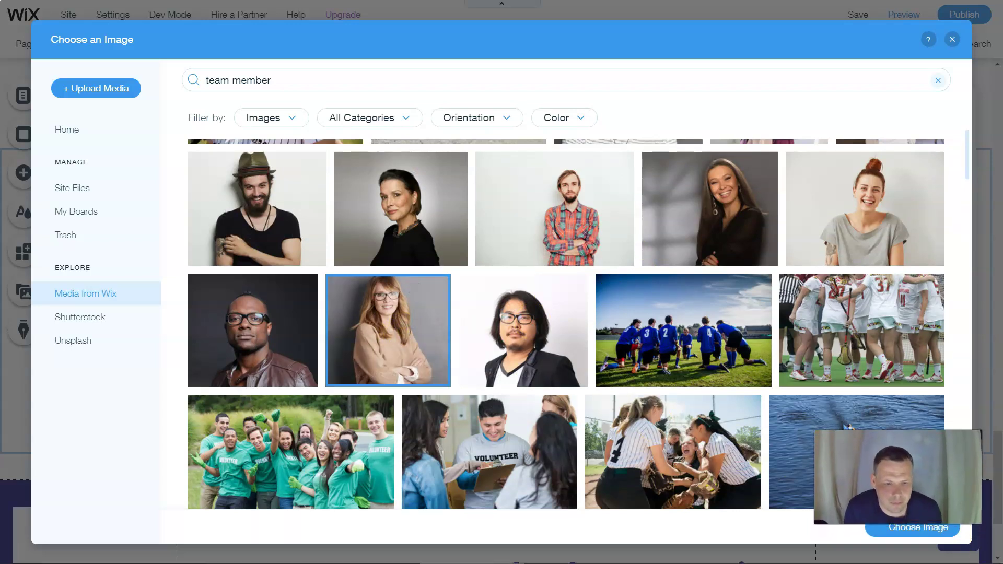
click(940, 539)
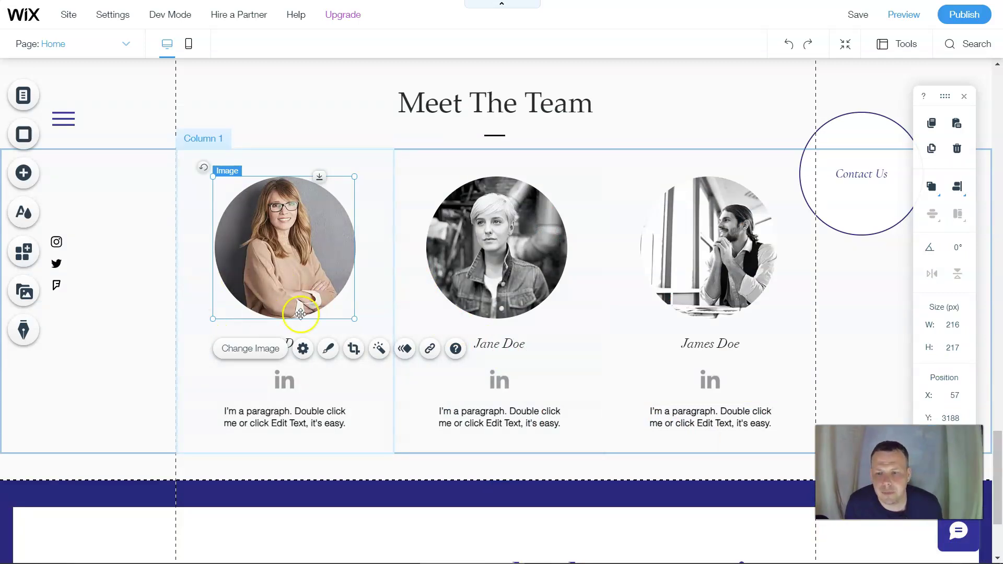
- Set the first team portrait's click behavior to "It can be magnified" in its image settings
click(305, 353)
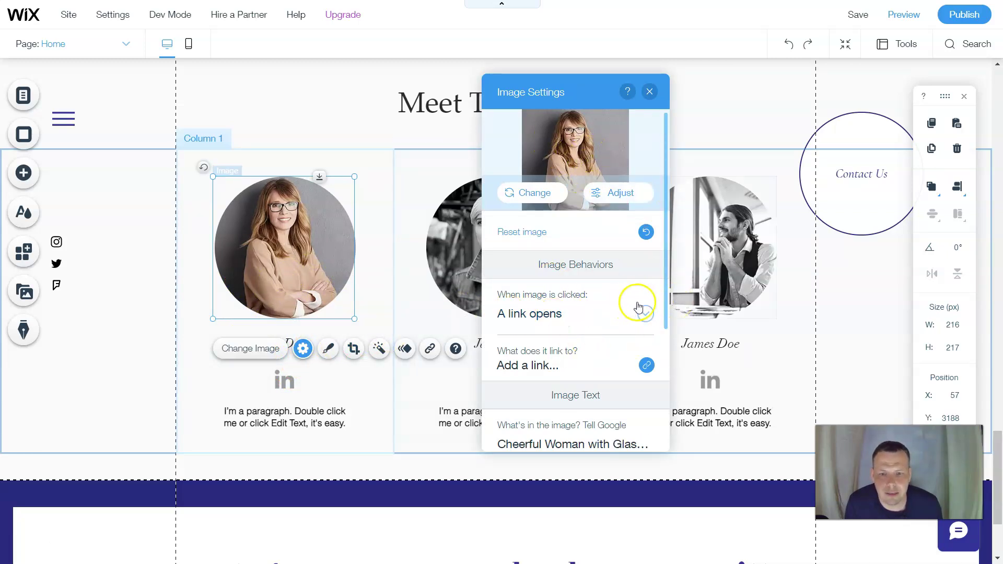
click(643, 319)
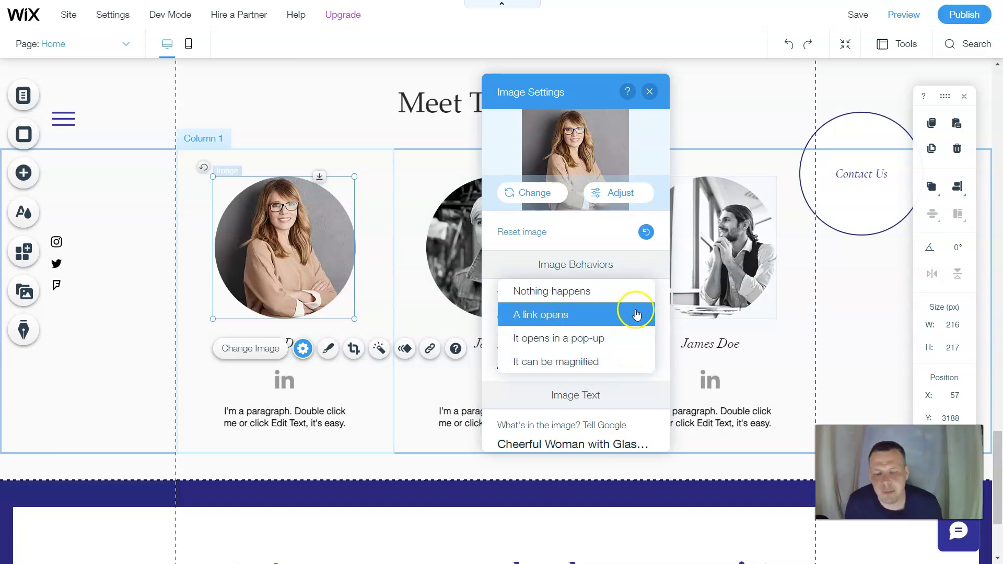
click(556, 368)
- Replace the first portrait's image description for Google with the team member's full name in its image settings
scroll(601, 325, down, 3)
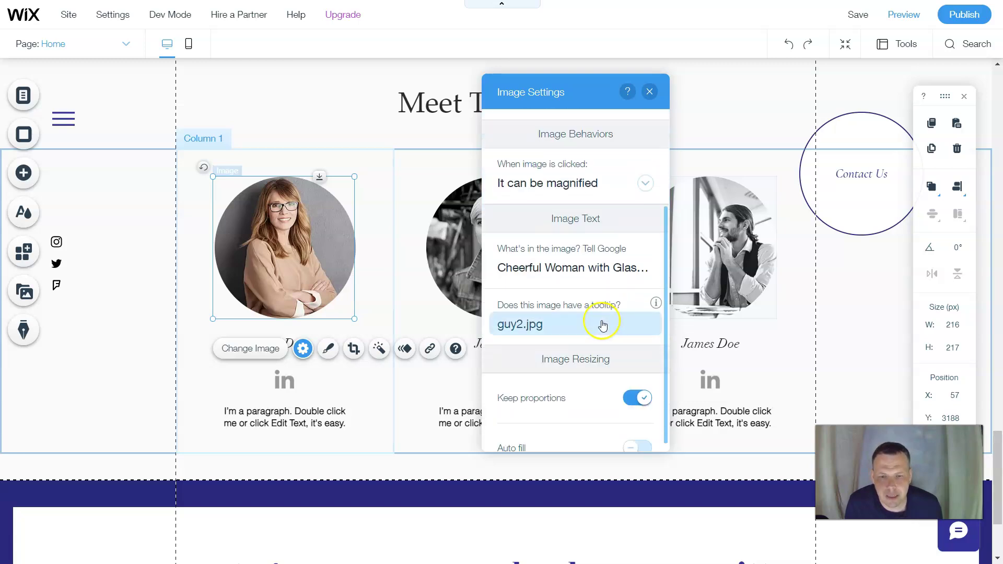
click(609, 273)
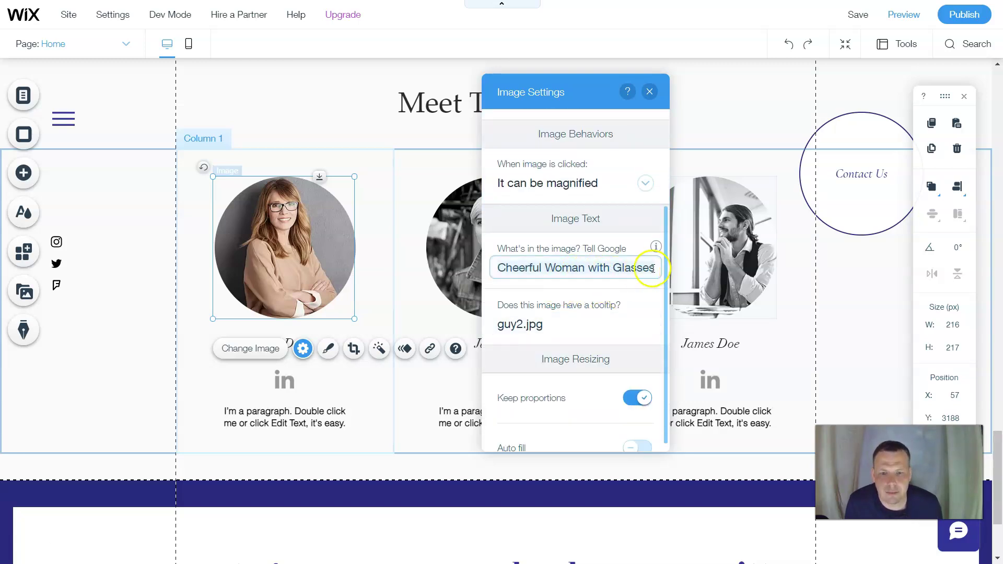
drag(647, 272, 501, 270)
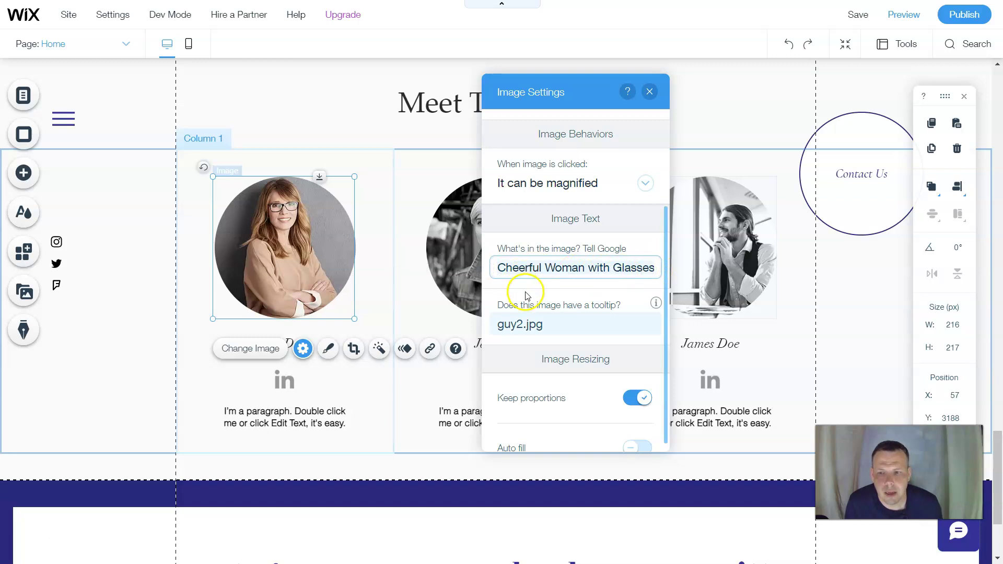
click(601, 272)
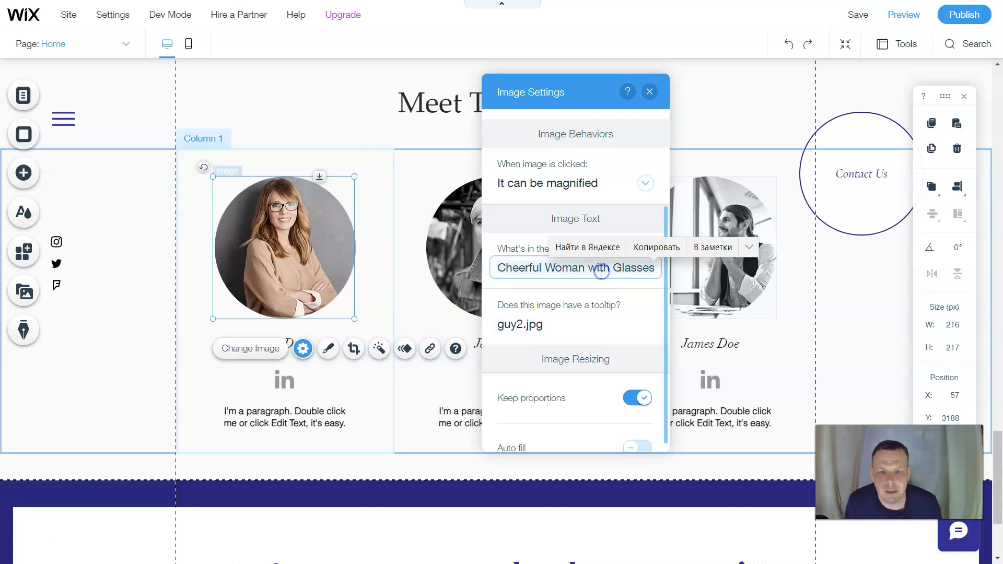
click(646, 272)
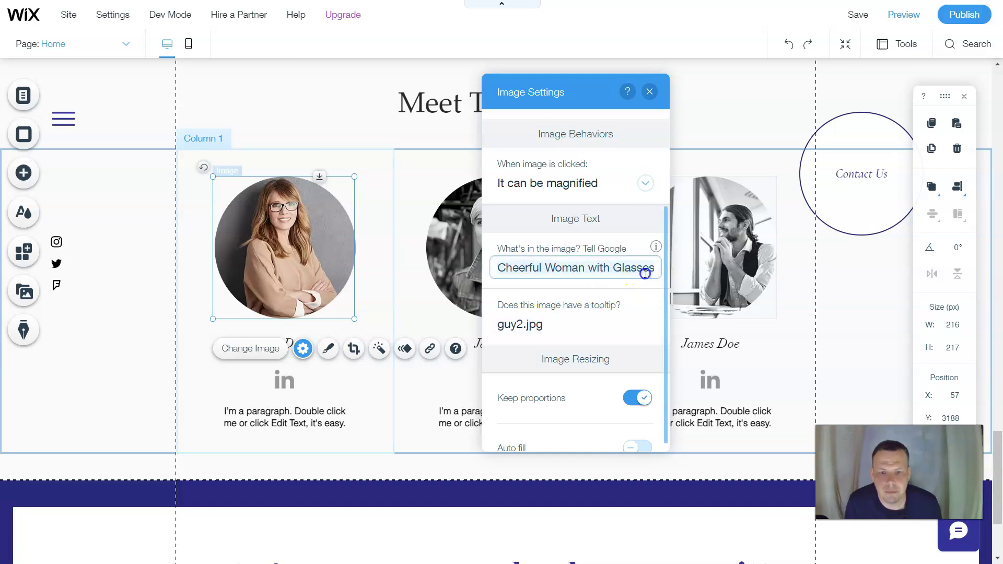
click(571, 310)
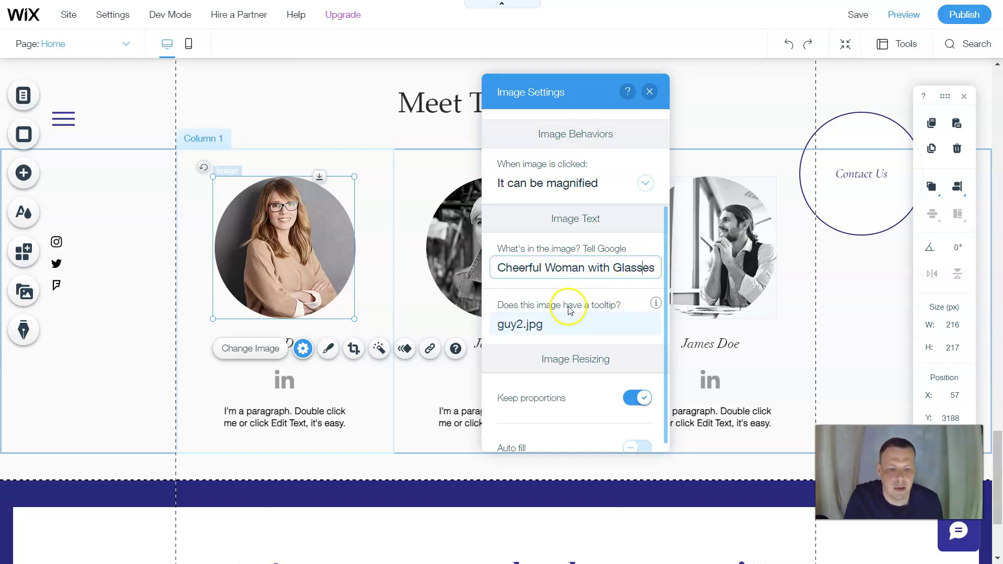
key(BackSpace)
key(BackSpace)
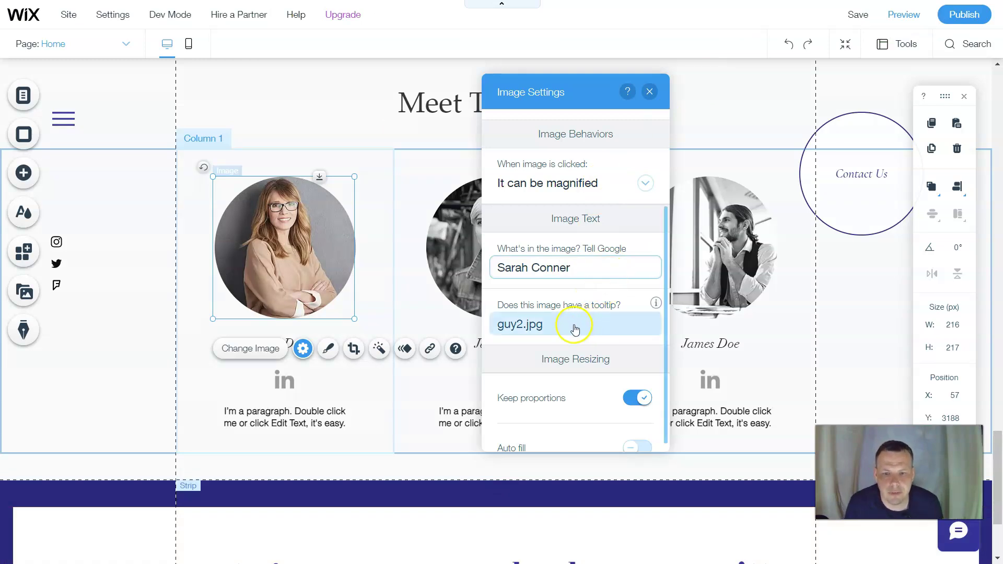
scroll(643, 272, down, 1)
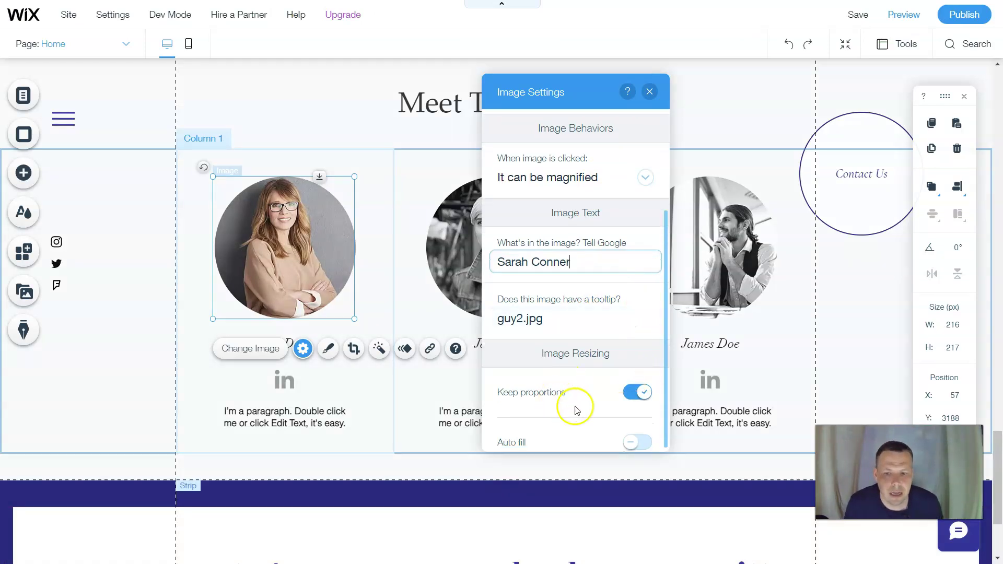
click(652, 94)
click(372, 377)
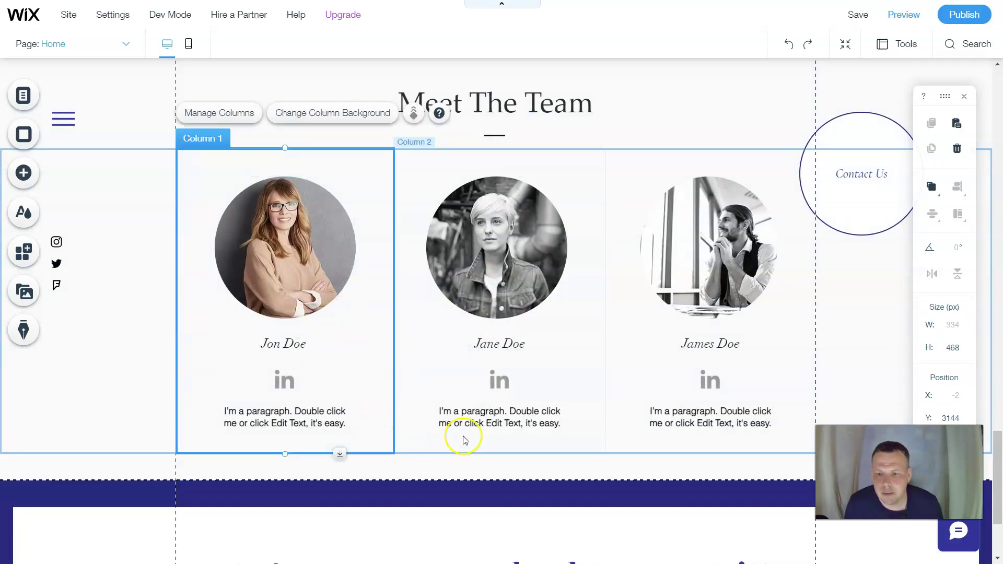
- Replace the name caption beneath the first portrait with the team member's full name
click(289, 344)
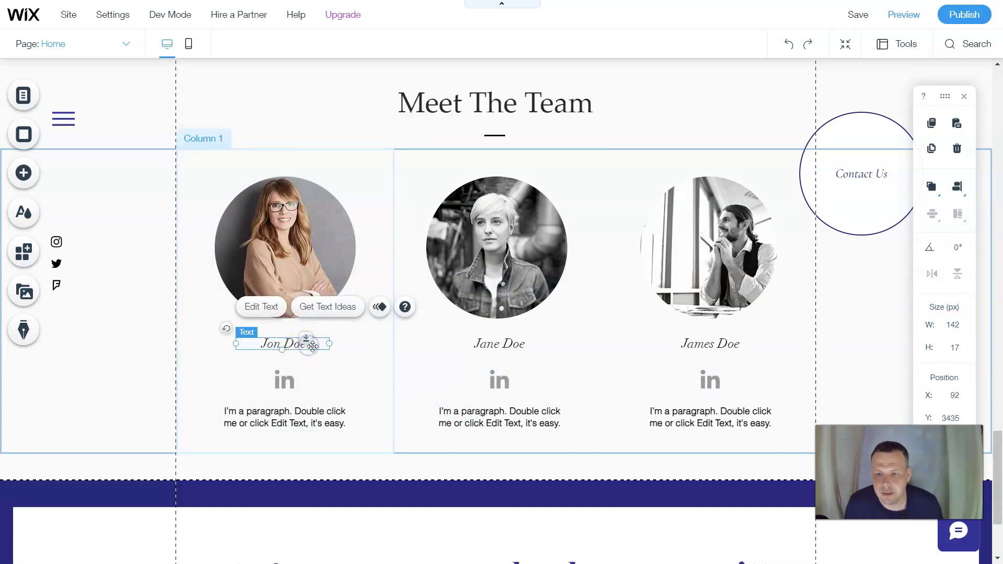
double_click(317, 342)
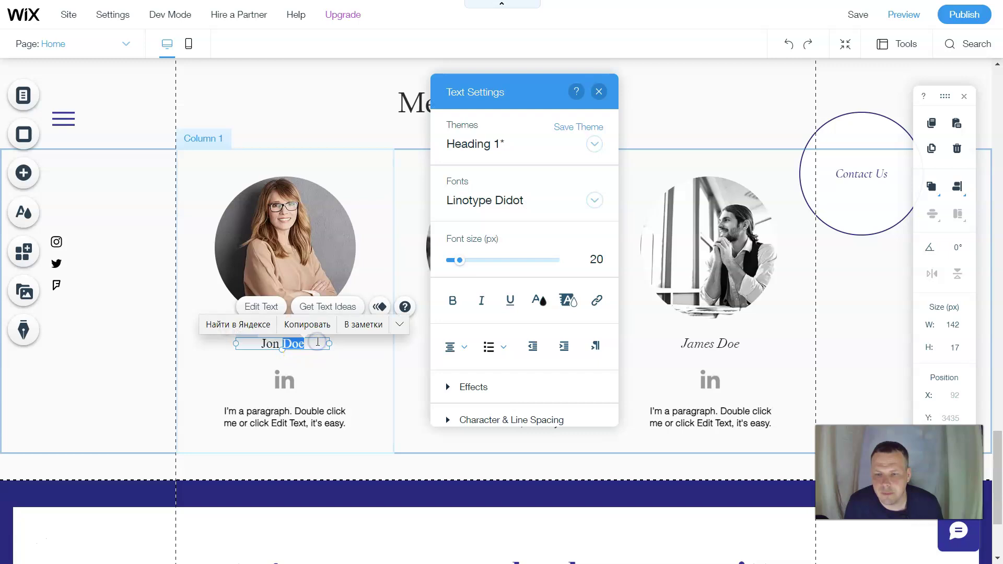
key(BackSpace)
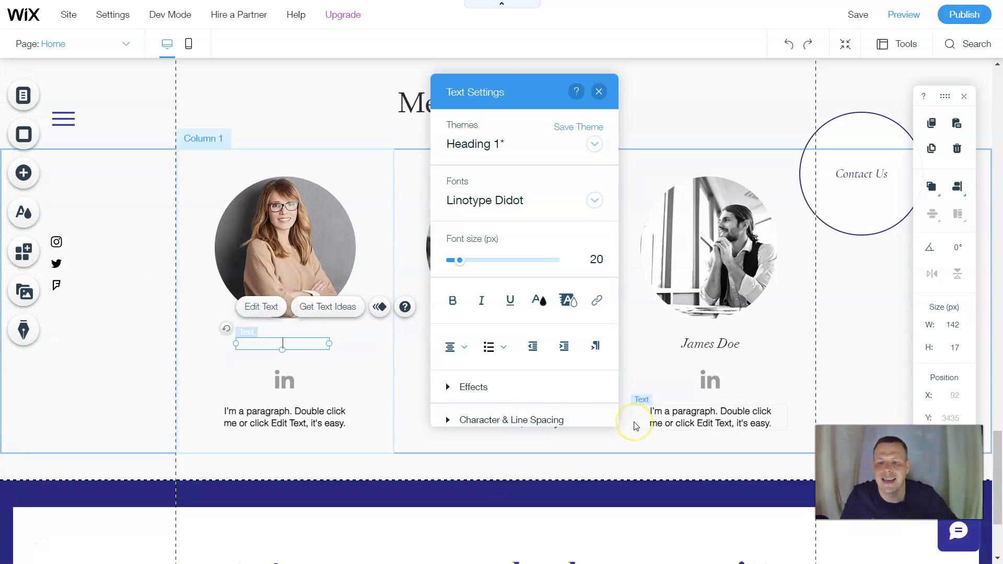
text(Sarah)
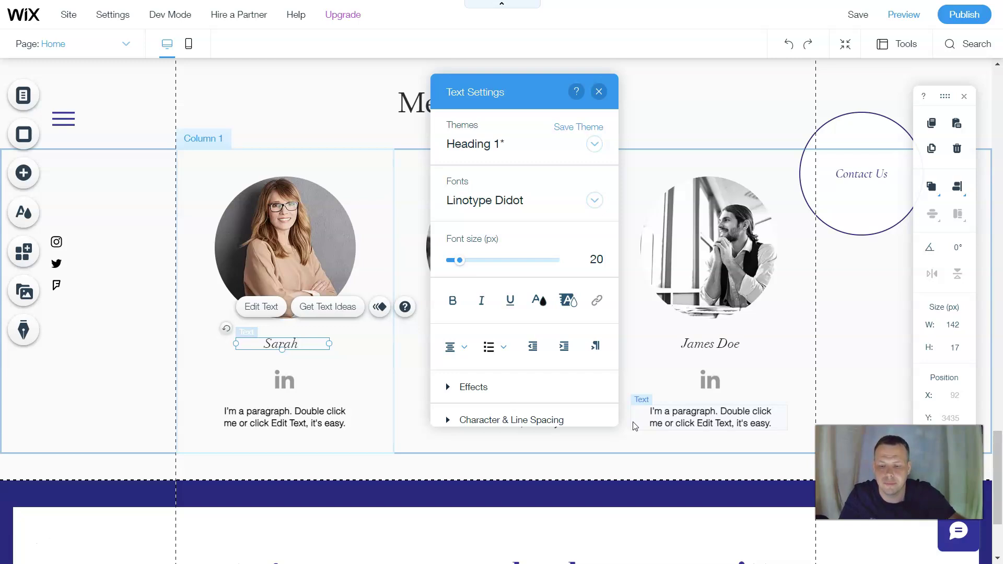
text( Connor)
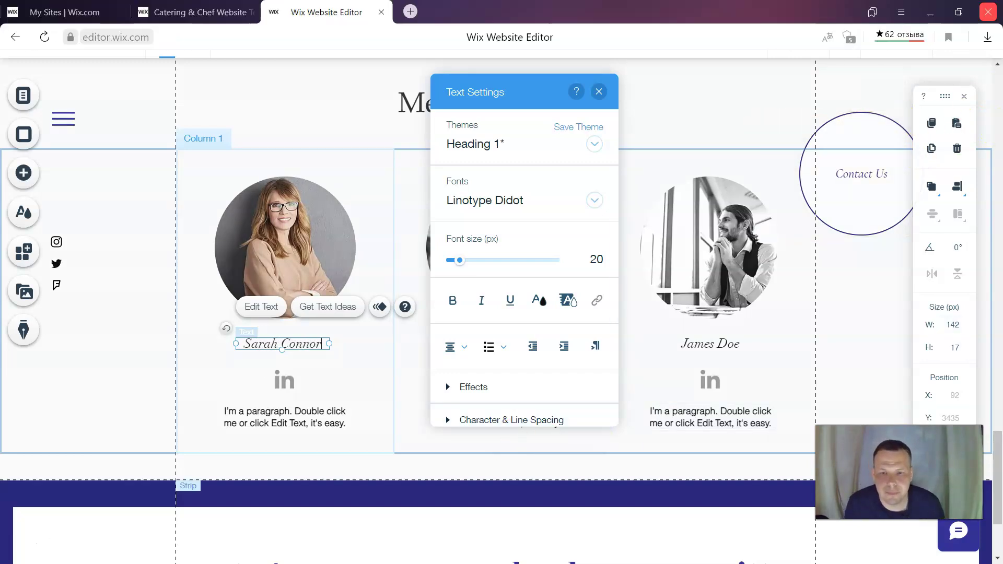
- Set the first team member's name caption to the Lobster font and make it italic
click(322, 346)
triple_click(322, 346)
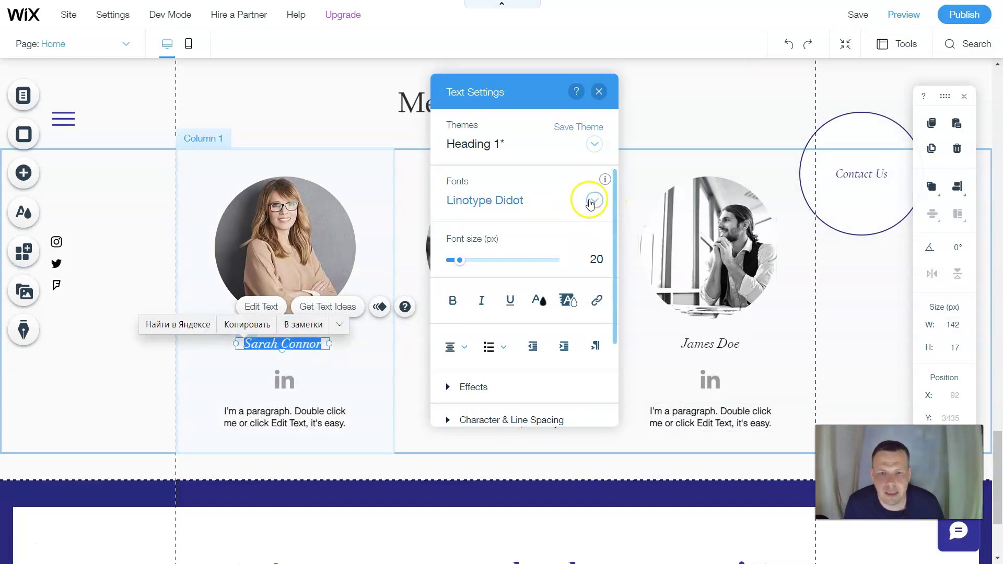
click(595, 201)
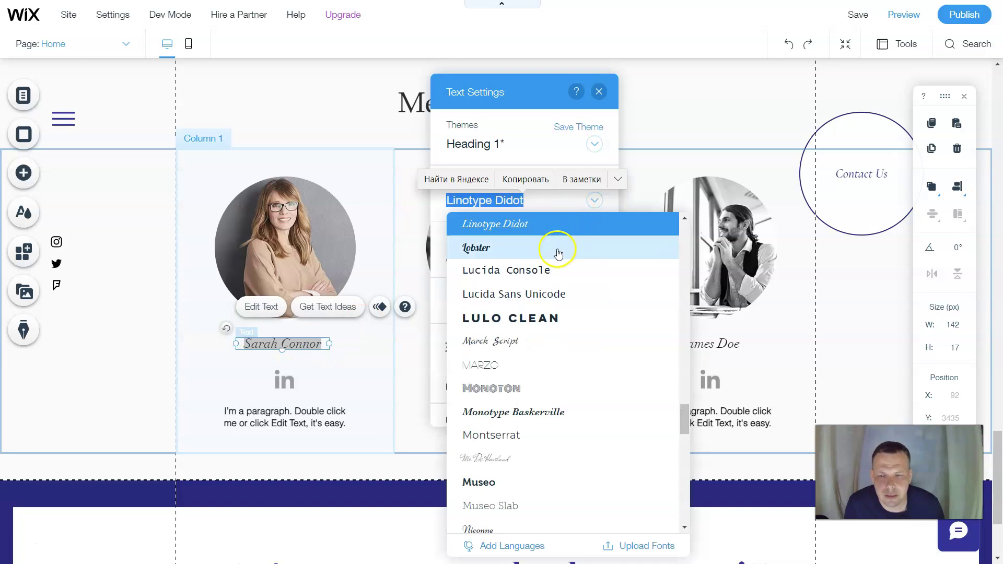
click(528, 251)
click(484, 306)
- Color the first team member's name caption with the dark blue theme color #28287D
scroll(525, 355, down, 3)
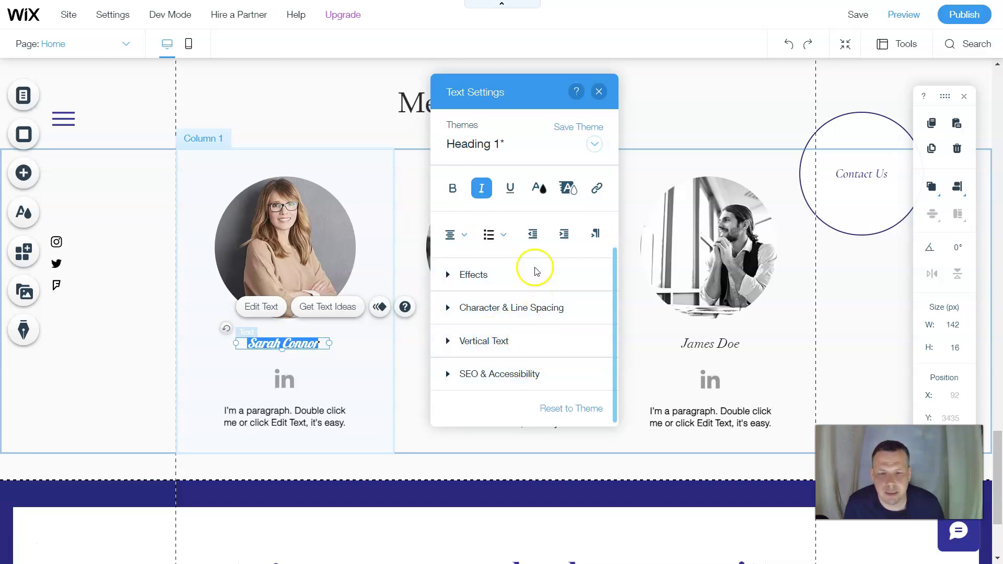
scroll(534, 256, up, 2)
click(539, 253)
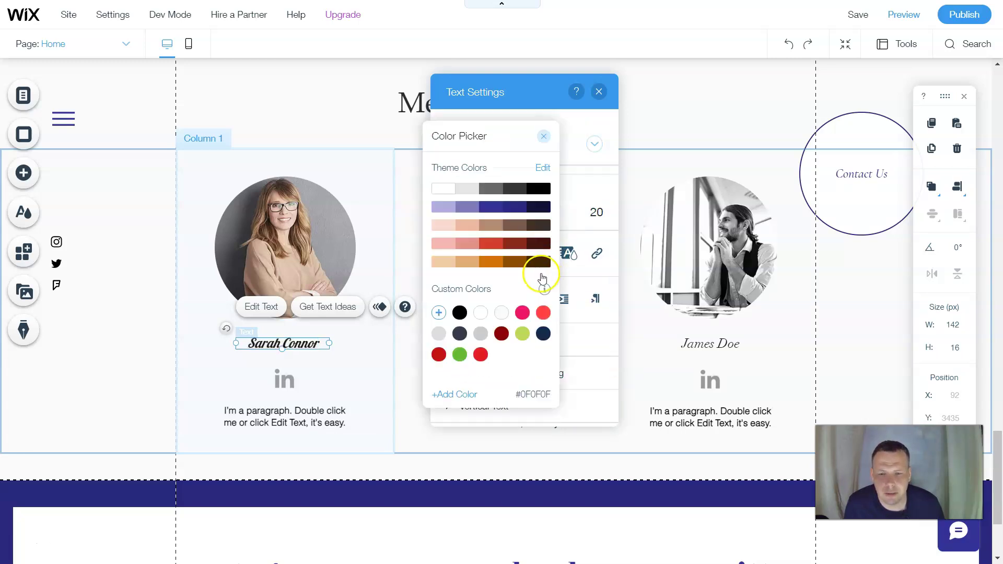
click(518, 208)
click(546, 450)
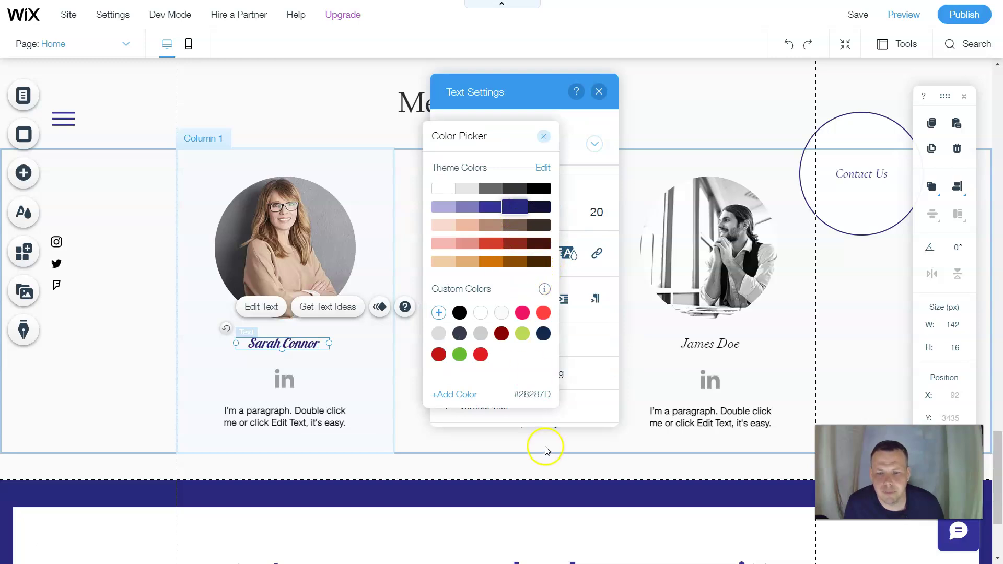
click(474, 466)
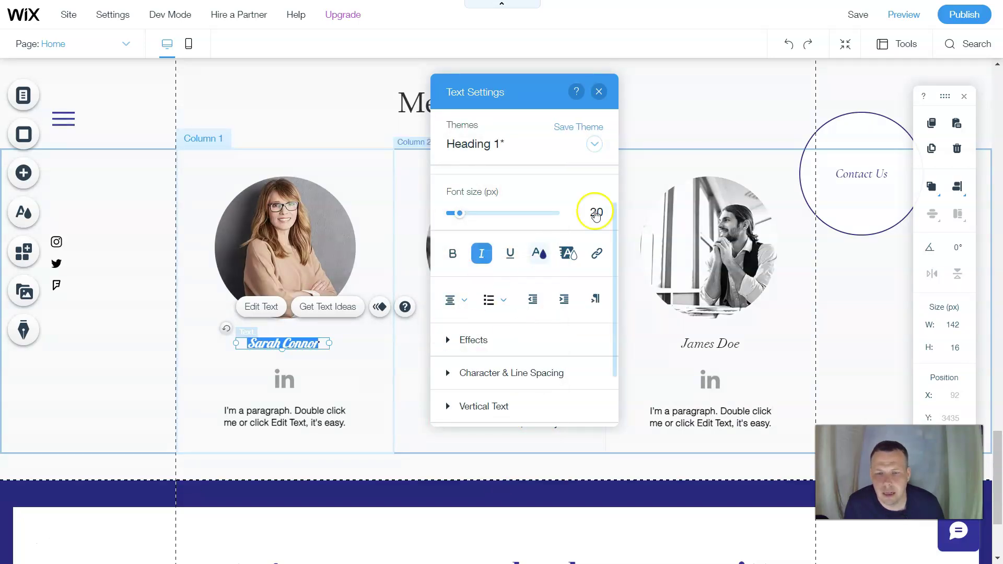
click(599, 92)
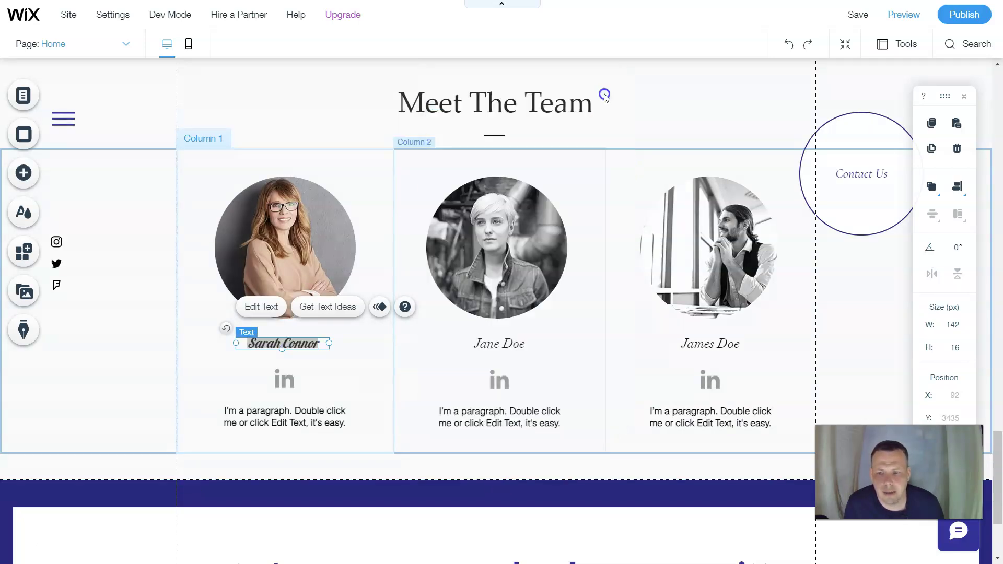
click(368, 362)
- Replace the placeholder paragraph under the first team member with "Our Best Baker"
click(306, 421)
double_click(340, 424)
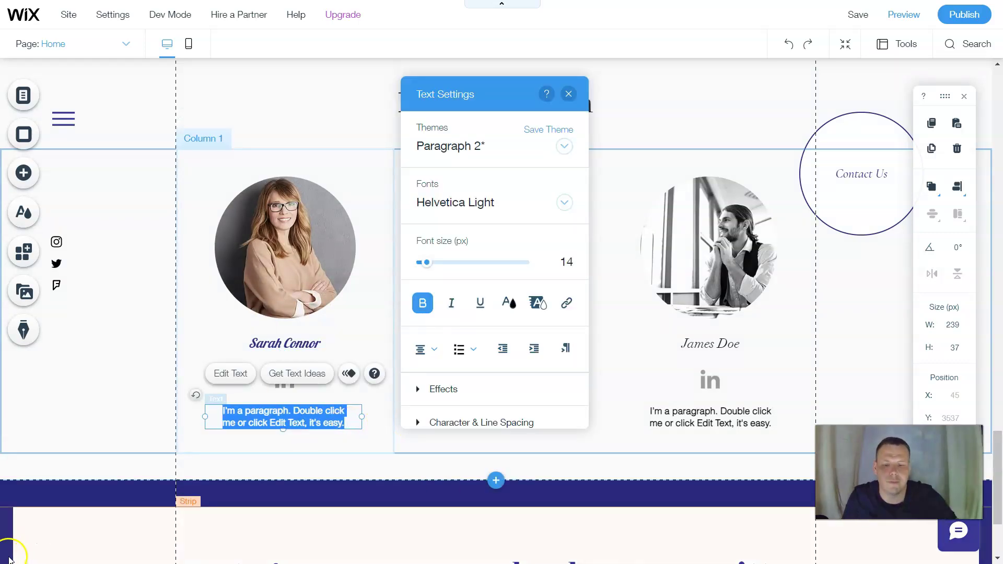
key(BackSpace)
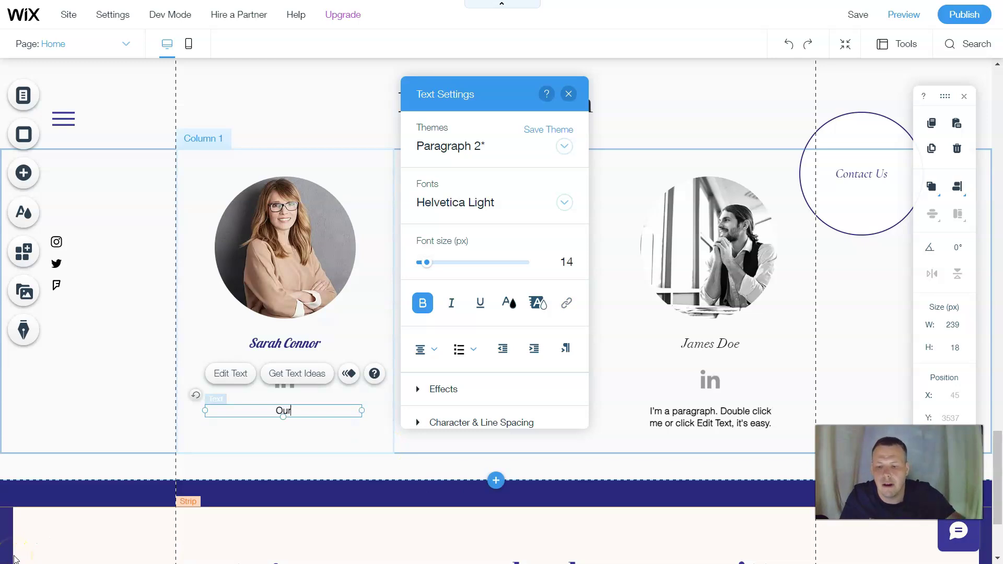
text(Our Best Baker)
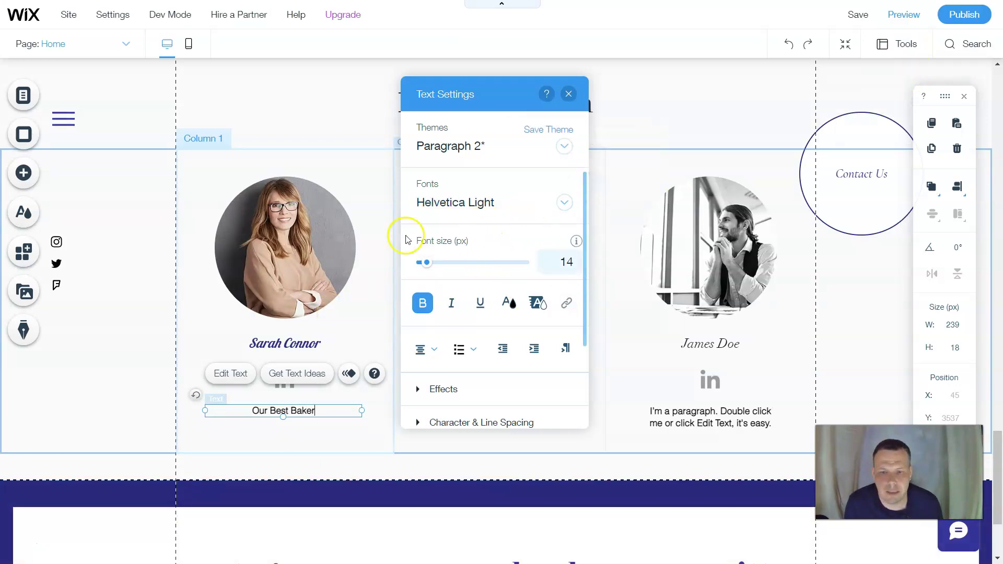
click(568, 94)
- Open the background options for the first team column and look through the selected backgrounds
click(342, 424)
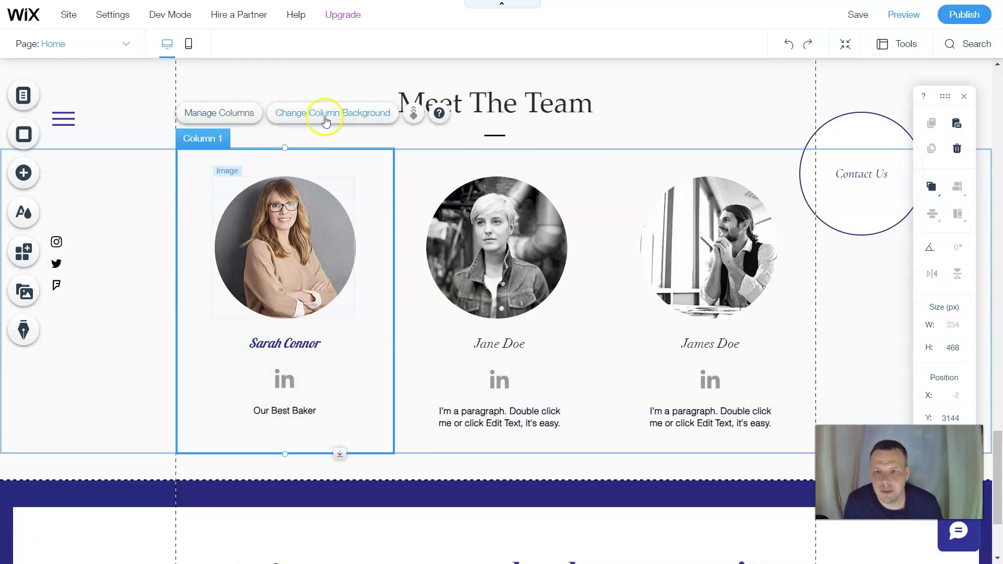
click(349, 120)
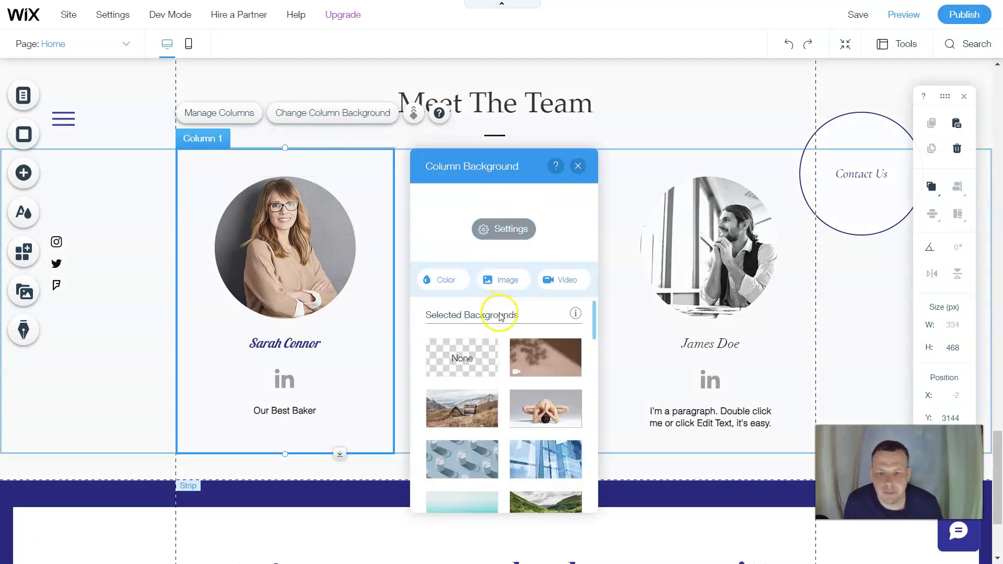
scroll(537, 351, down, 5)
mouse_move(537, 351)
scroll(538, 350, down, 3)
scroll(525, 344, down, 5)
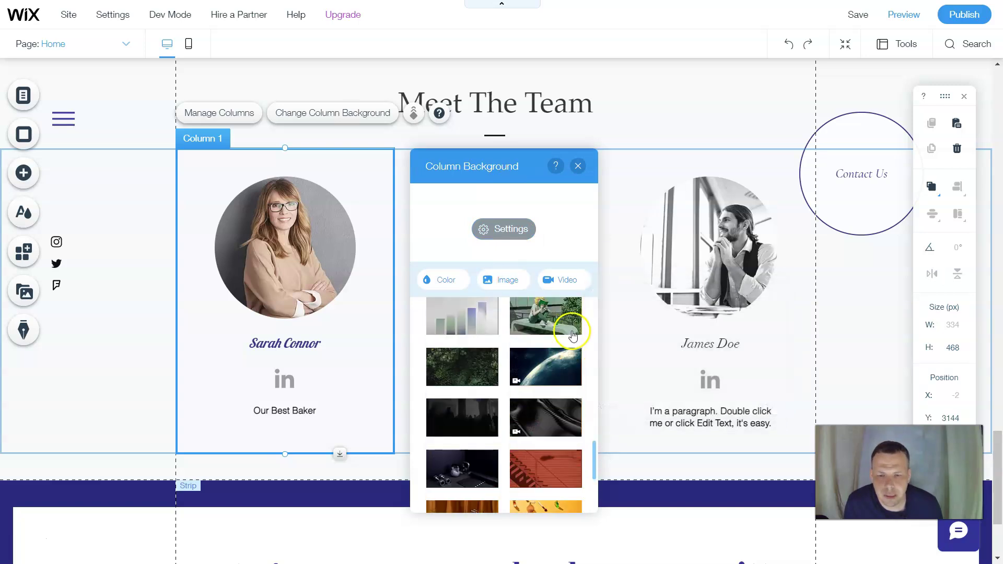
scroll(533, 421, down, 4)
mouse_move(531, 431)
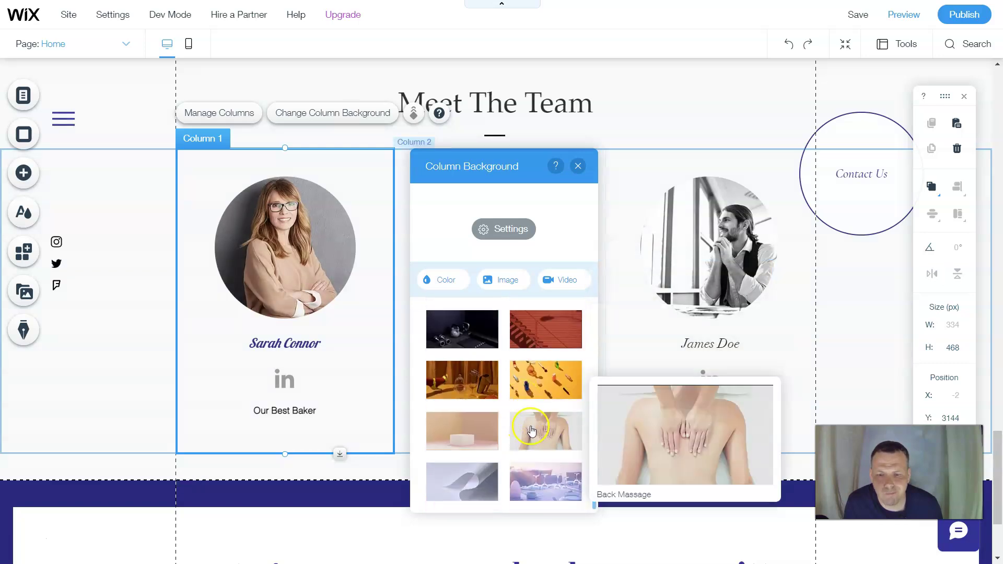
scroll(533, 416, up, 6)
- Set the first team column's background to the Octopus Food image found by searching Media from Wix for "food"
click(511, 280)
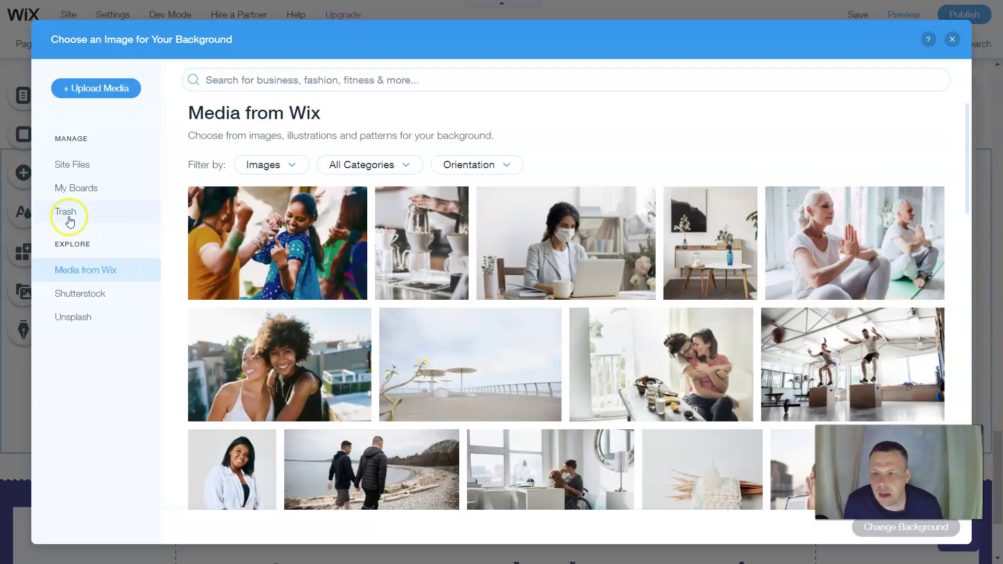
click(94, 270)
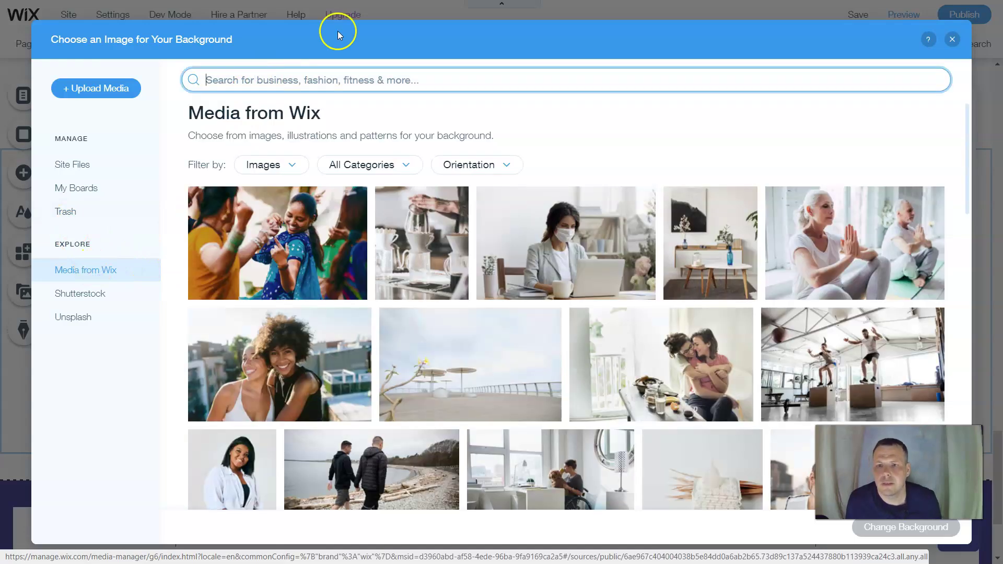
mouse_move(2, 282)
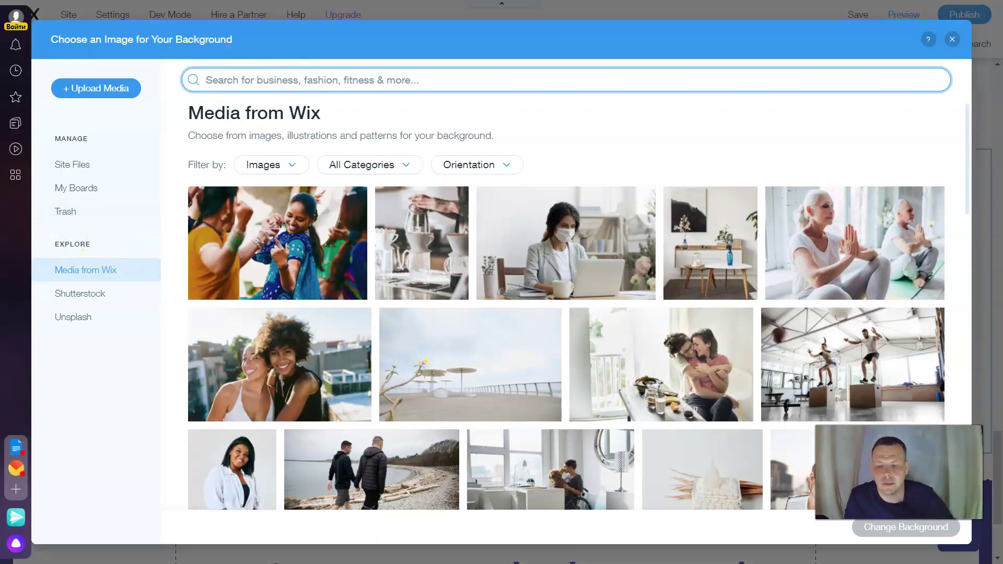
text(food)
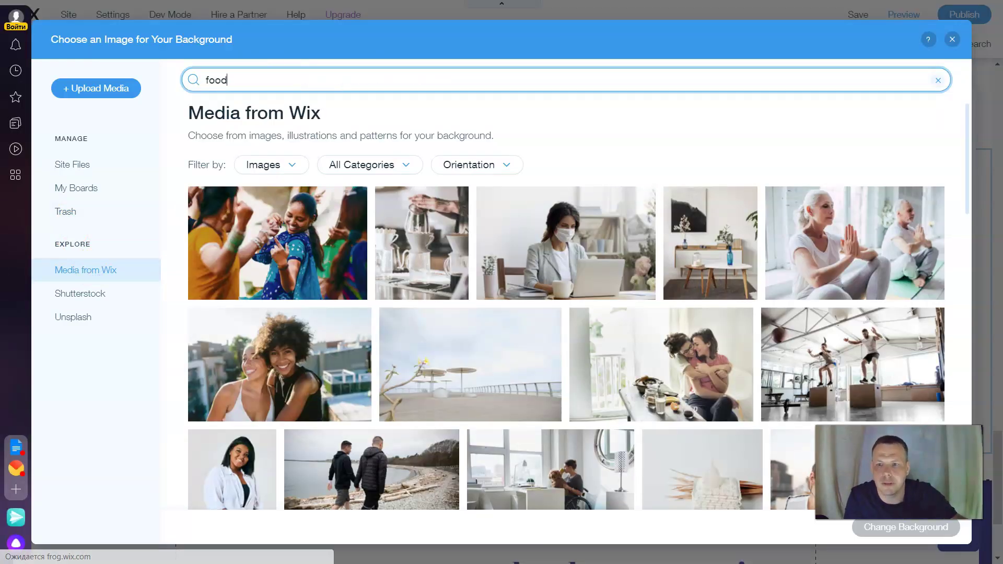
key(Return)
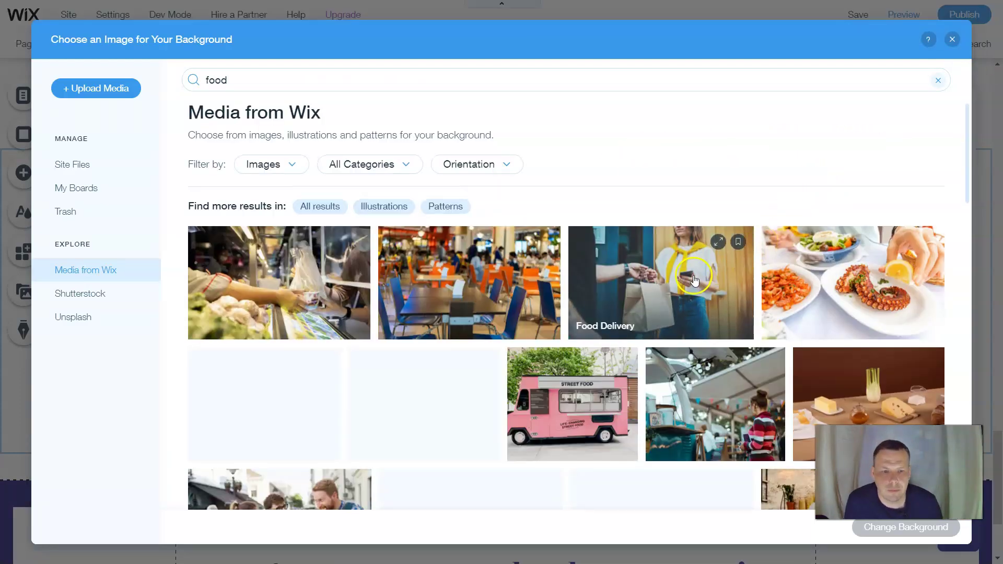
scroll(694, 268, down, 1)
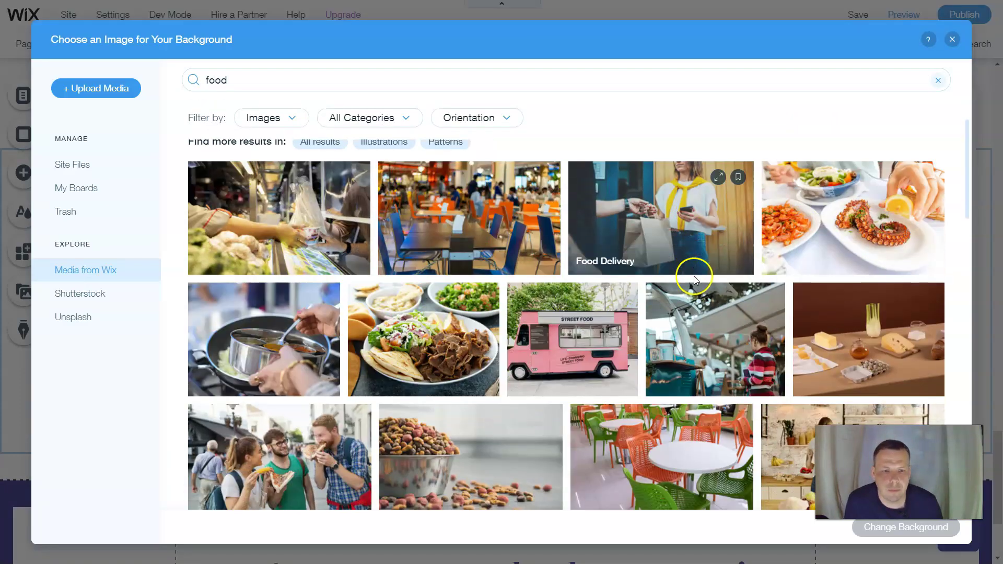
click(862, 222)
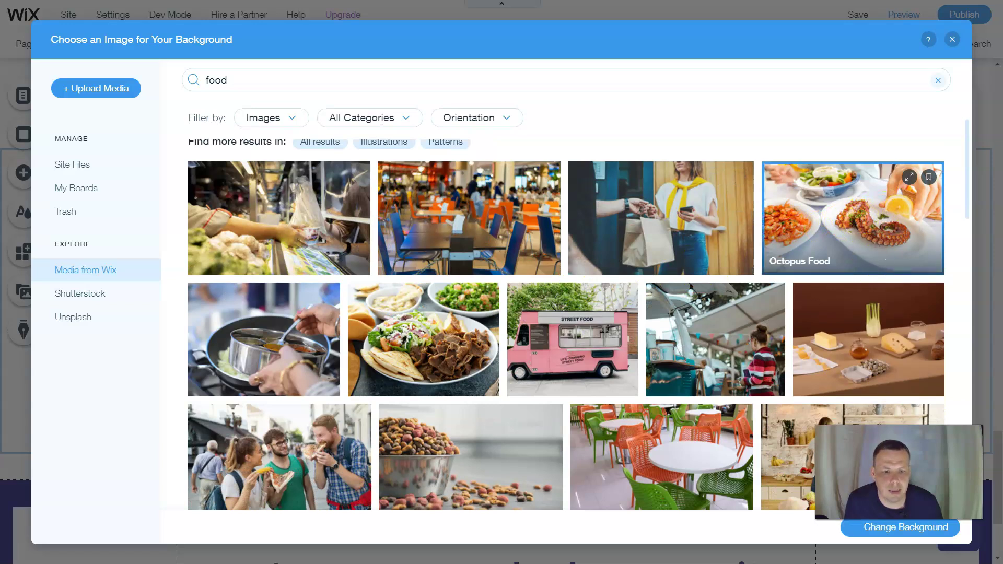
click(913, 527)
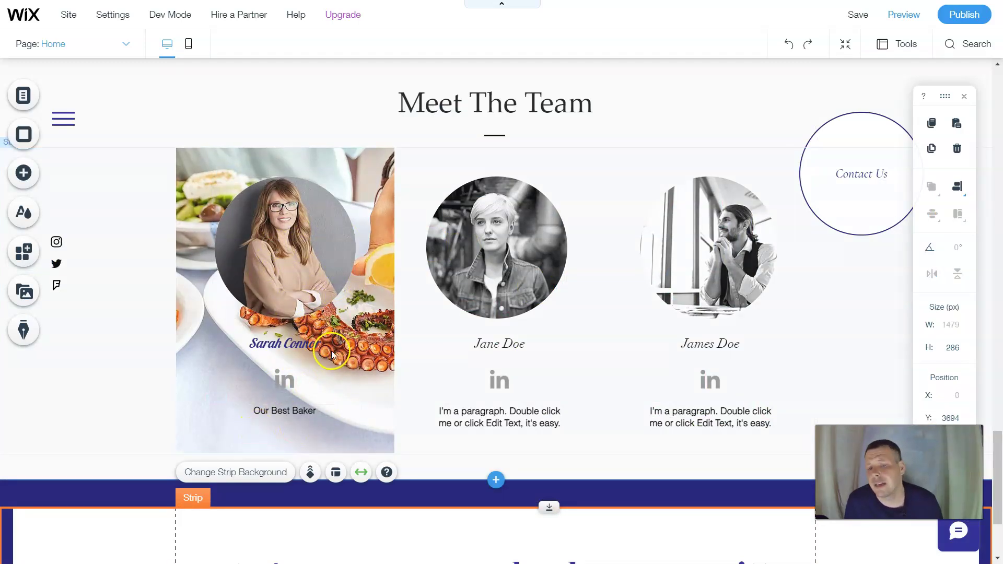
scroll(358, 381, down, 1)
scroll(337, 372, up, 1)
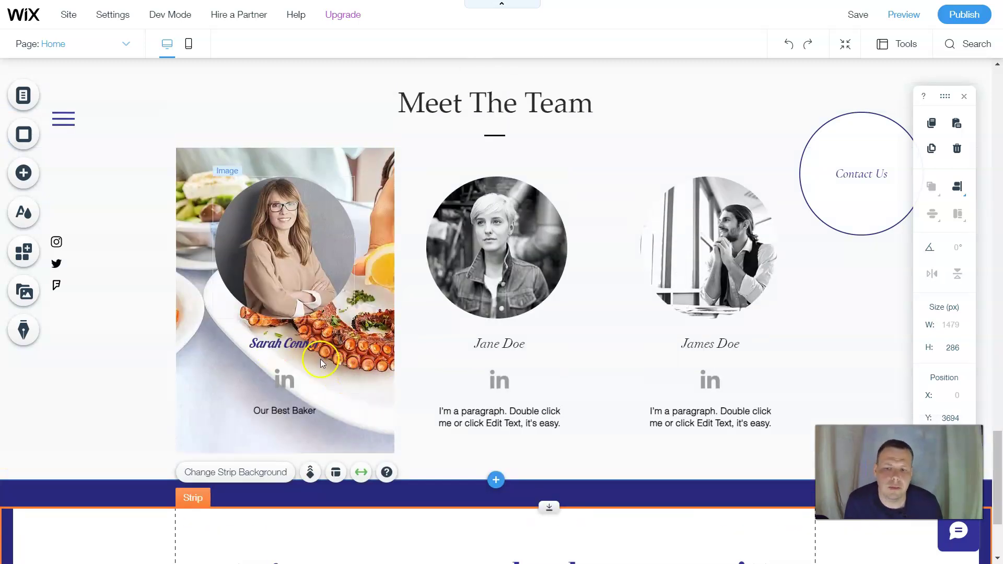
- Open the shape crop choices for the first team member's portrait
click(344, 260)
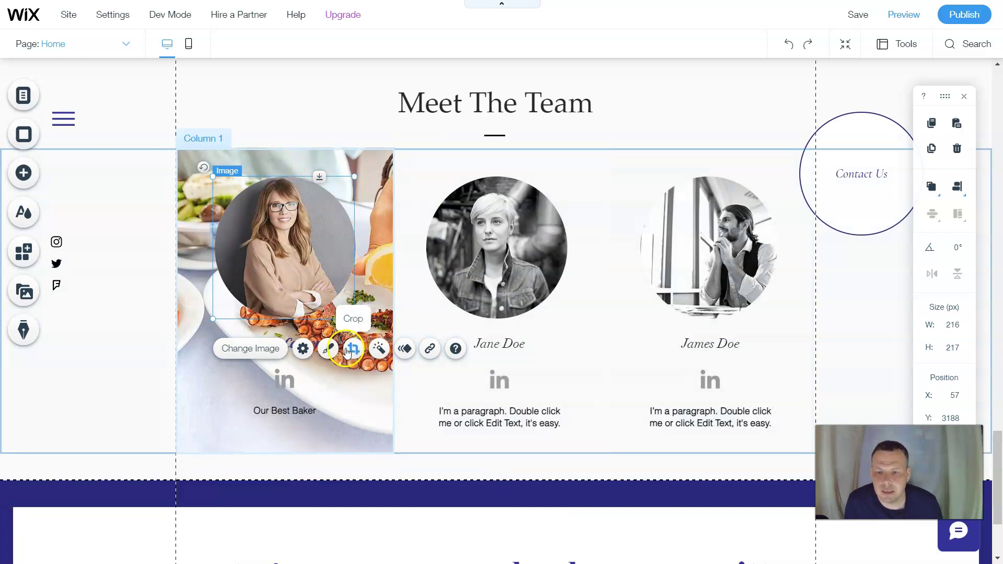
scroll(348, 354, down, 1)
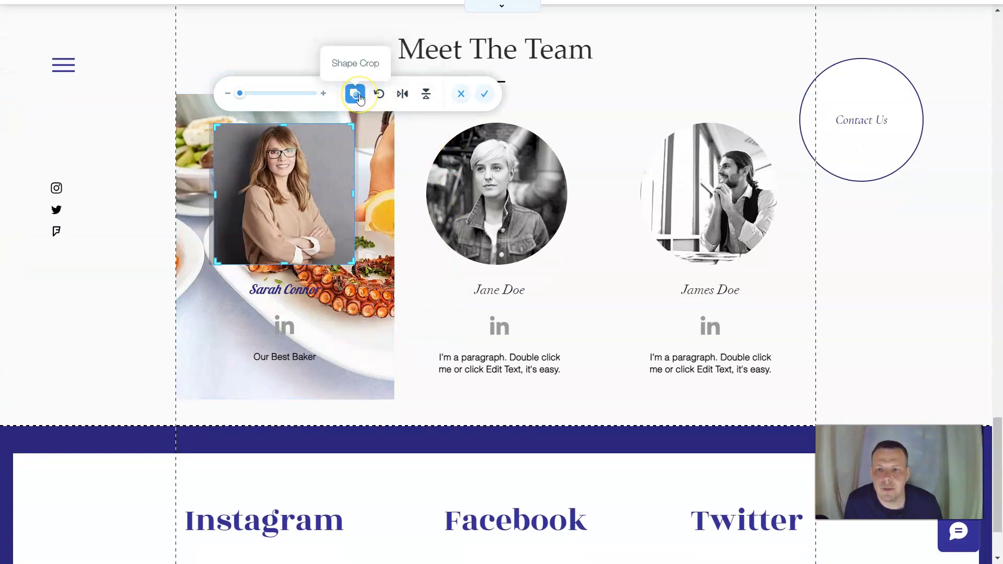
click(358, 95)
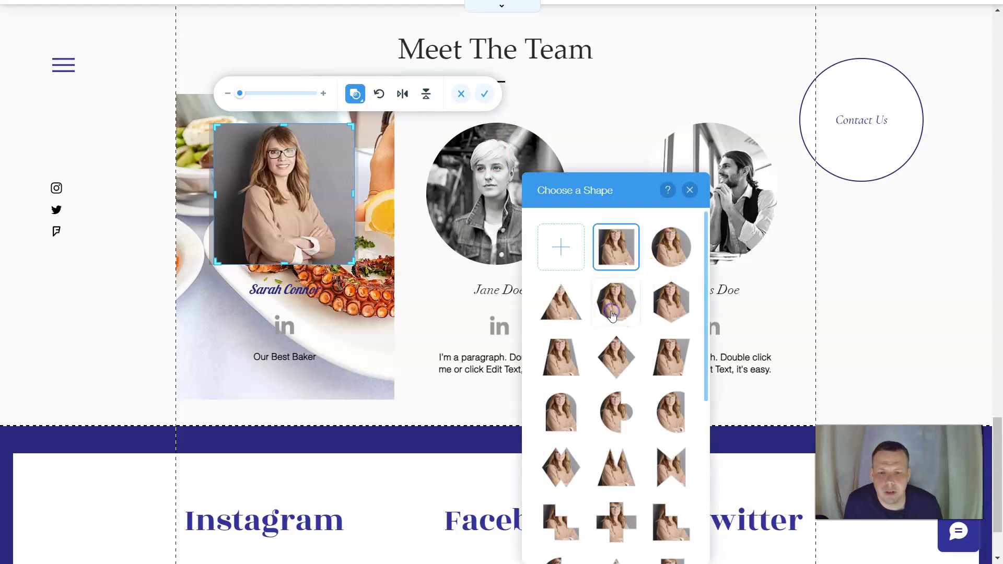
- Try the hexagon, notched ribbon, partial circle, double-peak triangle and circle crop shapes on the first team member's portrait
click(672, 306)
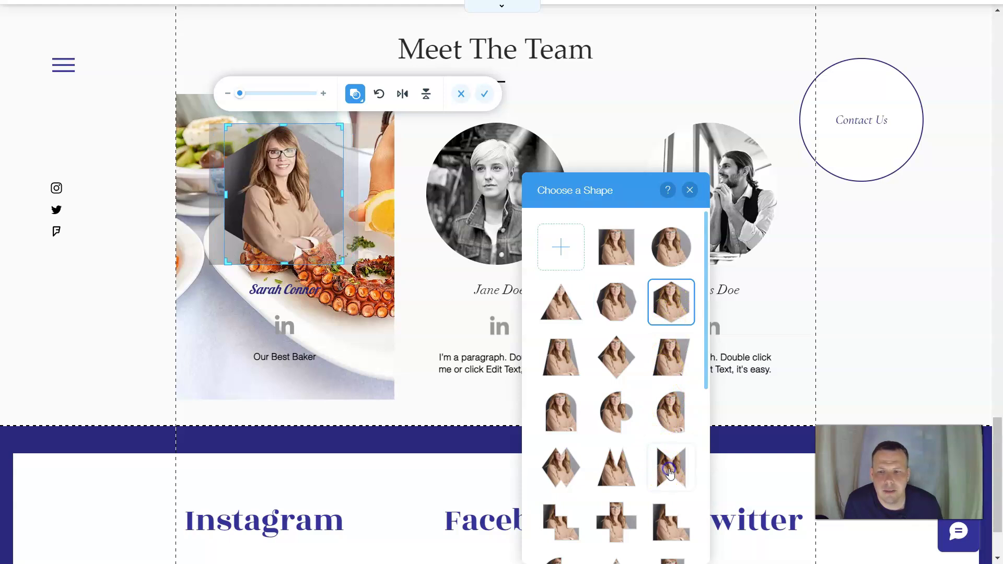
click(668, 467)
click(615, 418)
click(612, 469)
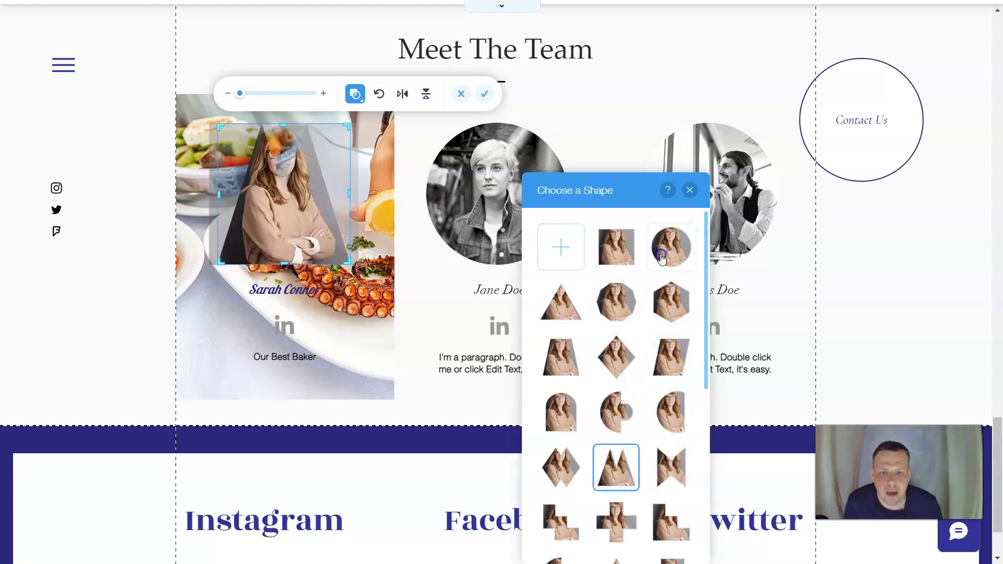
click(661, 256)
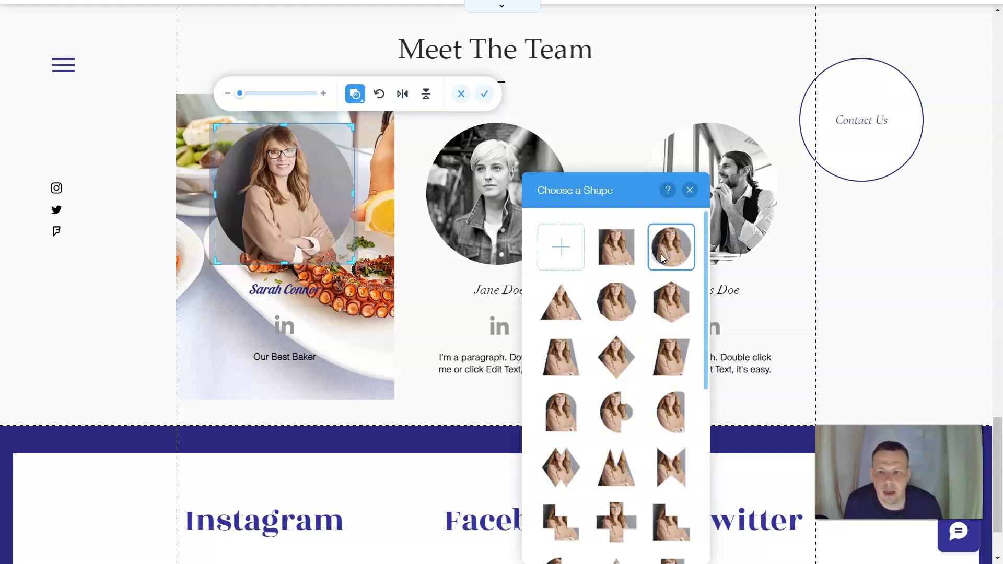
- Crop the first team member's portrait to the trapezoid shape and apply the crop
click(563, 359)
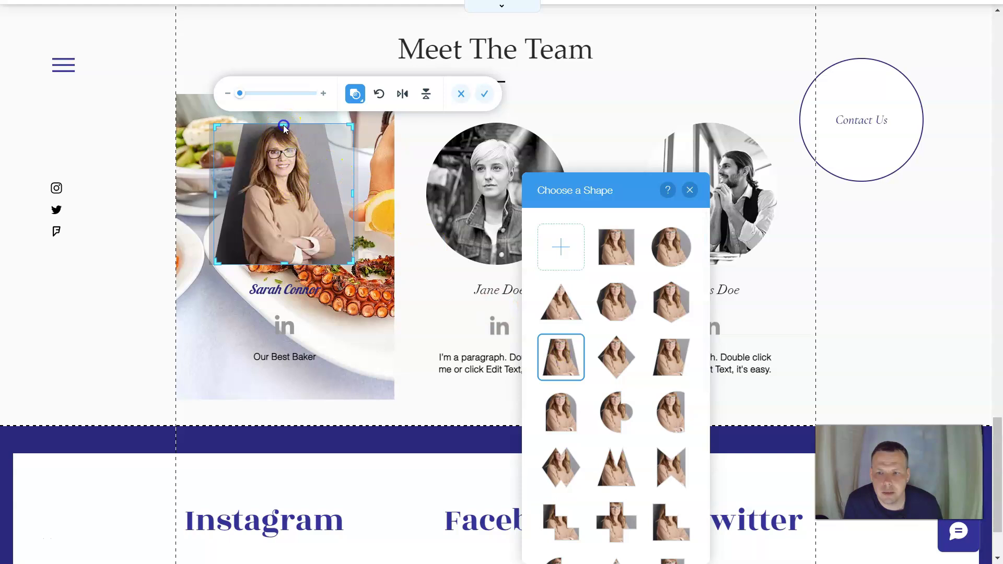
click(375, 186)
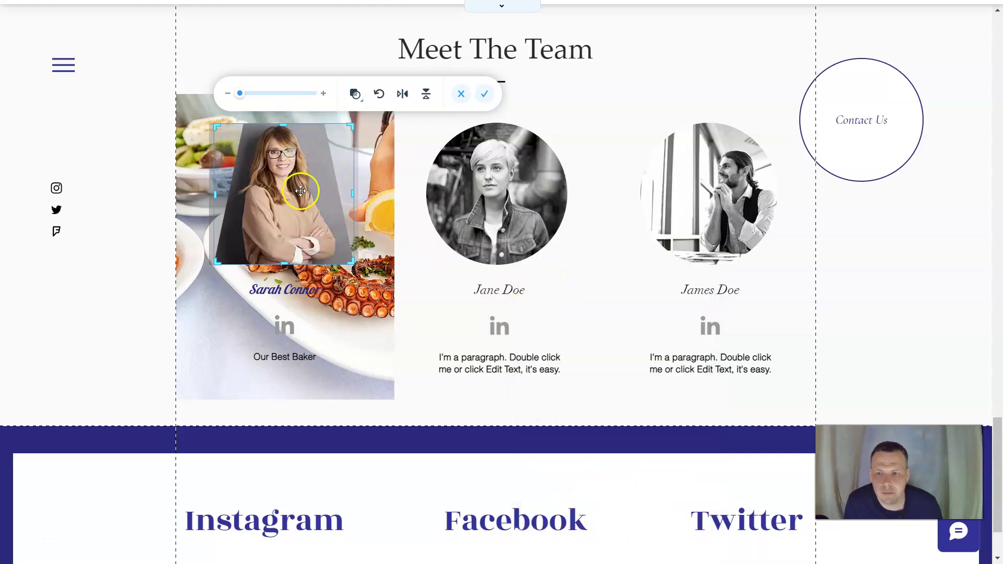
drag(300, 206, 300, 235)
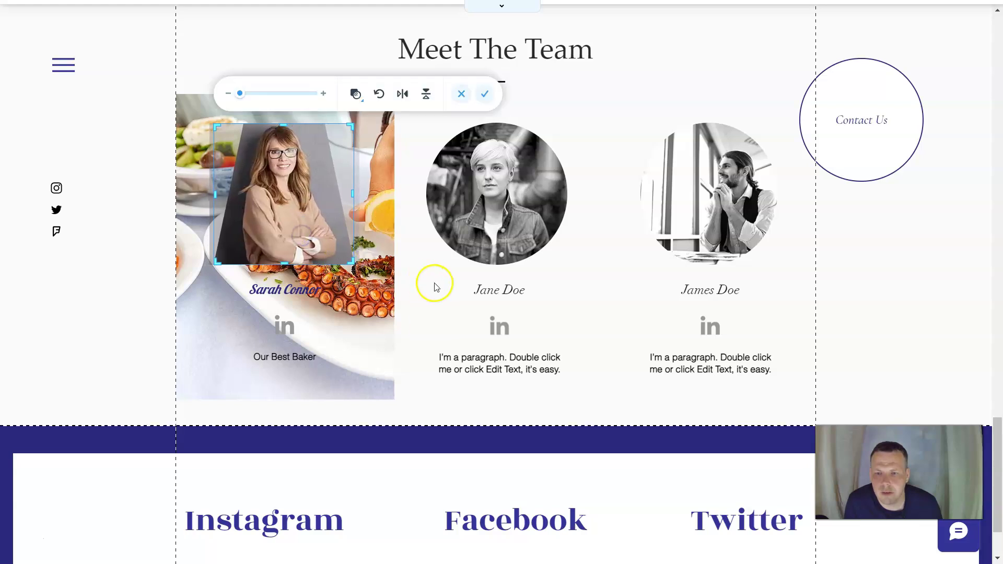
click(446, 296)
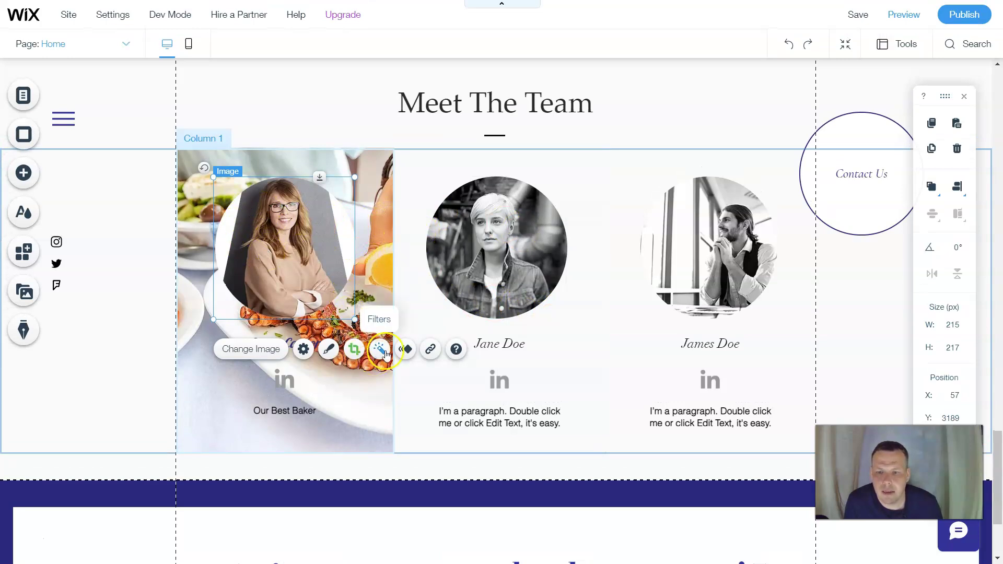
- Give the first team member's portrait the Spin-In animation
click(402, 349)
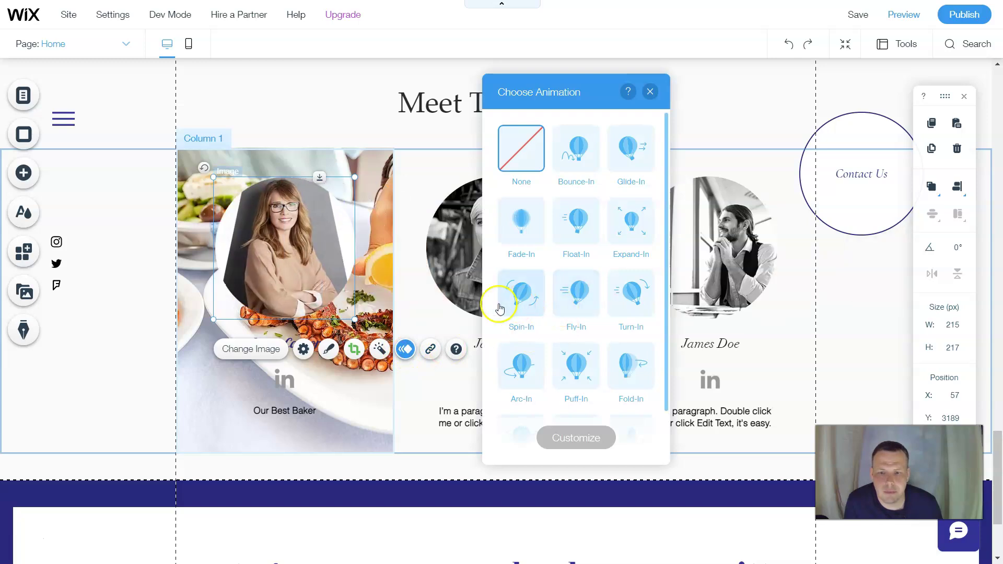
click(520, 306)
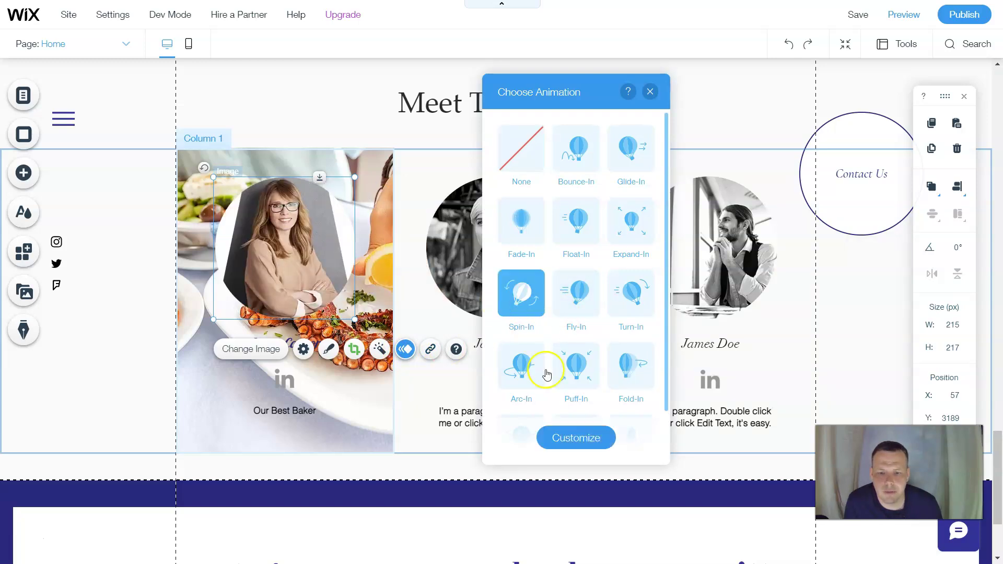
click(651, 92)
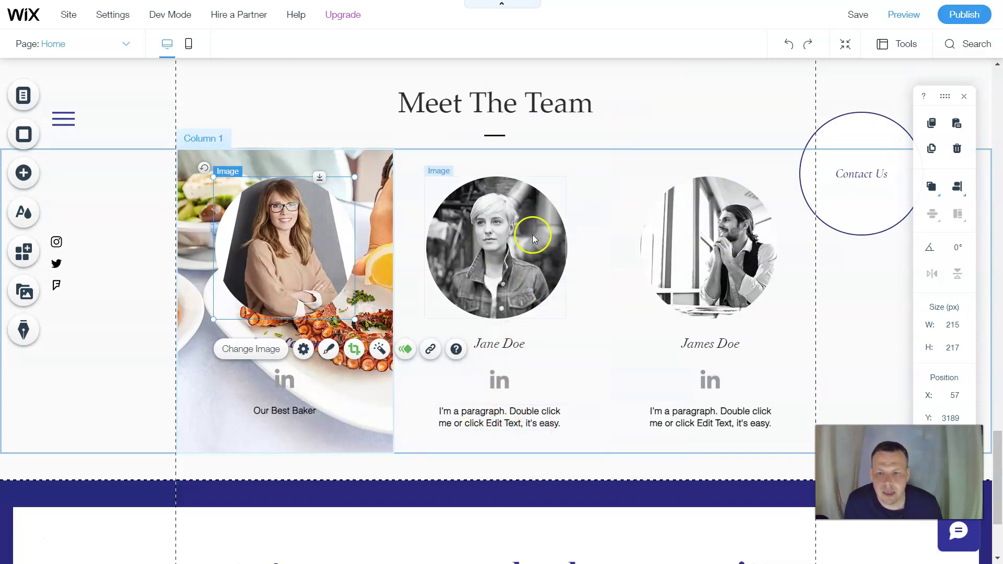
- Open the image library for choosing the second team column's background
click(526, 259)
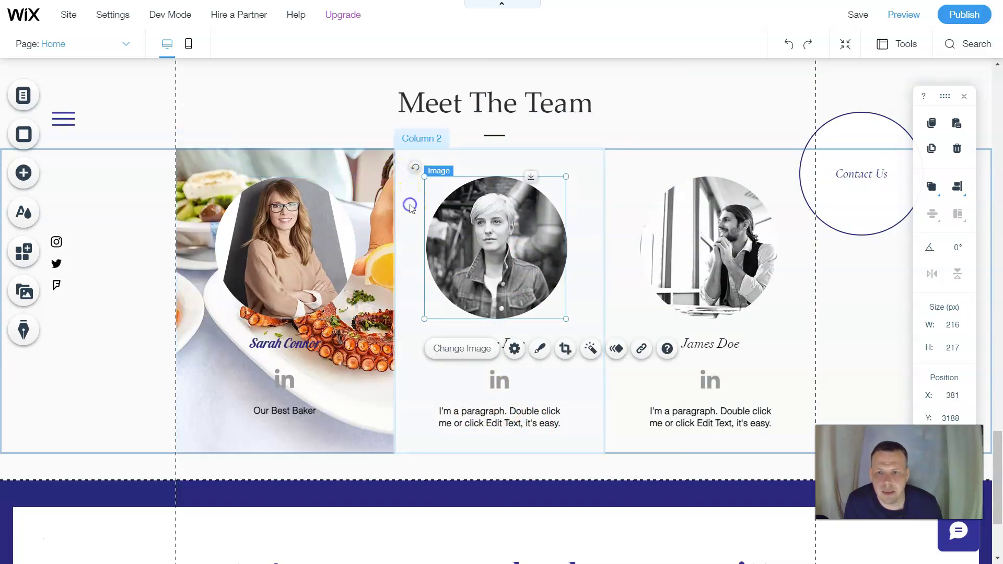
click(410, 207)
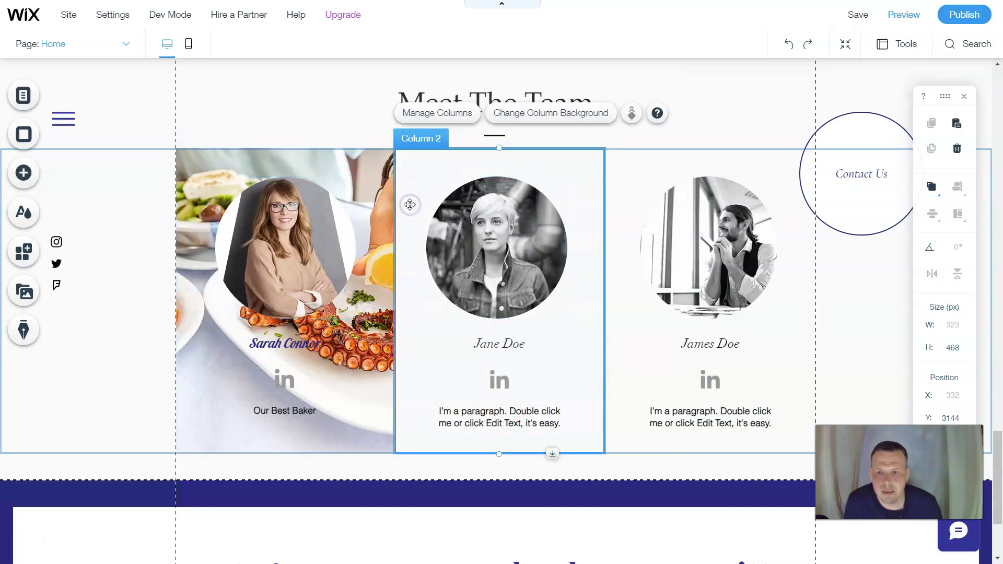
click(527, 120)
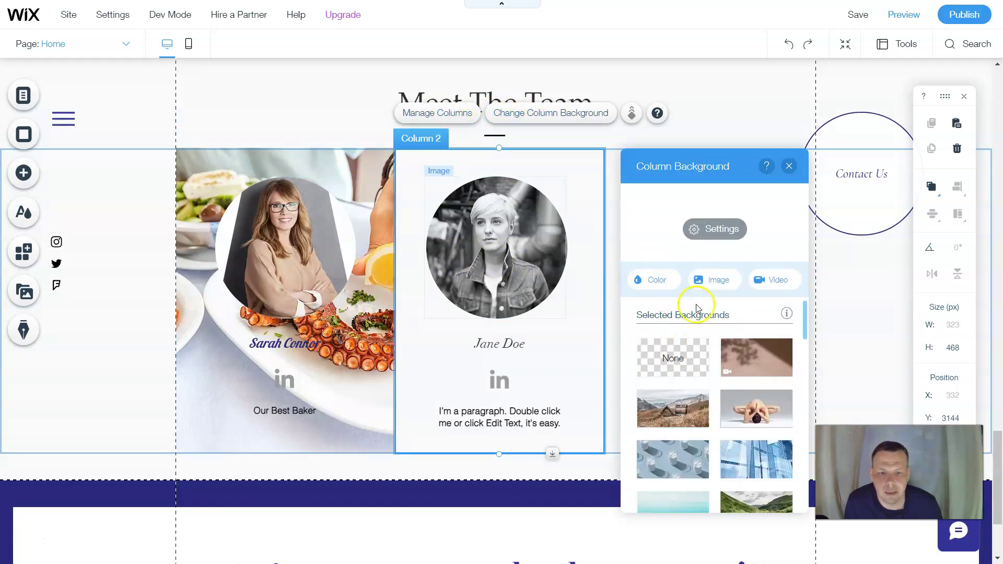
click(701, 280)
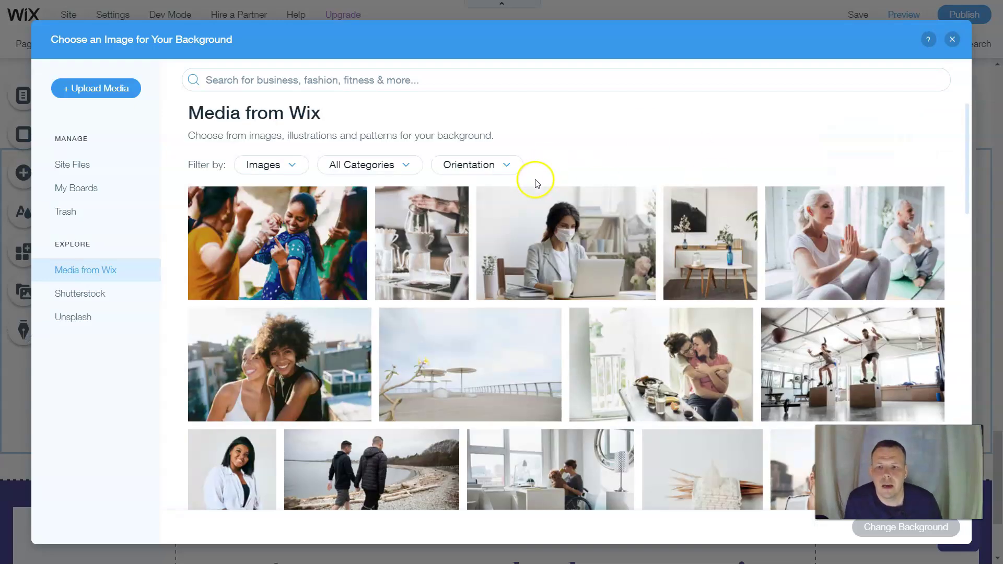
click(387, 76)
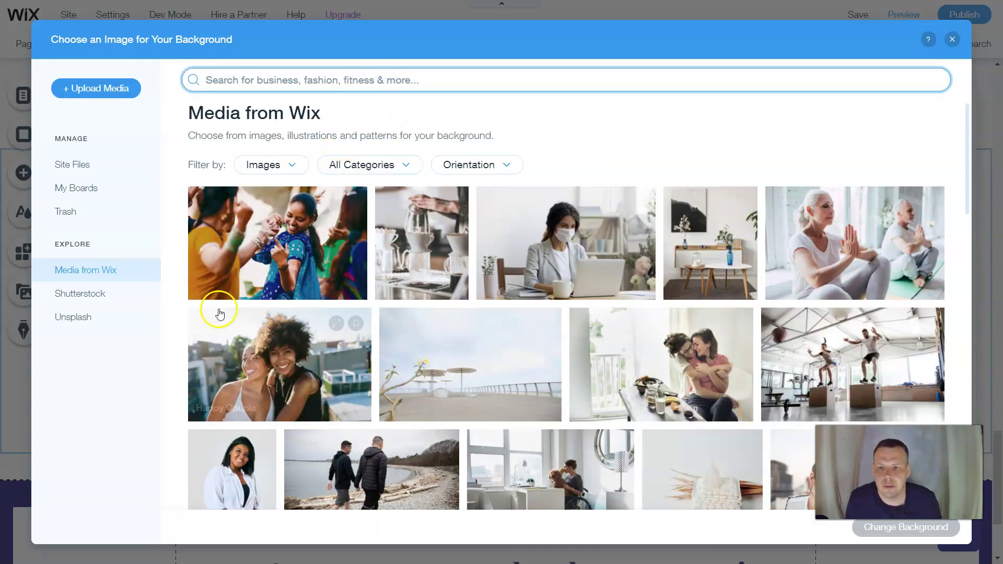
text(nakery)
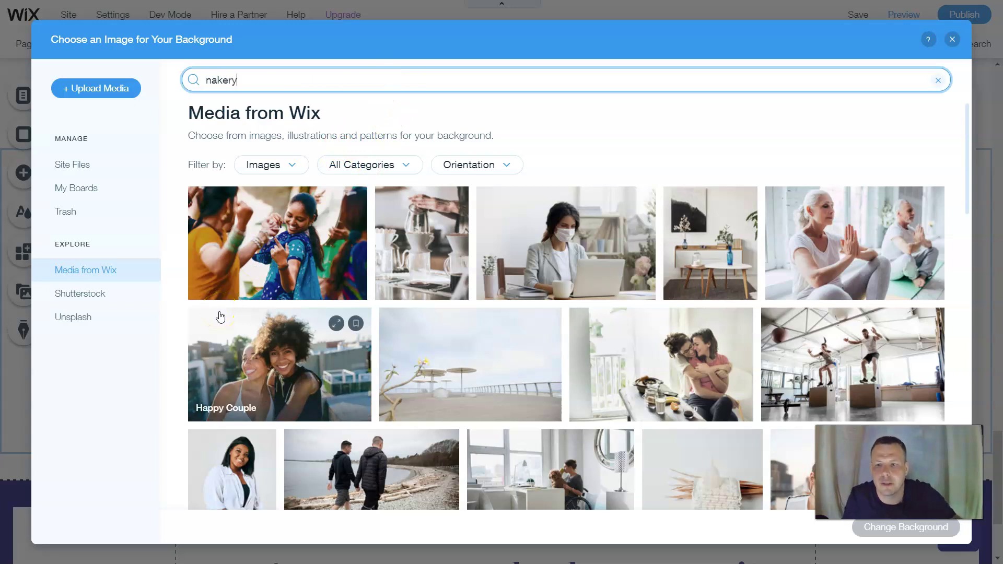
key(Return)
click(240, 131)
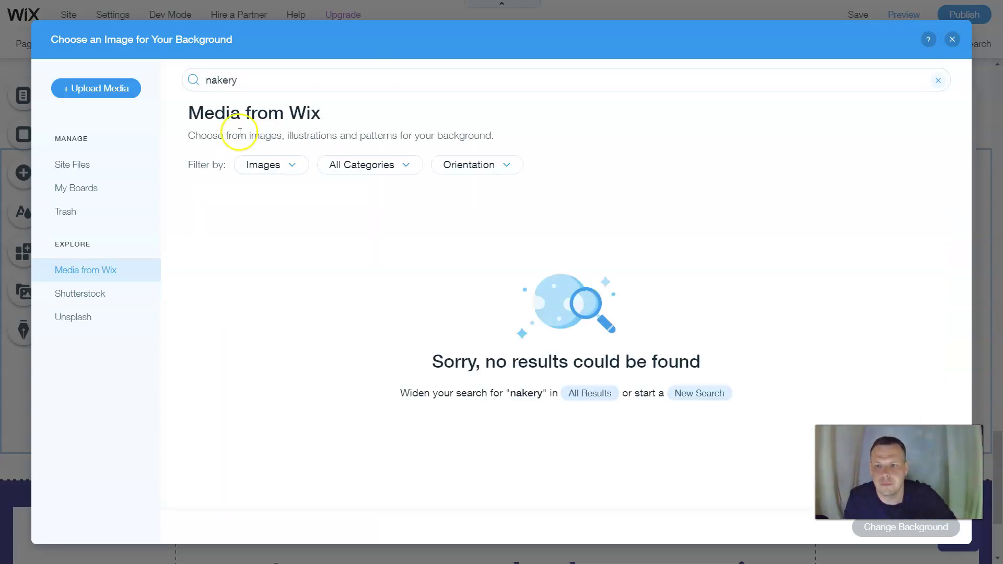
- Correct the background image search to "bakery" and run it in the Wix media library
double_click(215, 80)
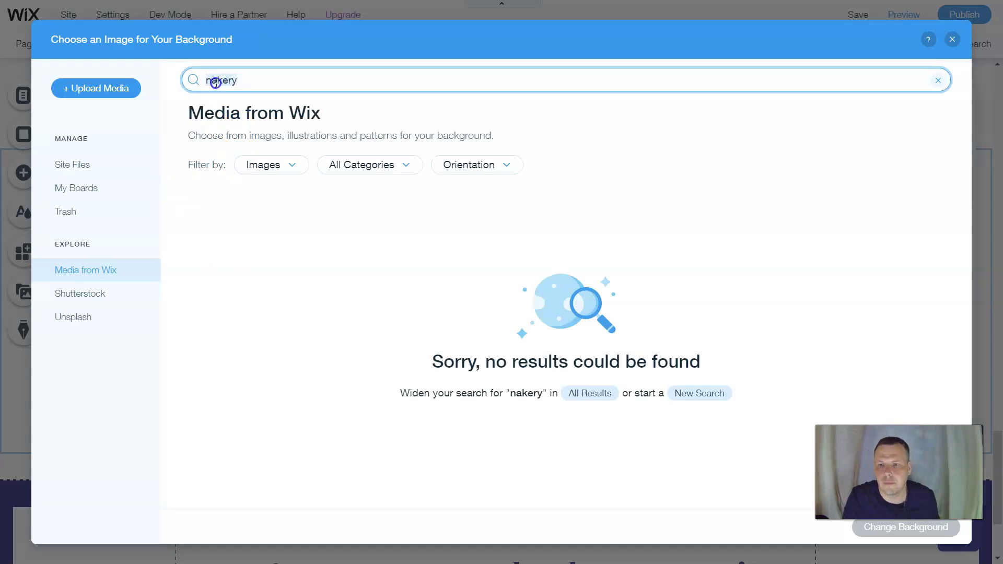
key(BackSpace)
text(b)
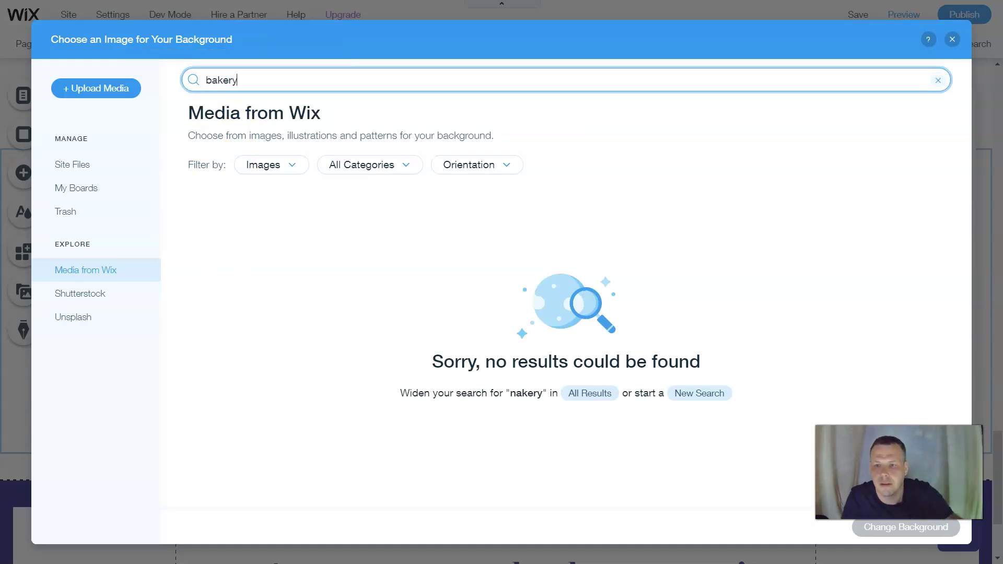
text(akery)
key(Return)
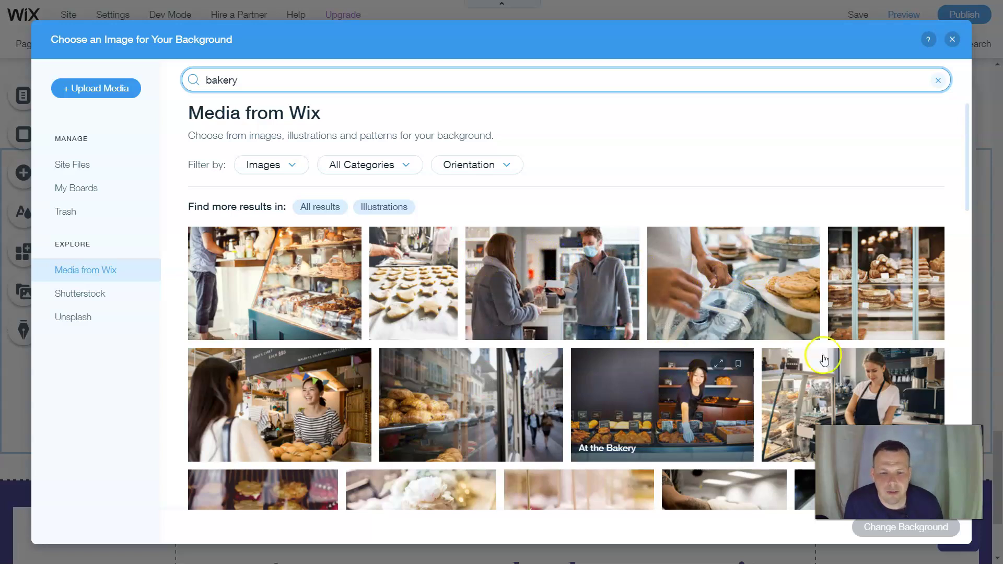
- Choose the Fresh Bread image and apply it as the second team column's background
scroll(723, 293, down, 5)
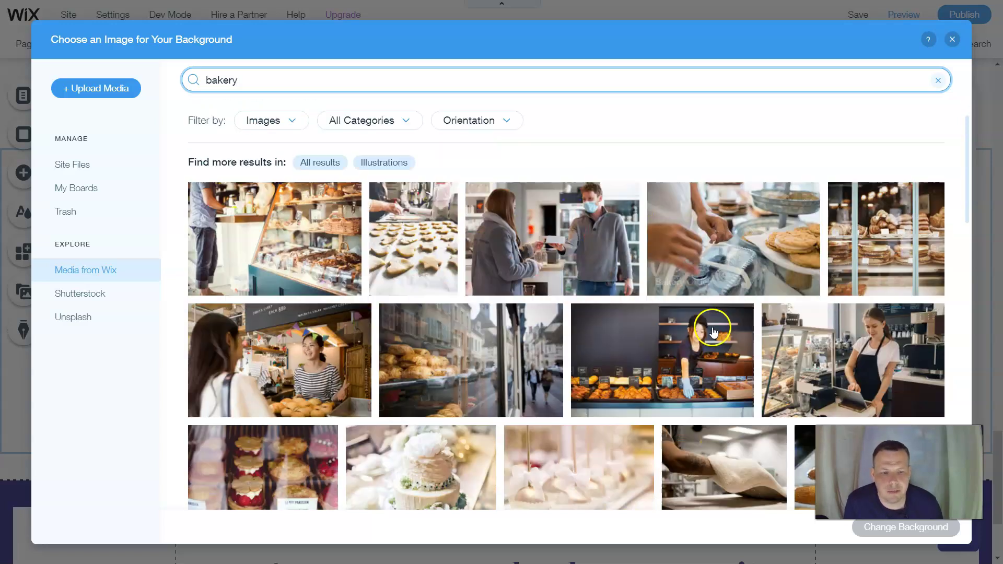
scroll(388, 306, down, 3)
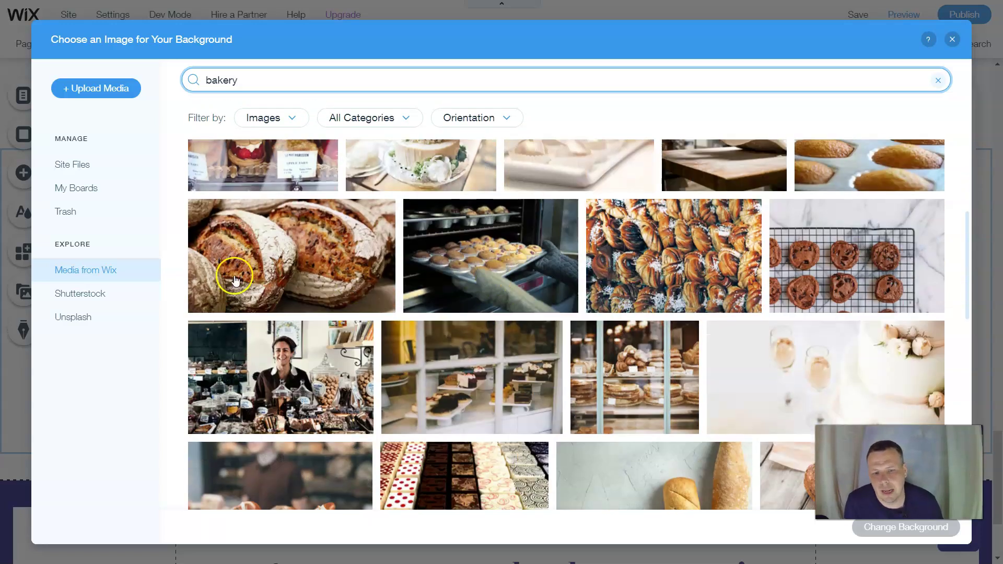
click(326, 261)
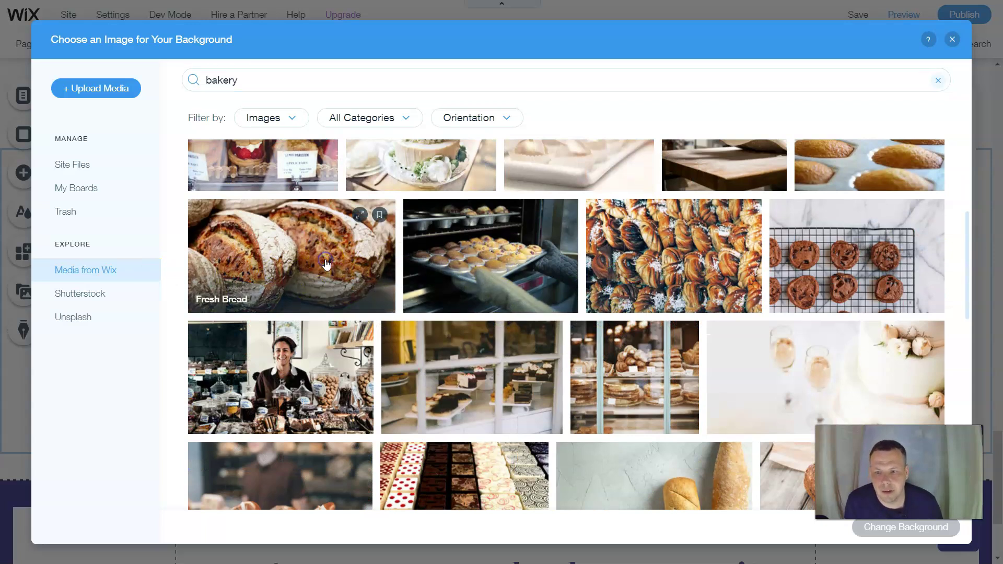
click(872, 537)
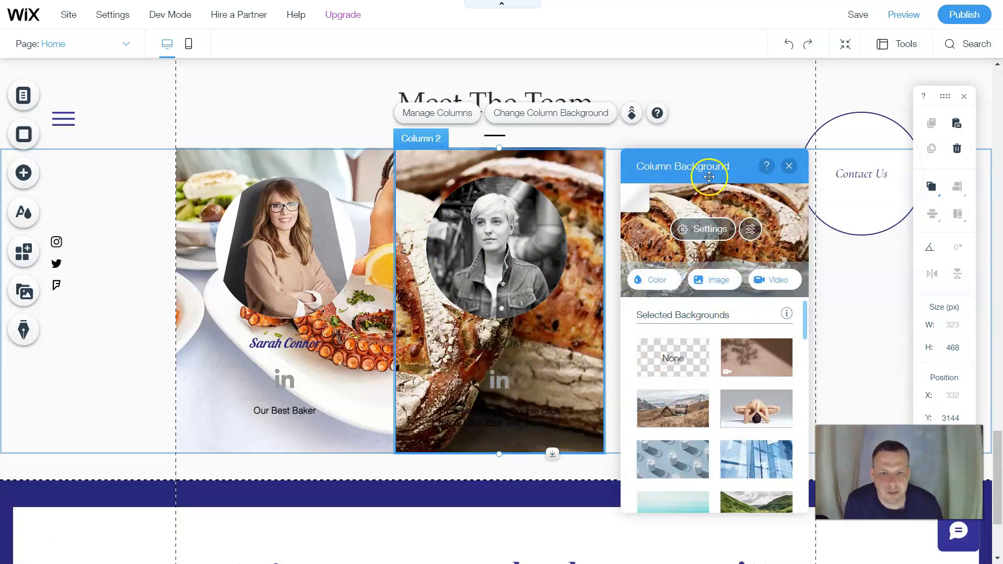
- Replace the name text in the second team column with the team member's full name
click(508, 348)
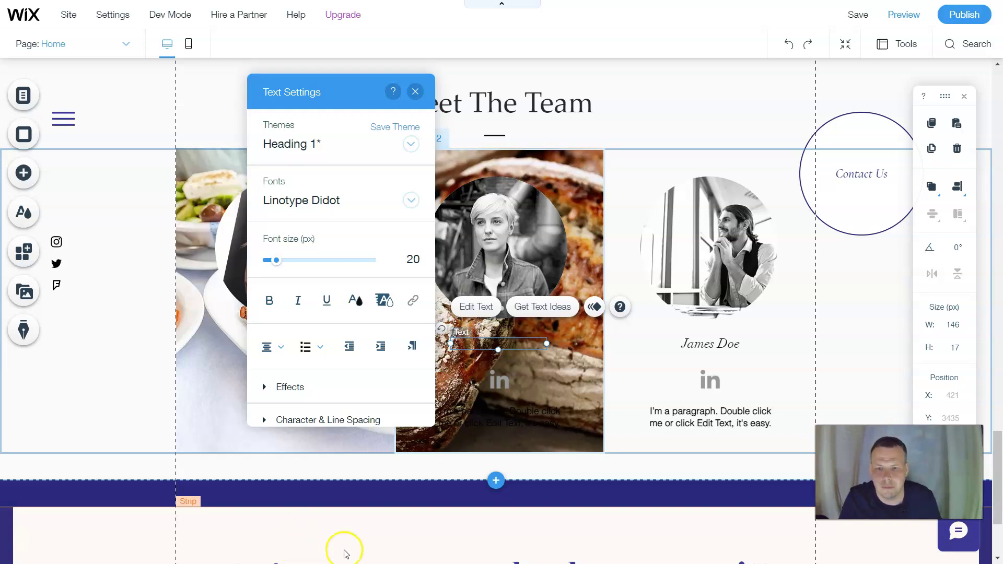
click(416, 92)
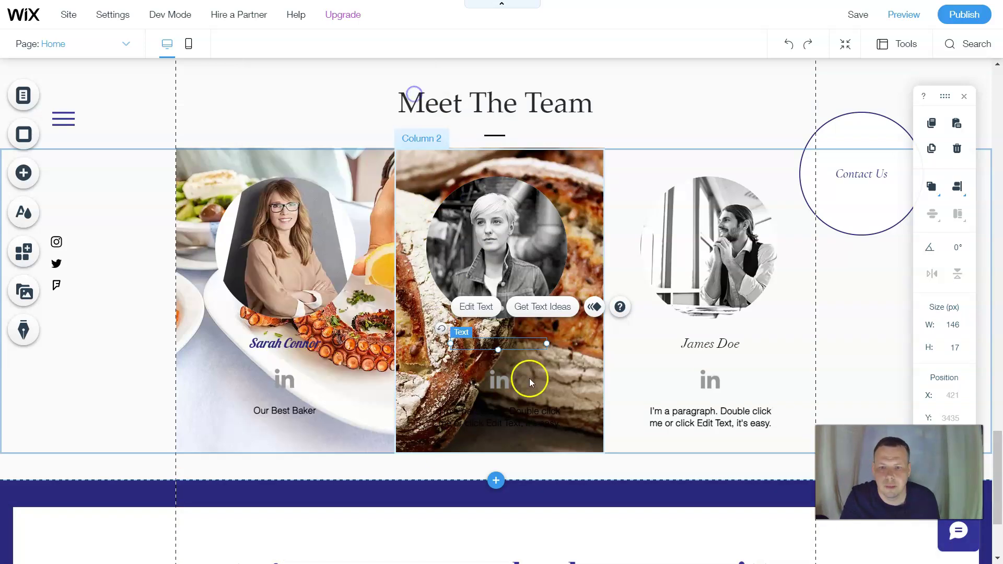
double_click(540, 345)
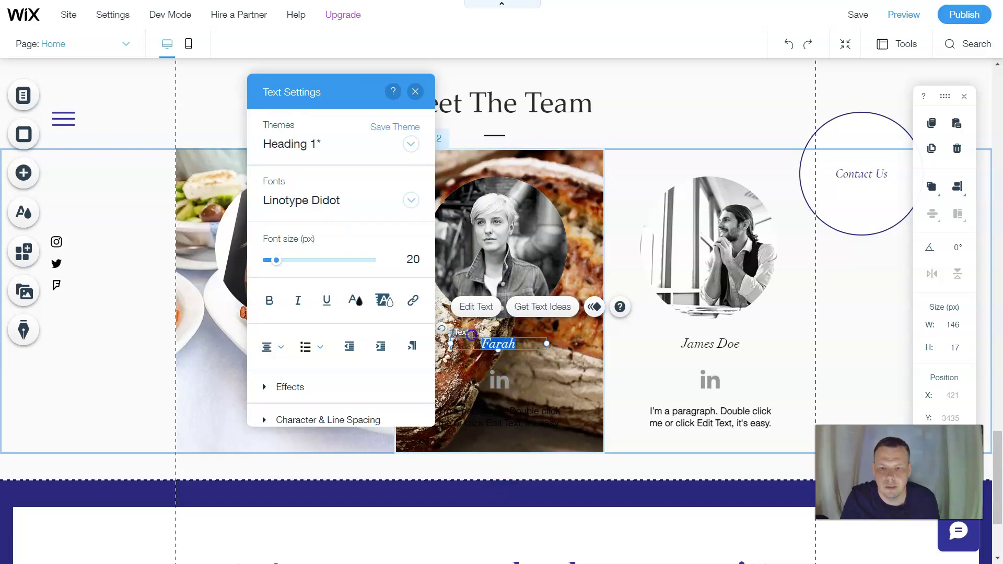
key(BackSpace)
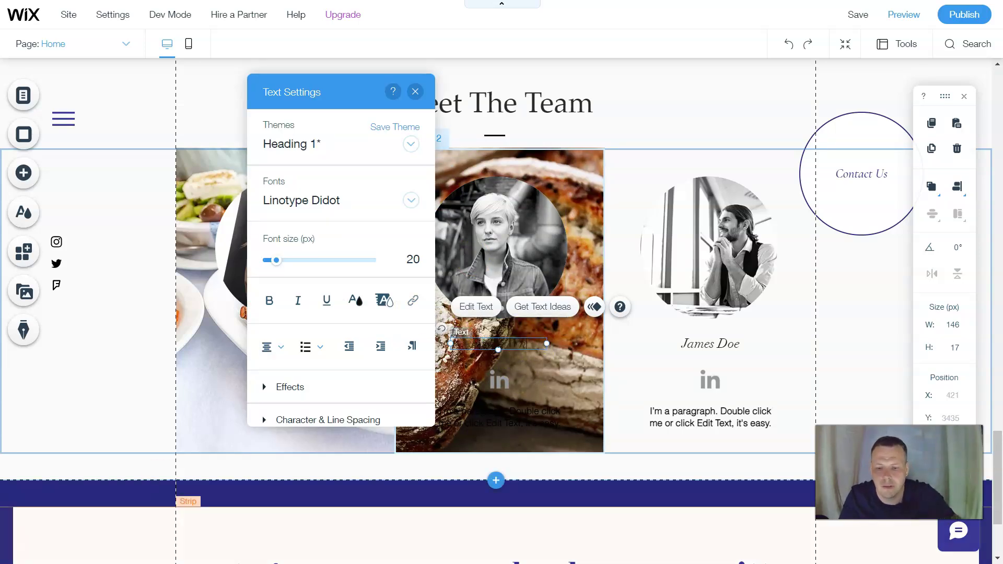
text(Farah Whitset)
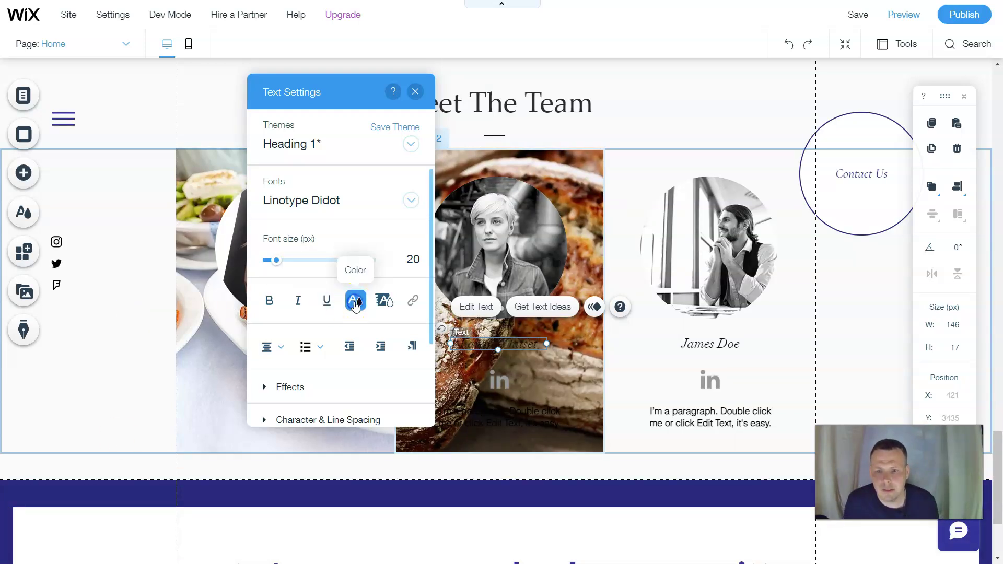
- Colour the whole name text of the second team member white (#FFFFFF)
click(355, 302)
click(280, 191)
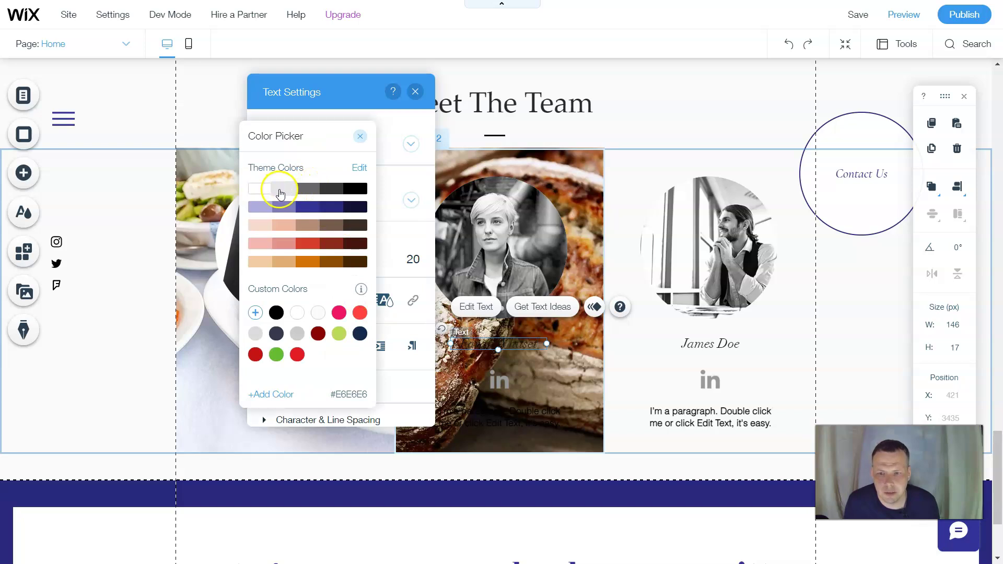
click(259, 189)
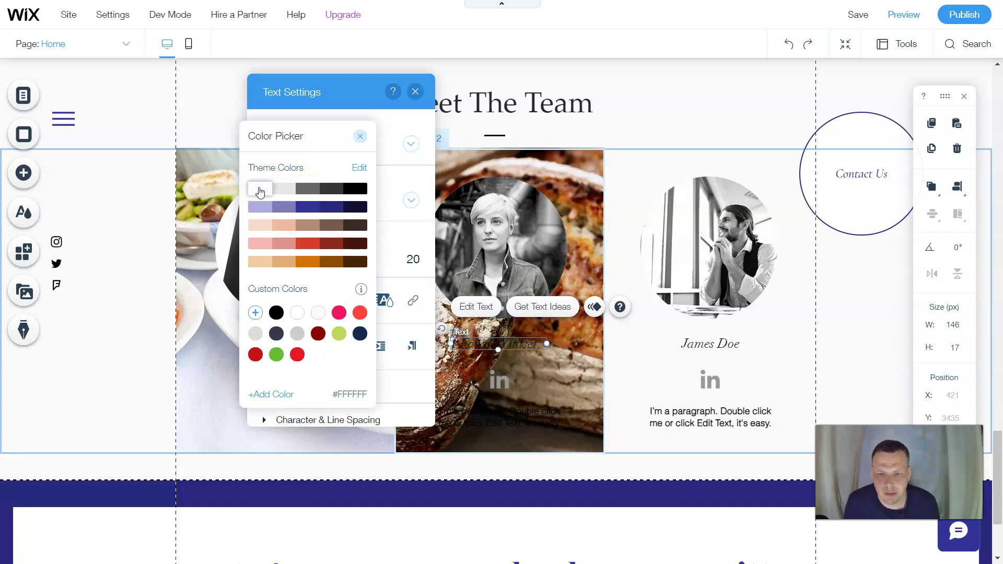
click(259, 189)
drag(540, 344, 403, 336)
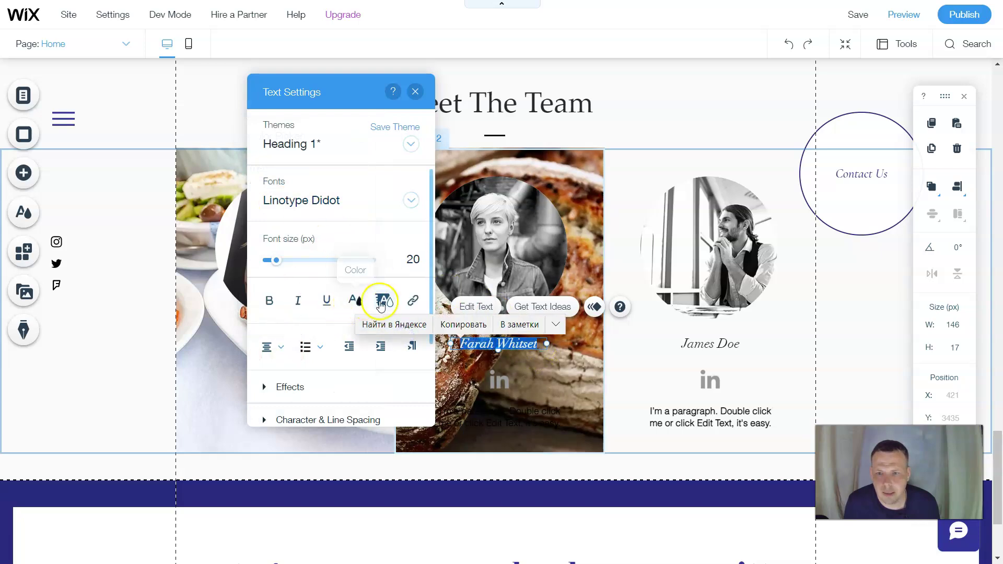
click(355, 301)
click(259, 194)
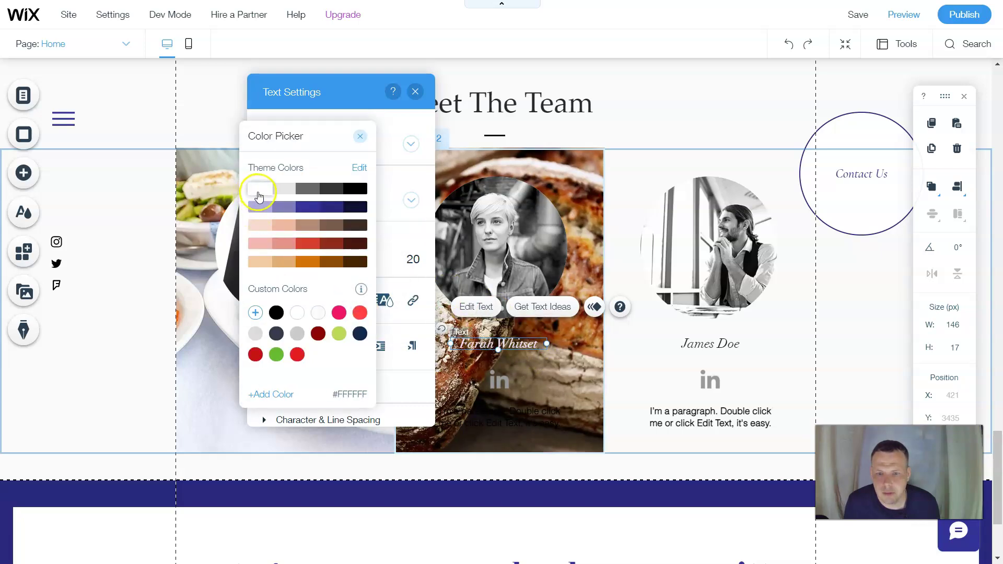
click(359, 137)
- Make the second team member's name bold and italic
click(271, 300)
click(298, 301)
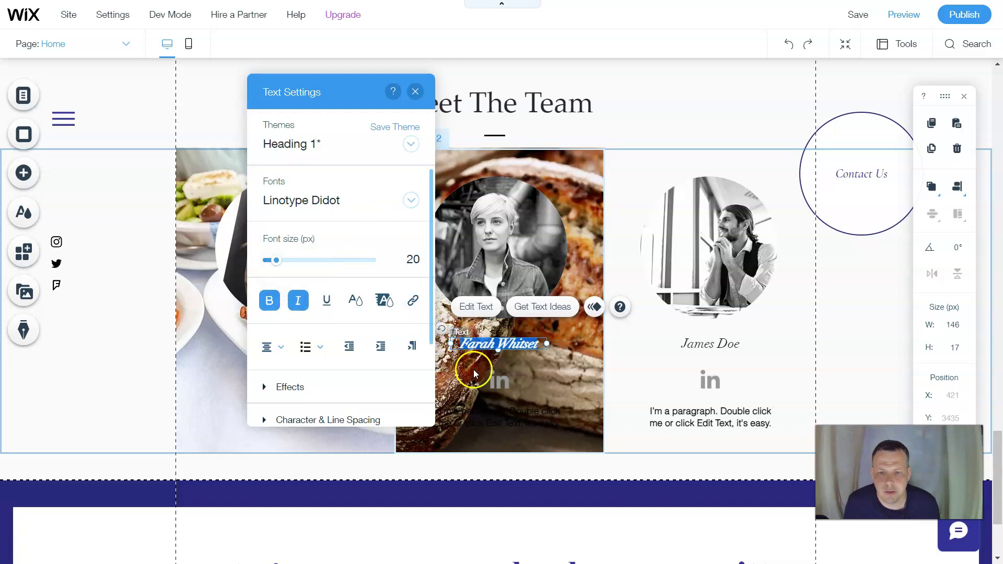
click(531, 391)
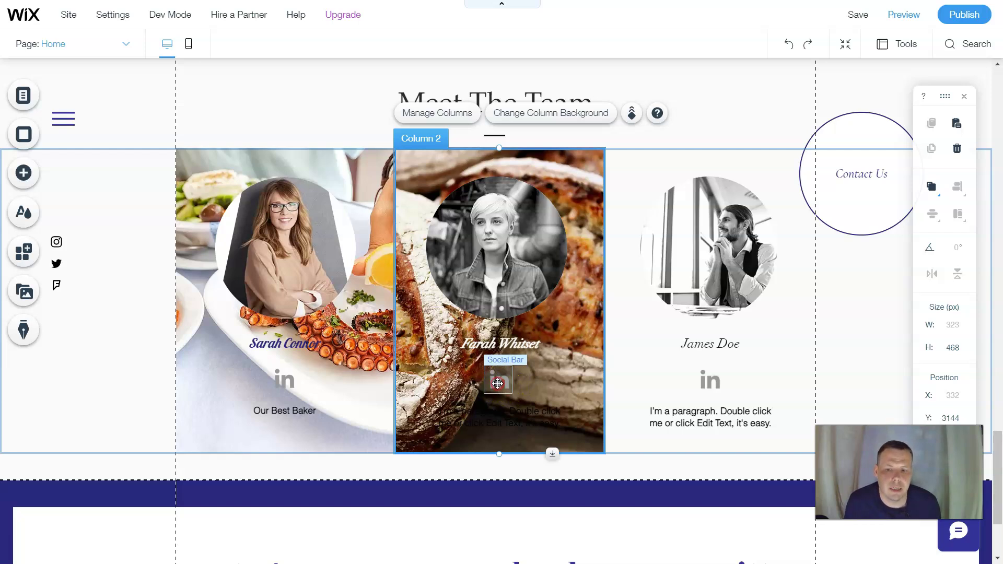
- Replace the LinkedIn icon in the second team column with a social bar of black circular icons
right_click(499, 385)
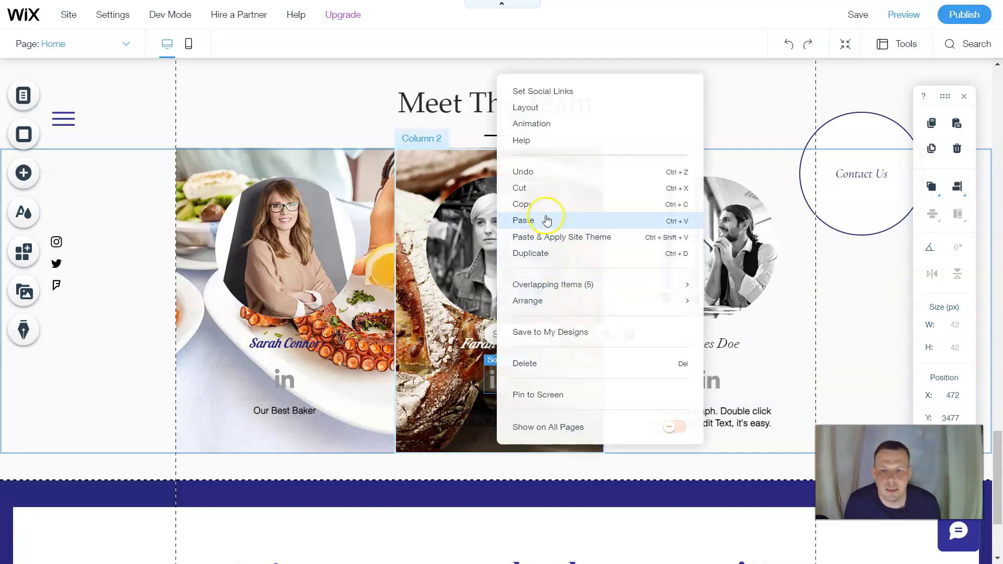
click(533, 364)
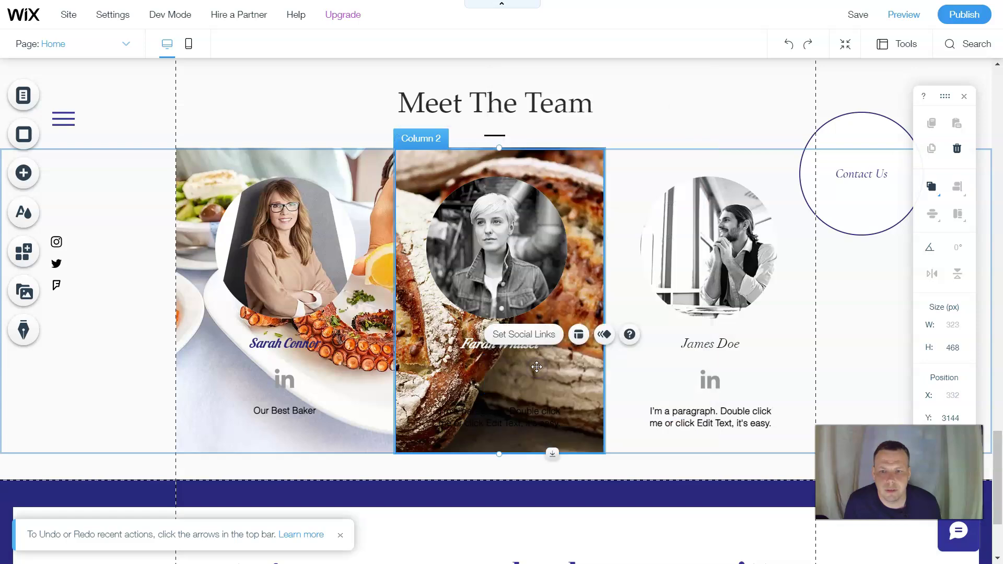
click(31, 174)
click(263, 215)
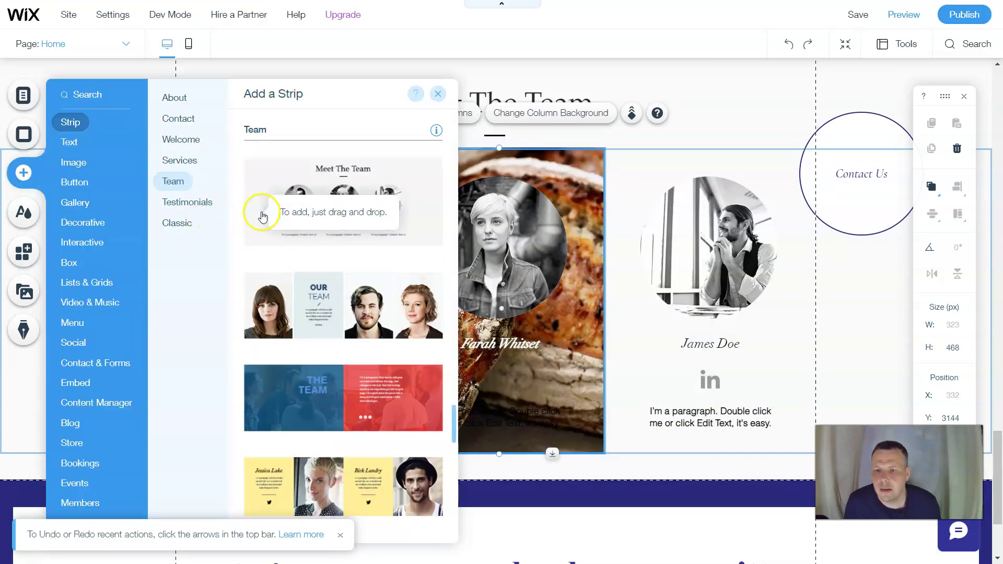
click(89, 280)
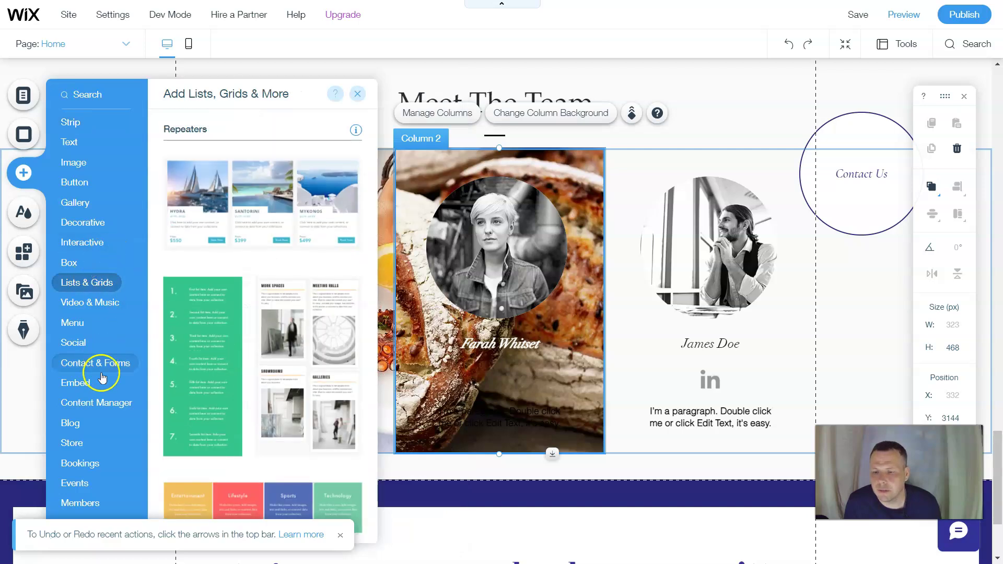
click(74, 347)
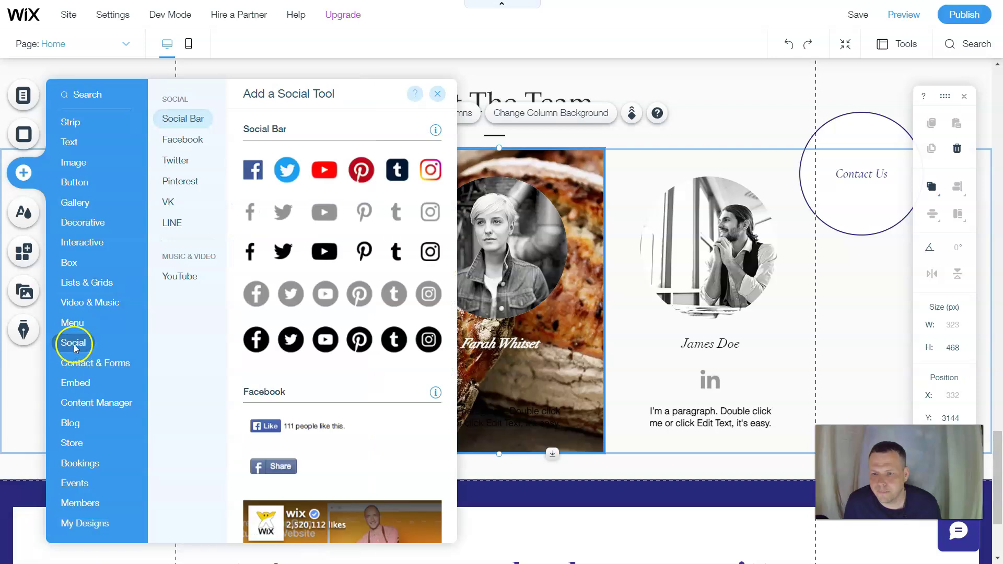
scroll(338, 259, down, 6)
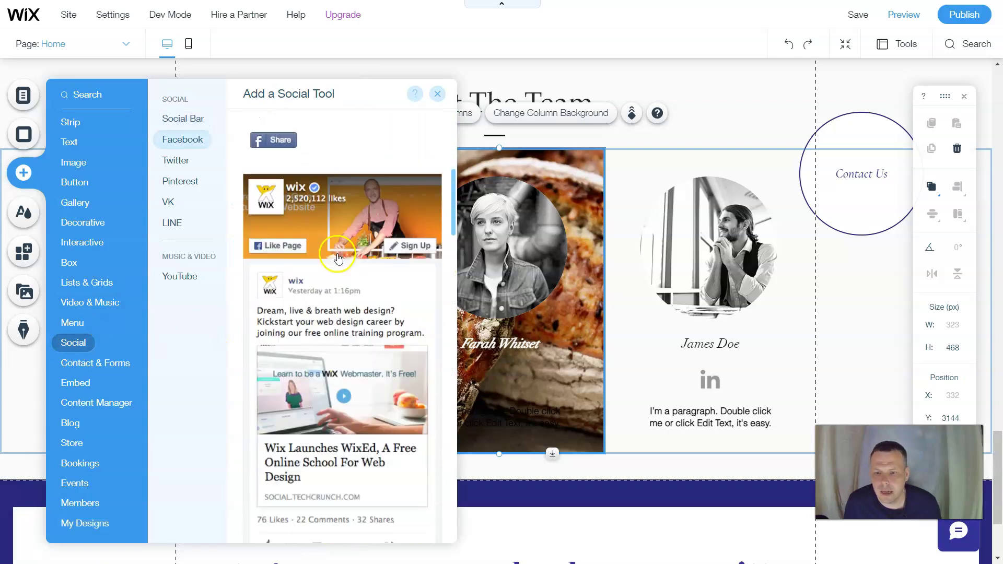
scroll(341, 267, down, 5)
scroll(345, 282, up, 6)
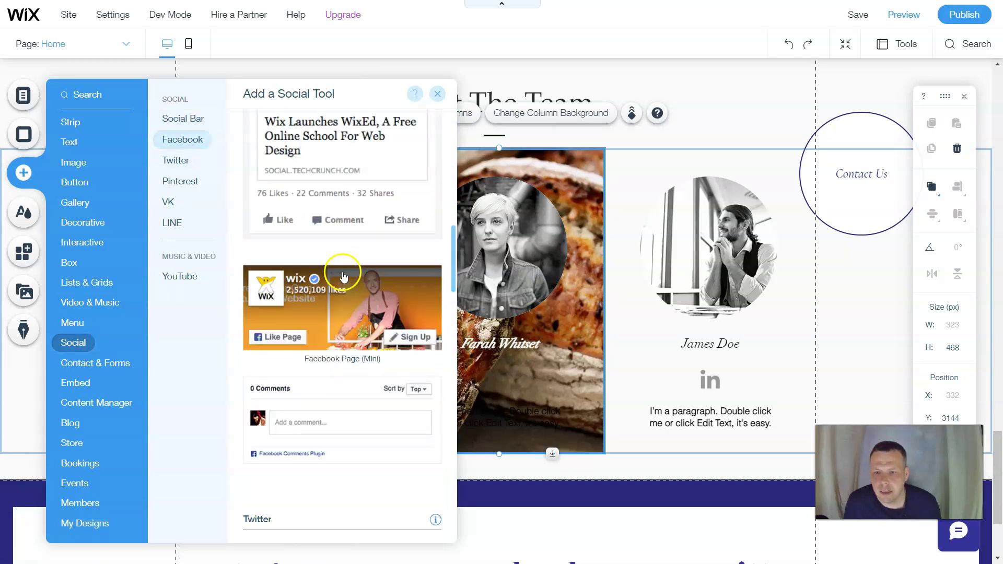
scroll(346, 289, up, 5)
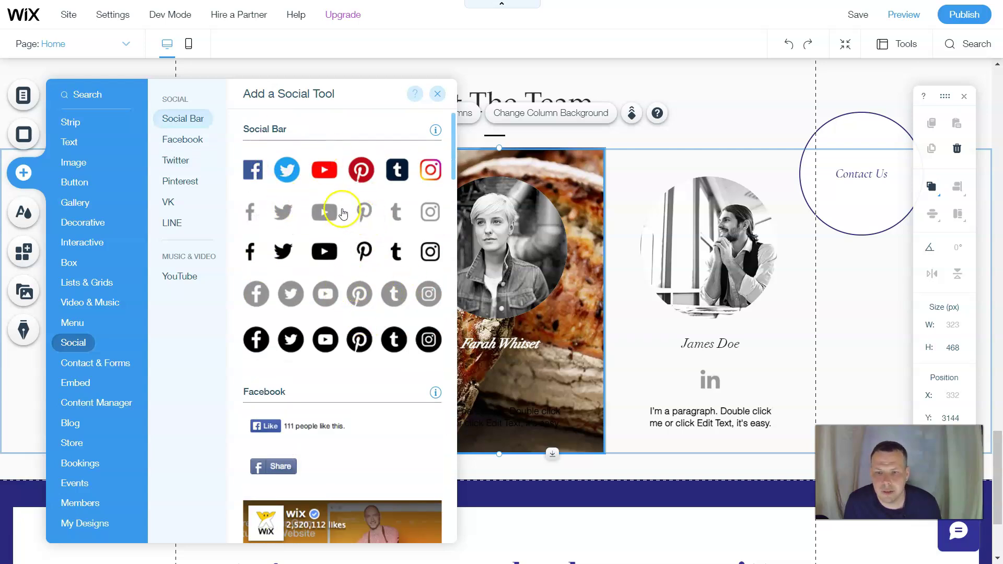
drag(366, 350, 507, 369)
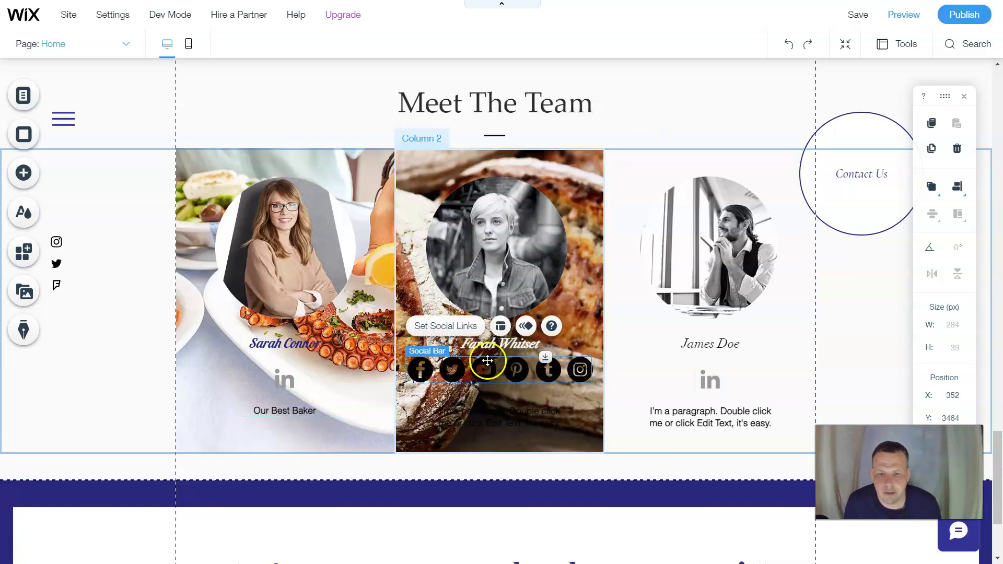
- Remove the Instagram, Twitter, Pinterest and Tumblr icons from the new social bar and centre it under the team member's name
click(470, 329)
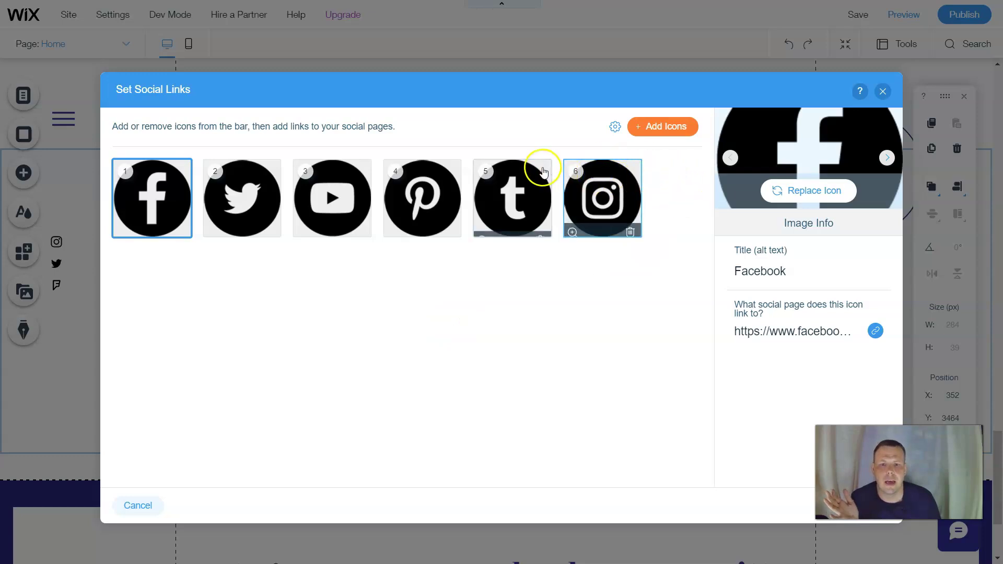
click(632, 227)
click(270, 226)
click(360, 229)
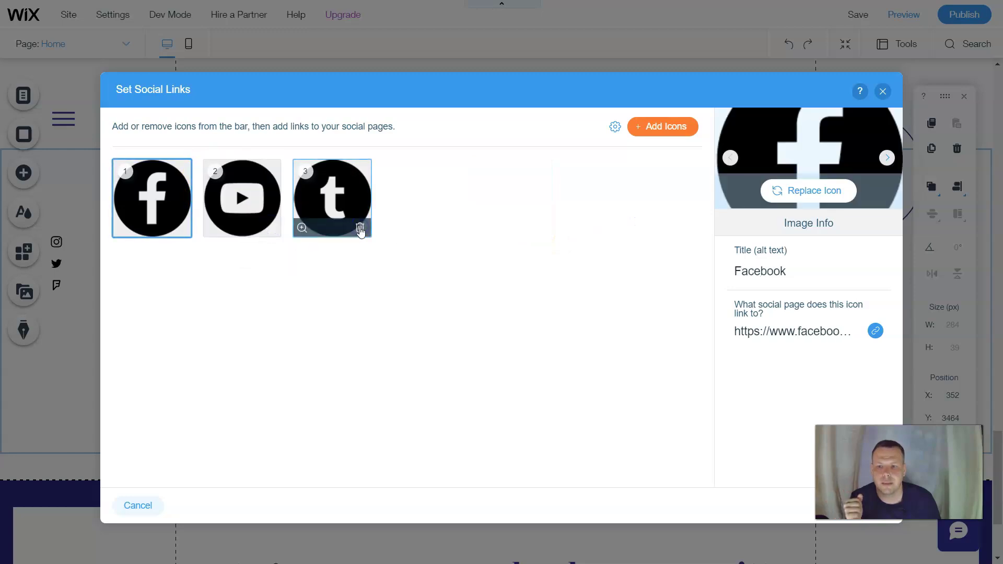
click(360, 228)
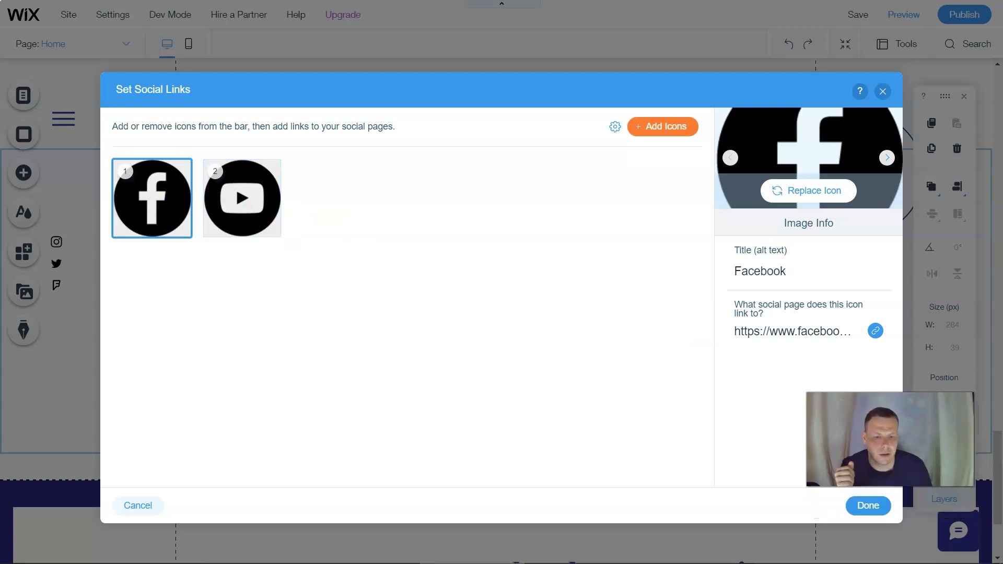
click(869, 506)
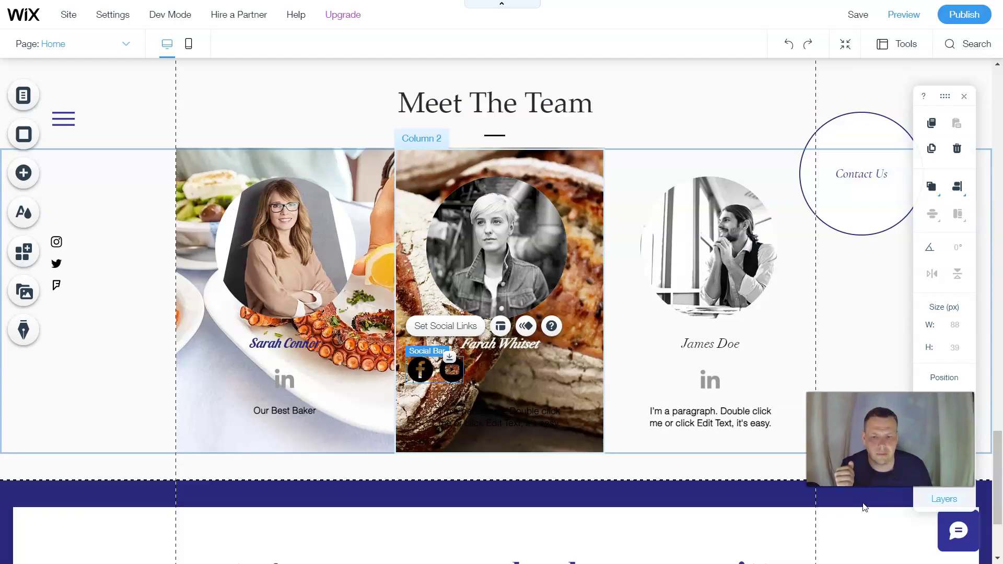
drag(437, 375, 486, 404)
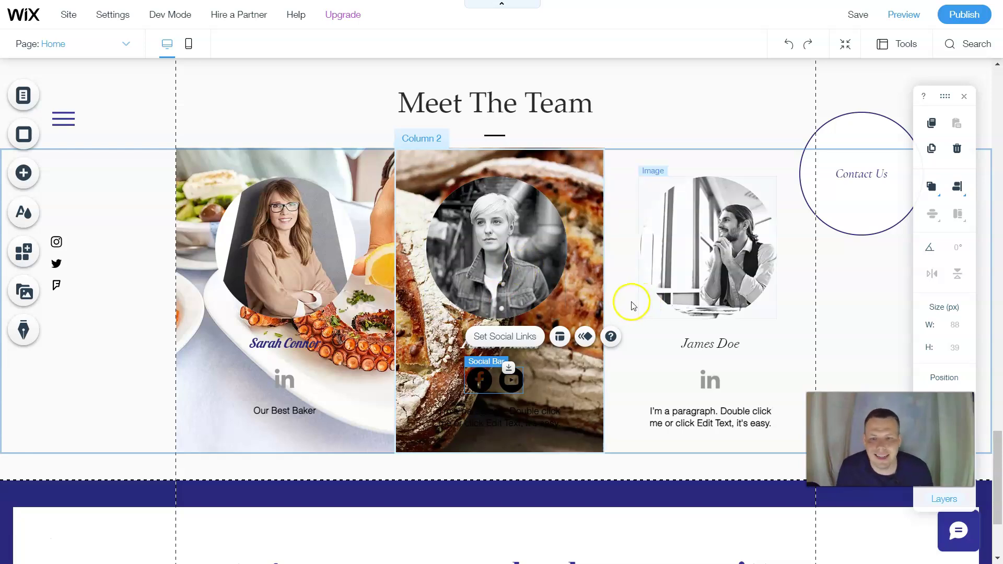
click(516, 243)
scroll(514, 249, down, 1)
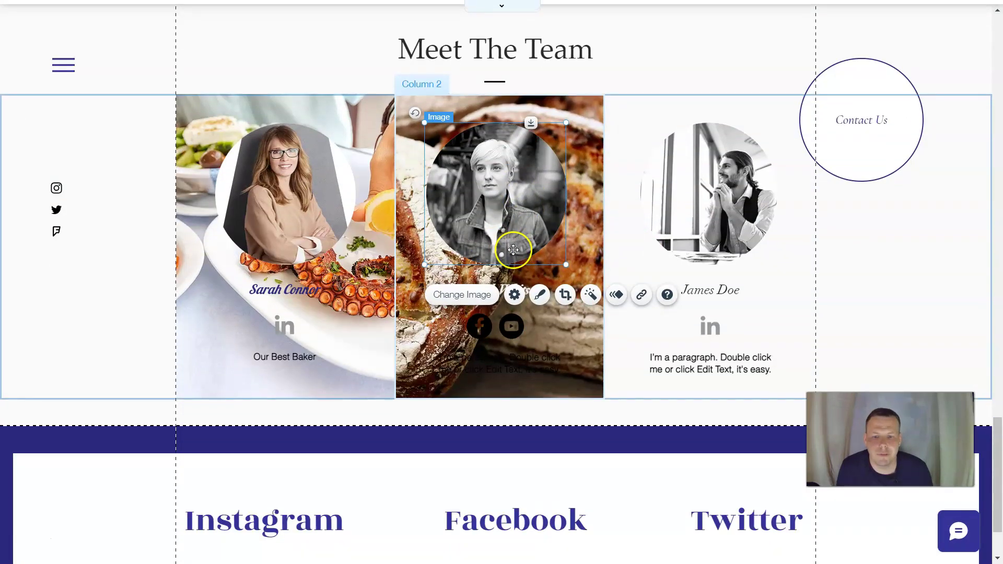
double_click(486, 227)
scroll(502, 246, up, 3)
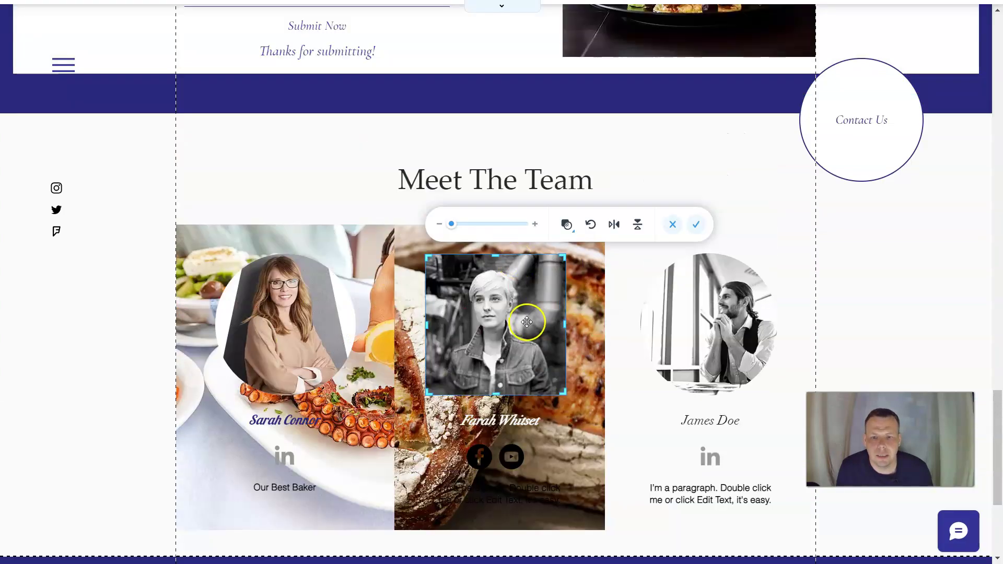
click(575, 406)
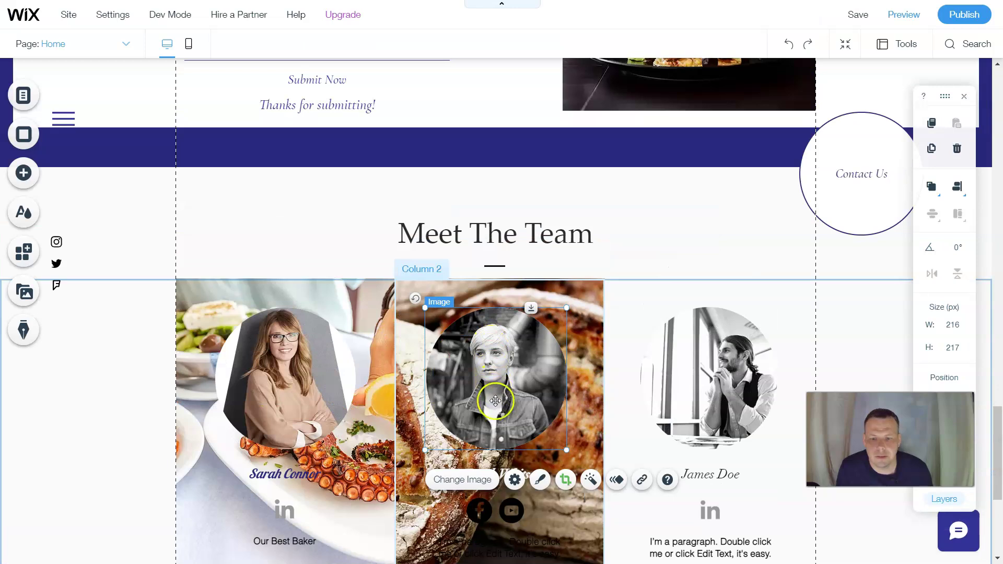
- Start replacing the second team member's portrait and search Media from Wix for "team member"
click(470, 481)
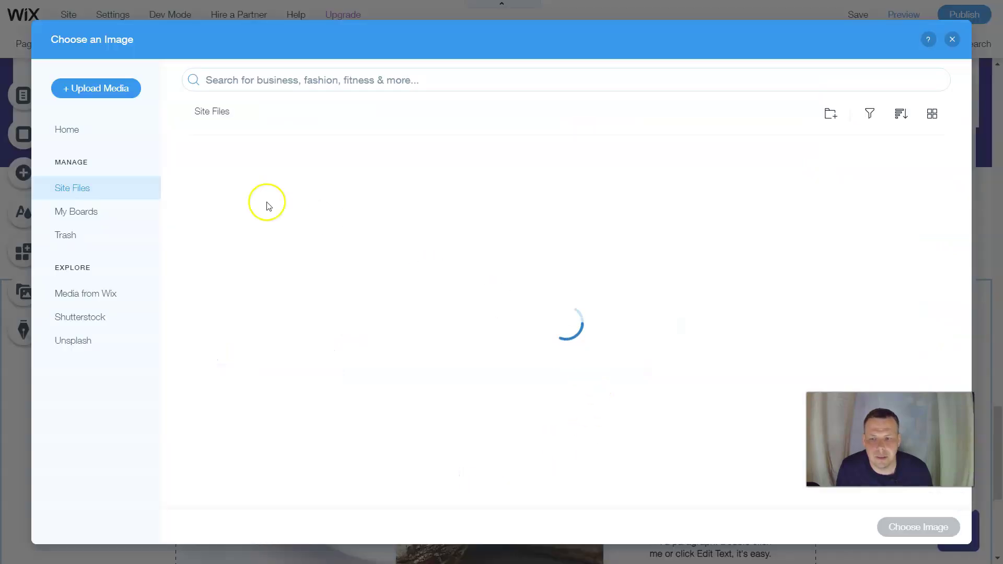
click(247, 81)
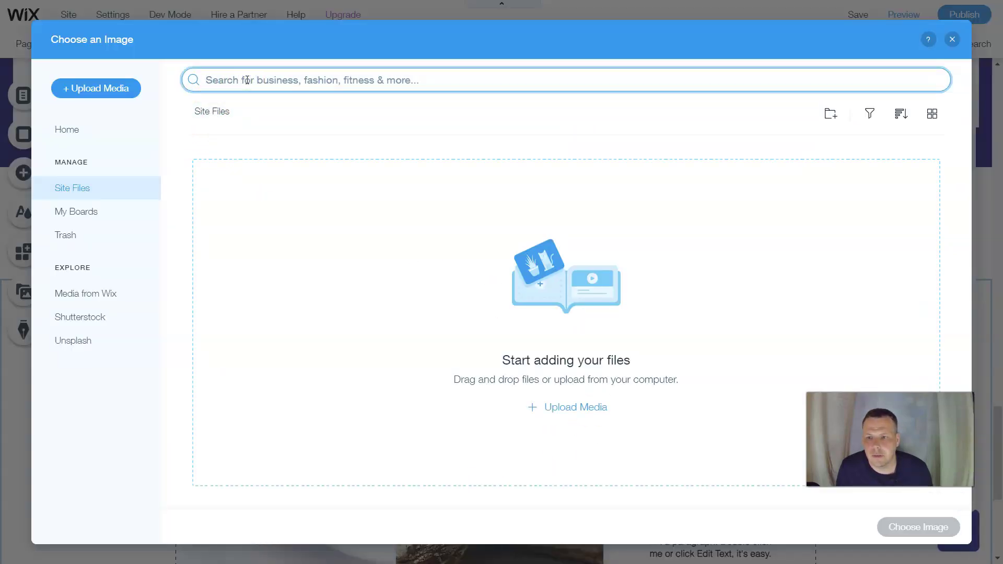
click(71, 301)
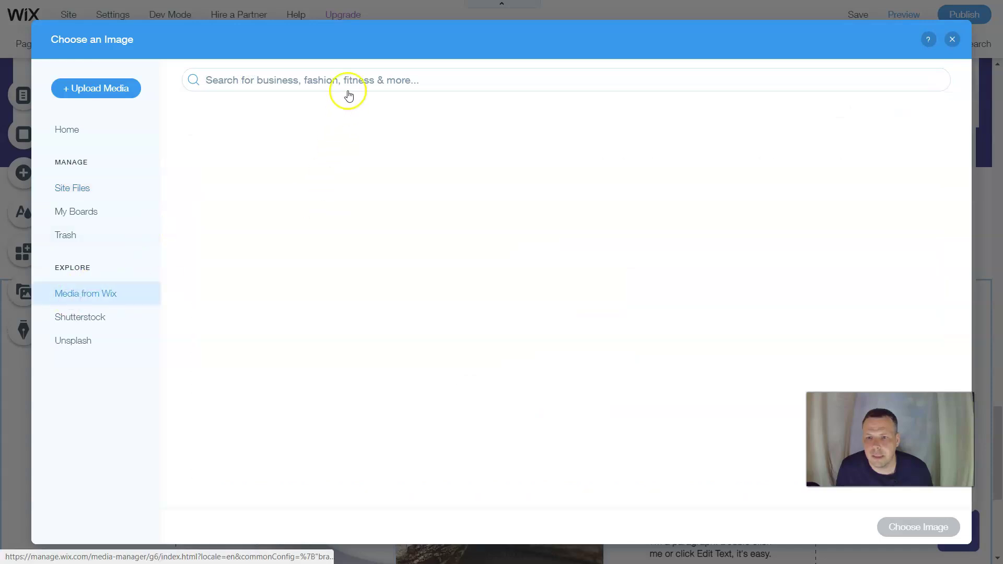
click(355, 73)
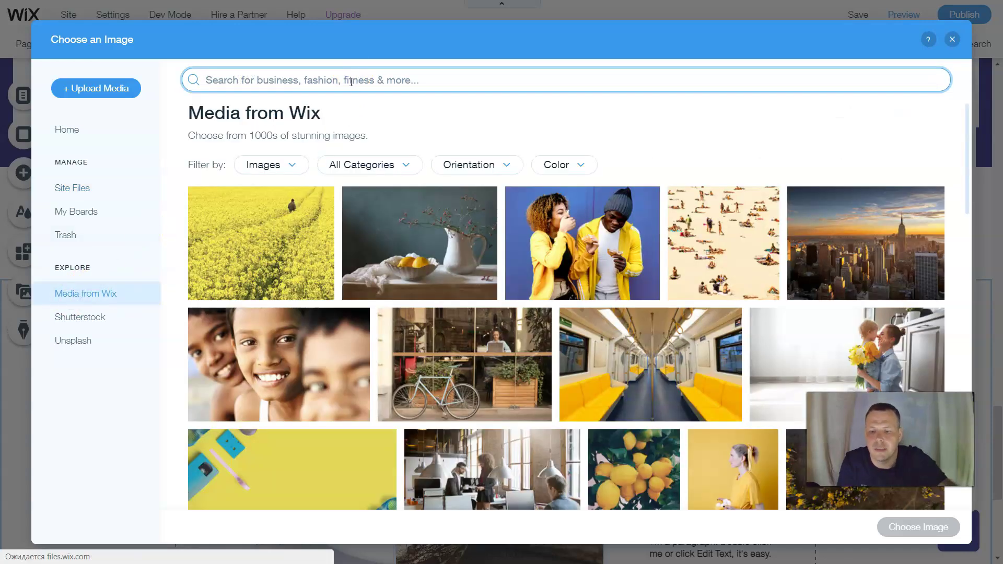
text(t)
key(BackSpace)
text(team m)
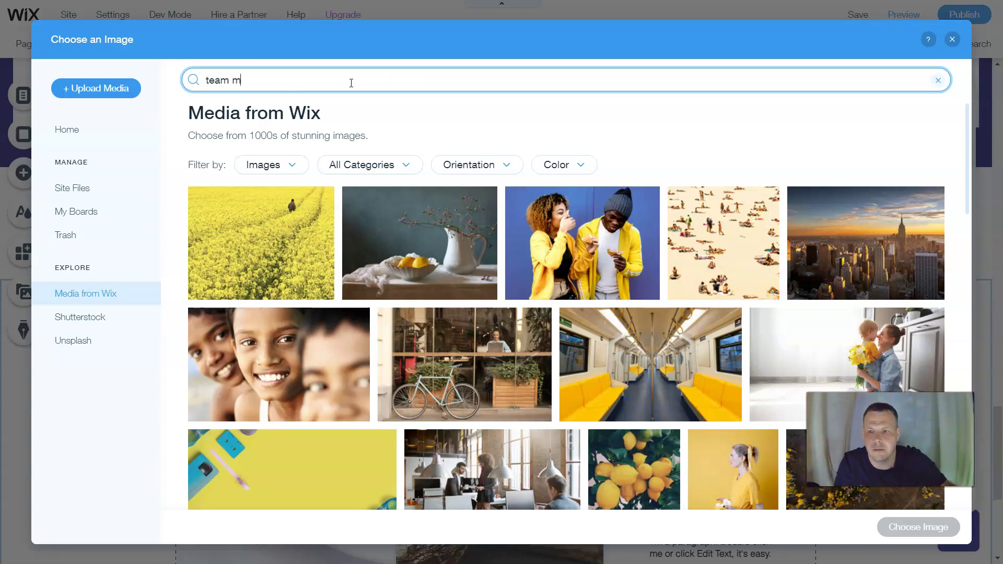
text(ember)
click(345, 88)
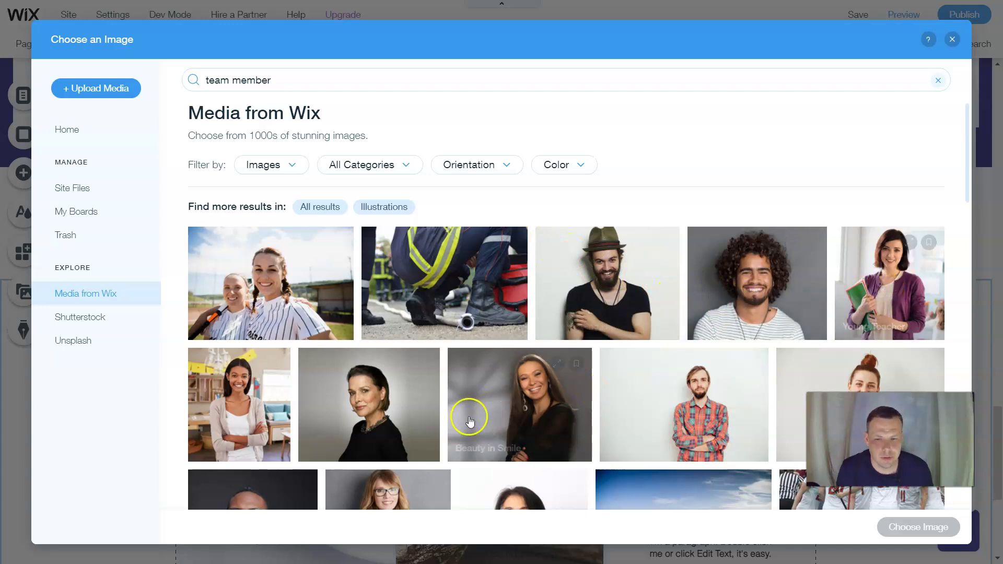
- Use the "Young Teacher" picture as the second team member's portrait
click(891, 294)
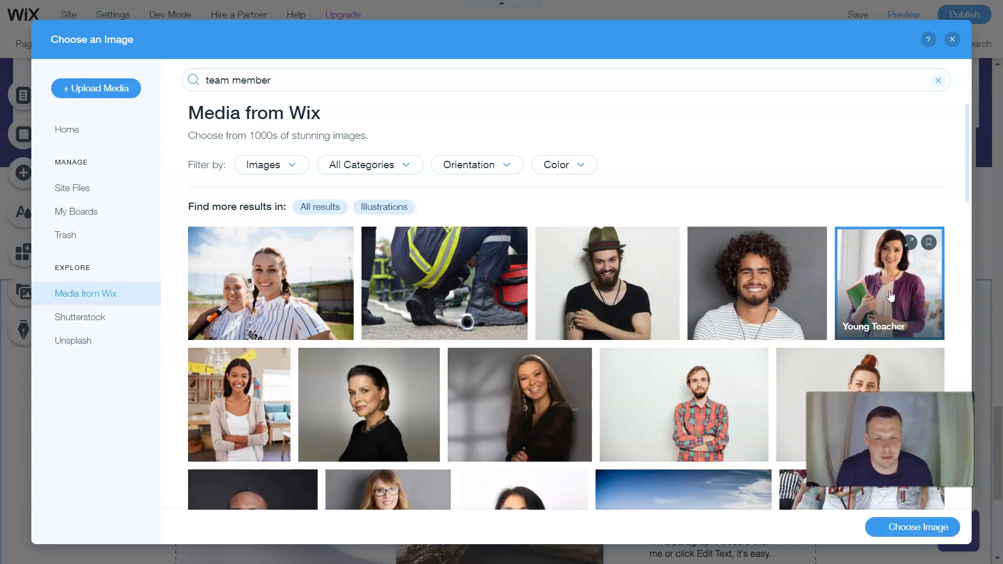
double_click(890, 297)
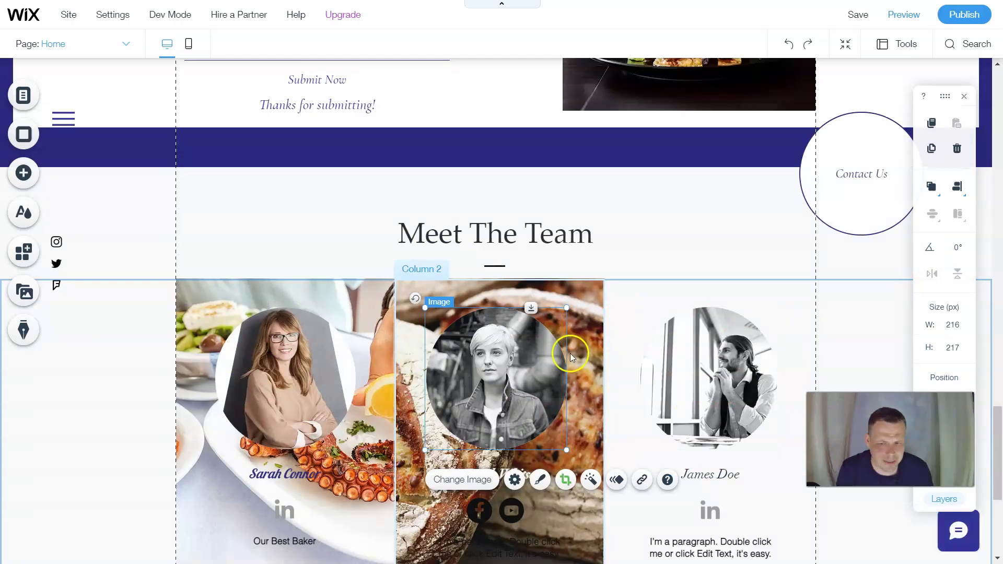
scroll(580, 353, down, 3)
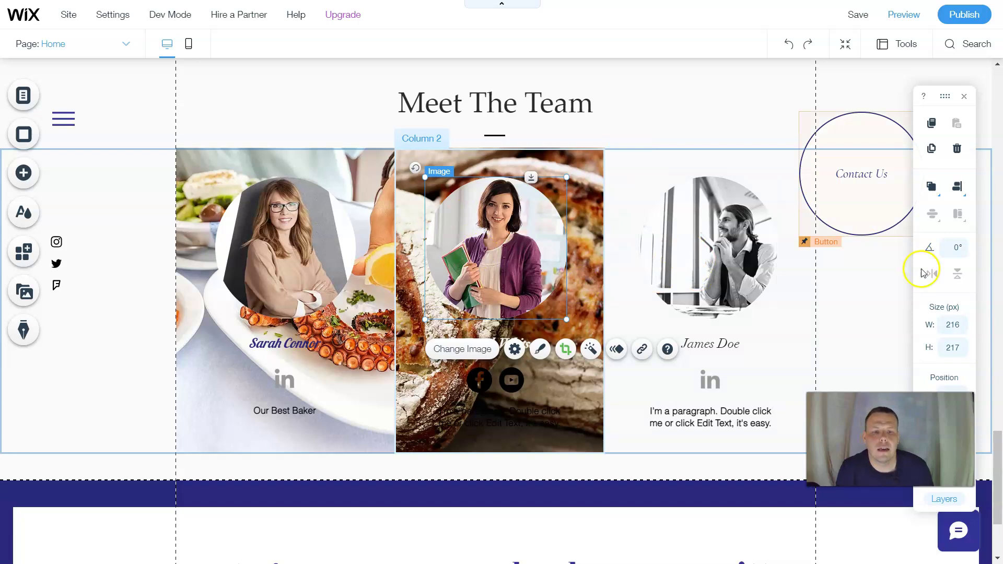
scroll(741, 287, down, 2)
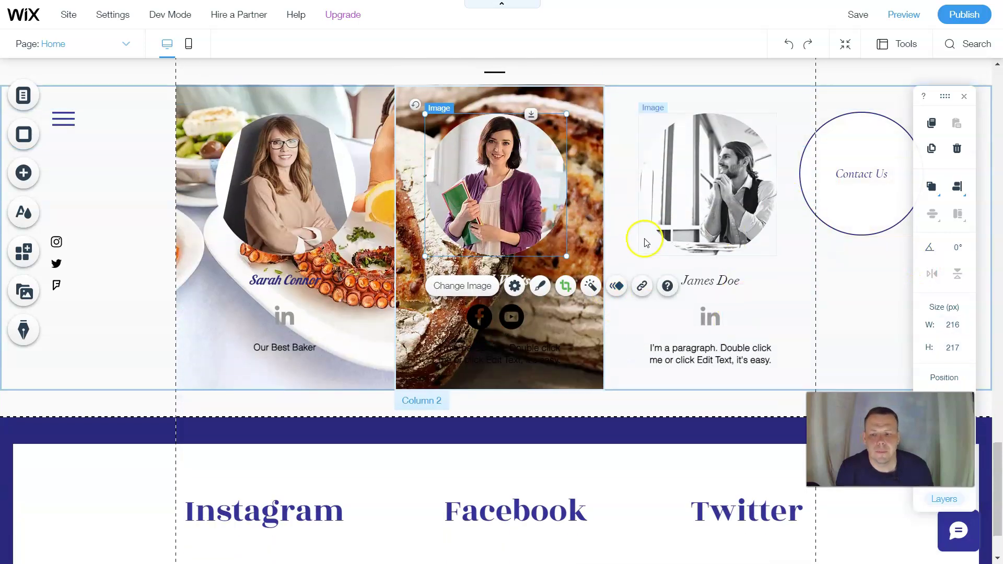
scroll(643, 237, up, 4)
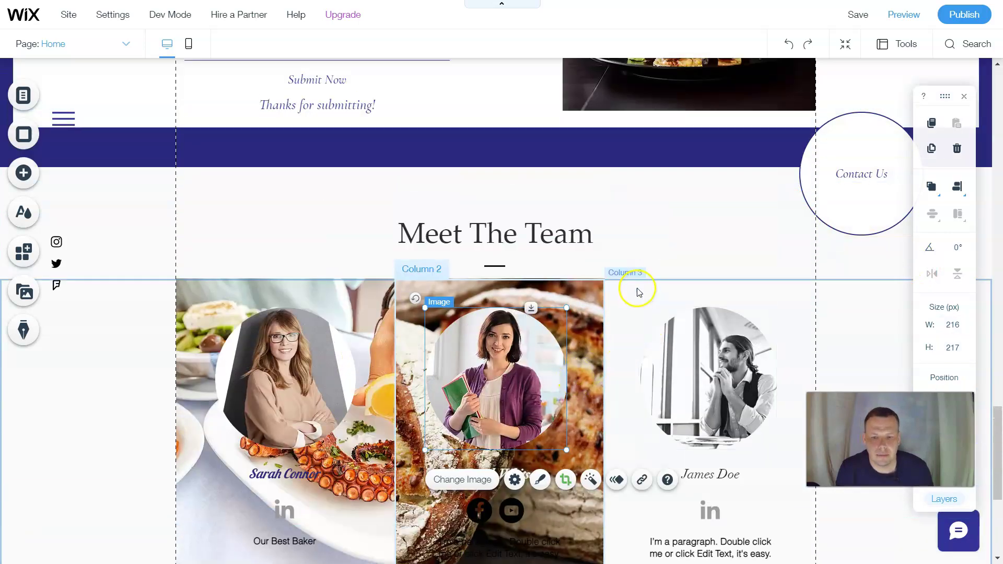
- Change the team section's heading text to "Meet OurTeam"
click(629, 238)
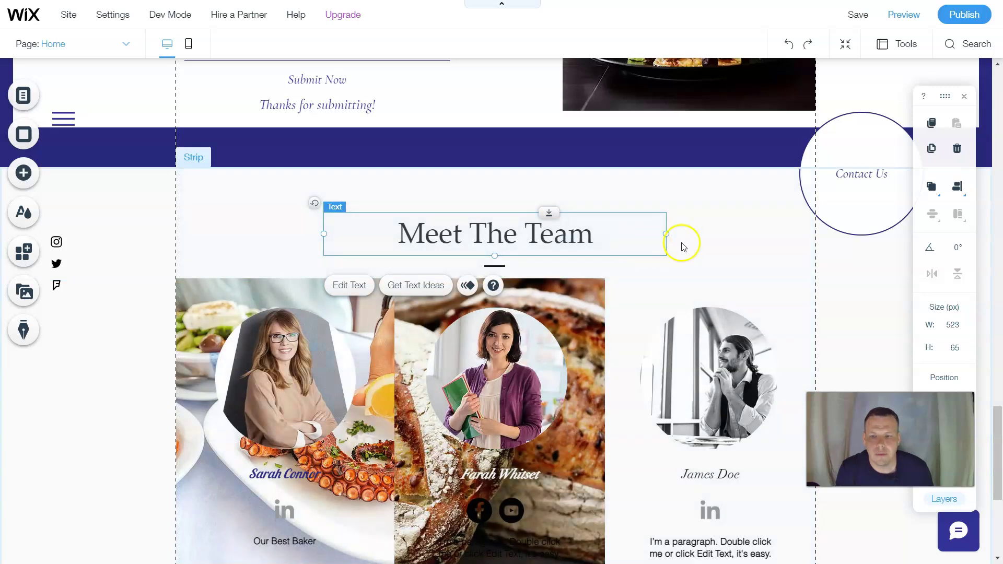
scroll(631, 347, down, 1)
click(628, 361)
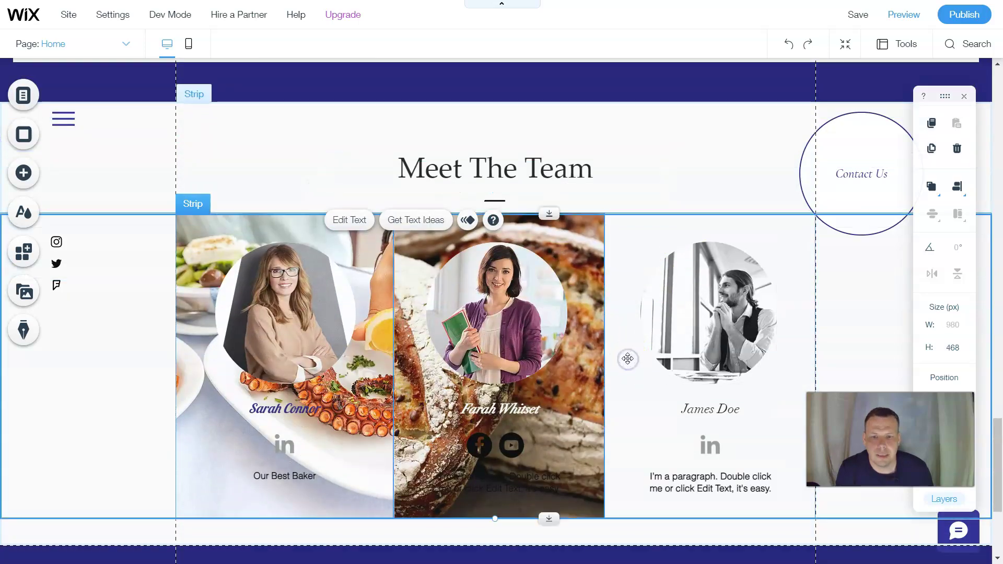
click(578, 170)
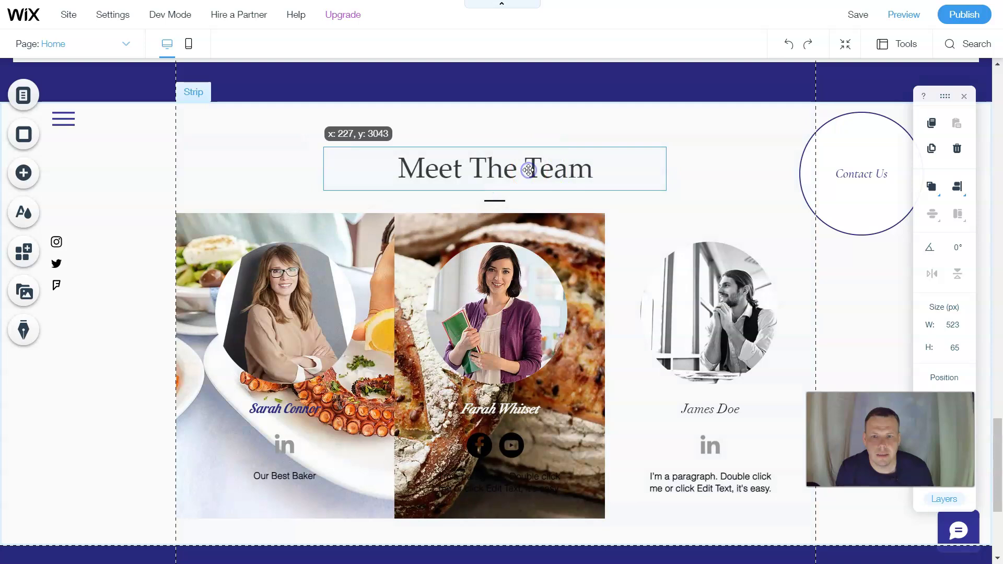
double_click(526, 170)
click(521, 170)
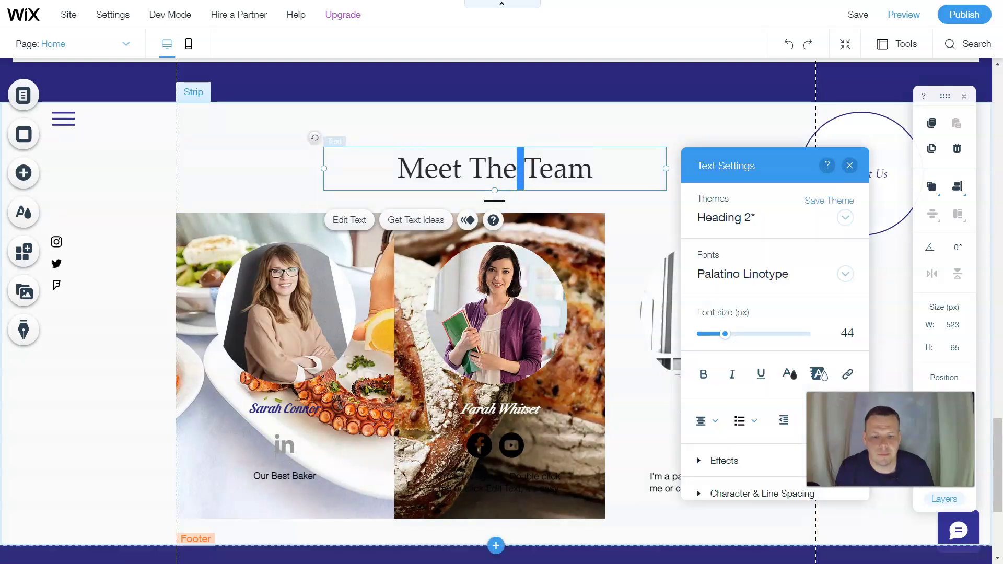
key(BackSpace)
key(BackSpace)
key(BackSpace)
key(BackSpace)
key(BackSpace)
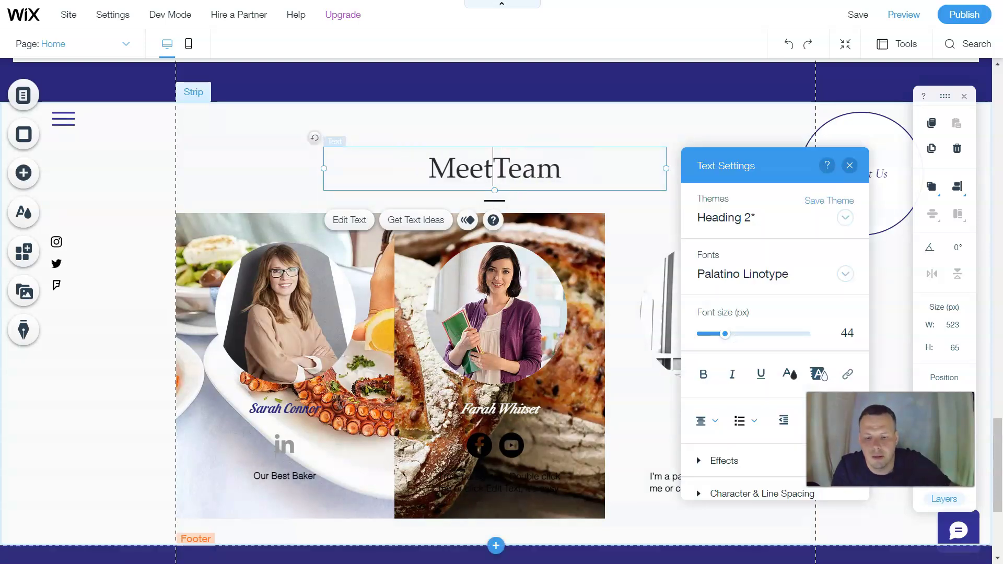
text(Out)
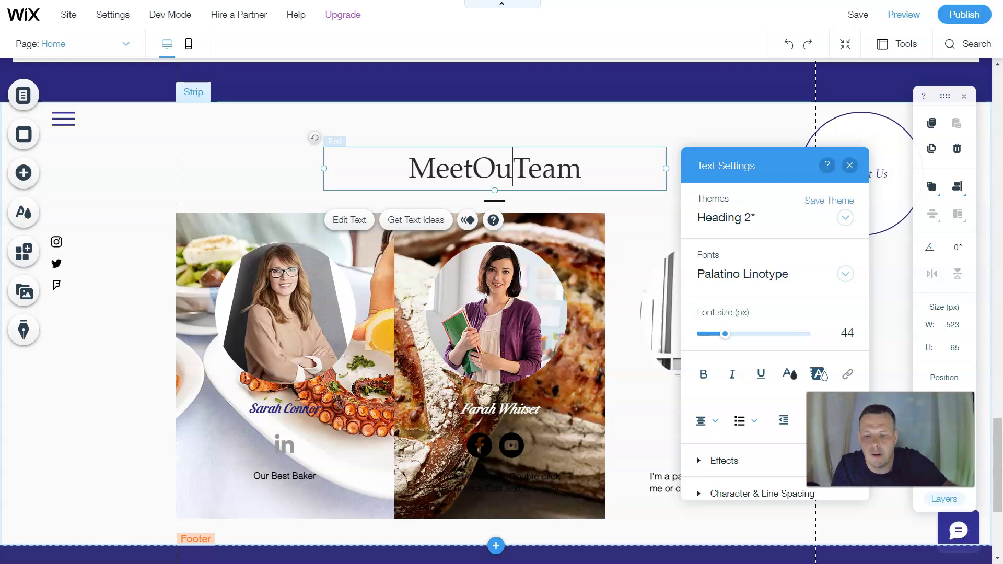
key(BackSpace)
text(r)
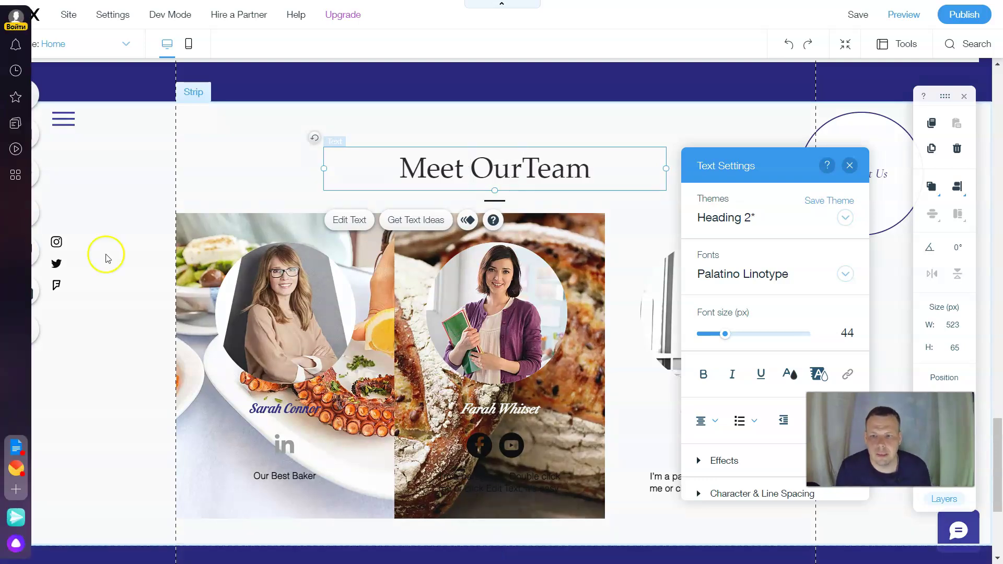
click(251, 174)
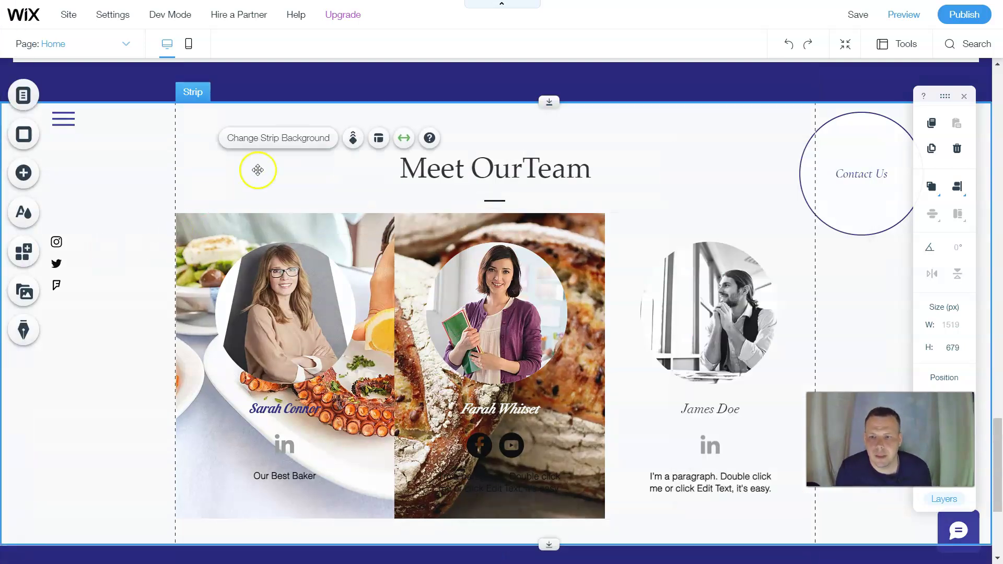
- Examine the column management options for each of the three columns in the team strip
click(633, 437)
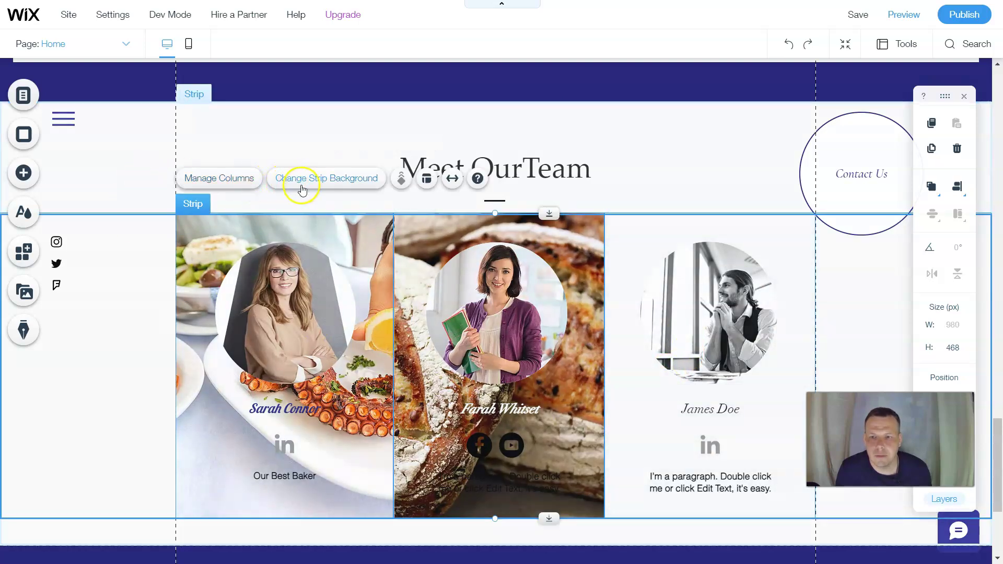
click(224, 177)
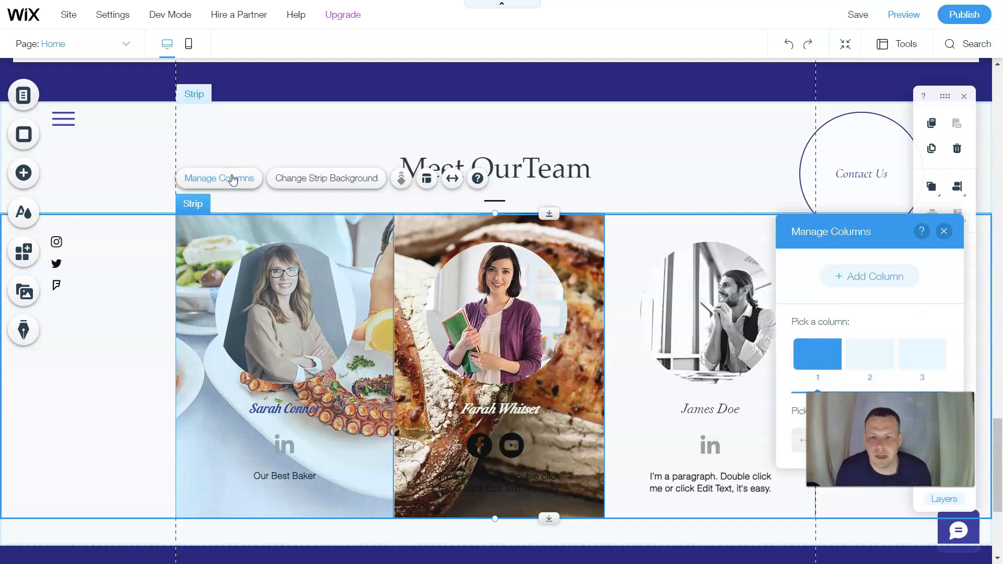
drag(846, 230, 439, 168)
click(462, 293)
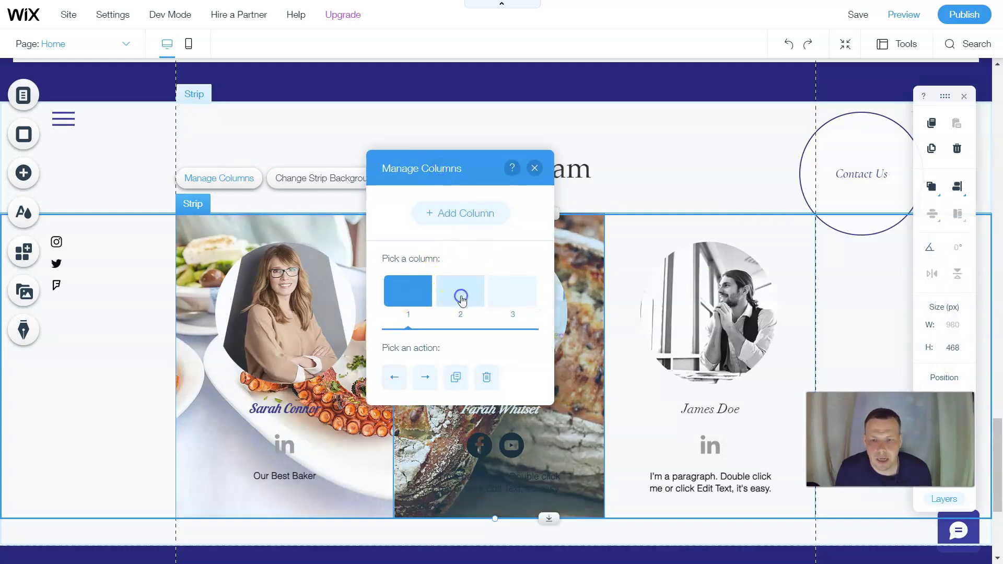
click(516, 299)
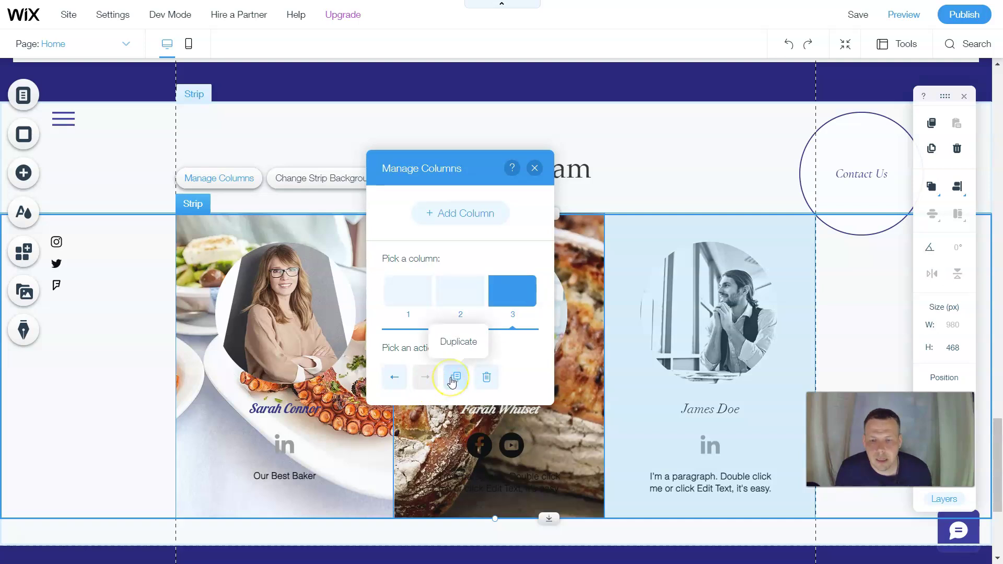
click(489, 378)
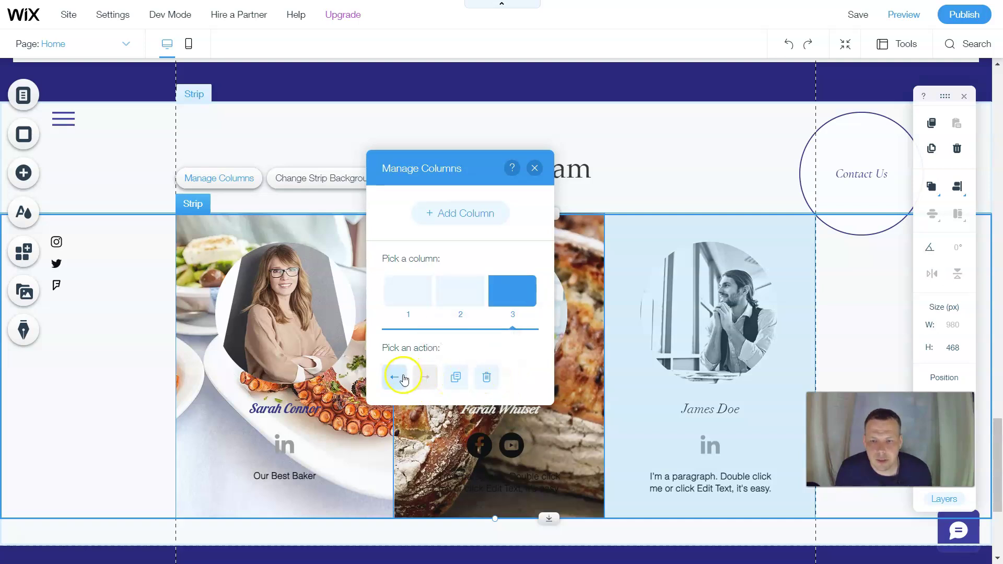
click(534, 168)
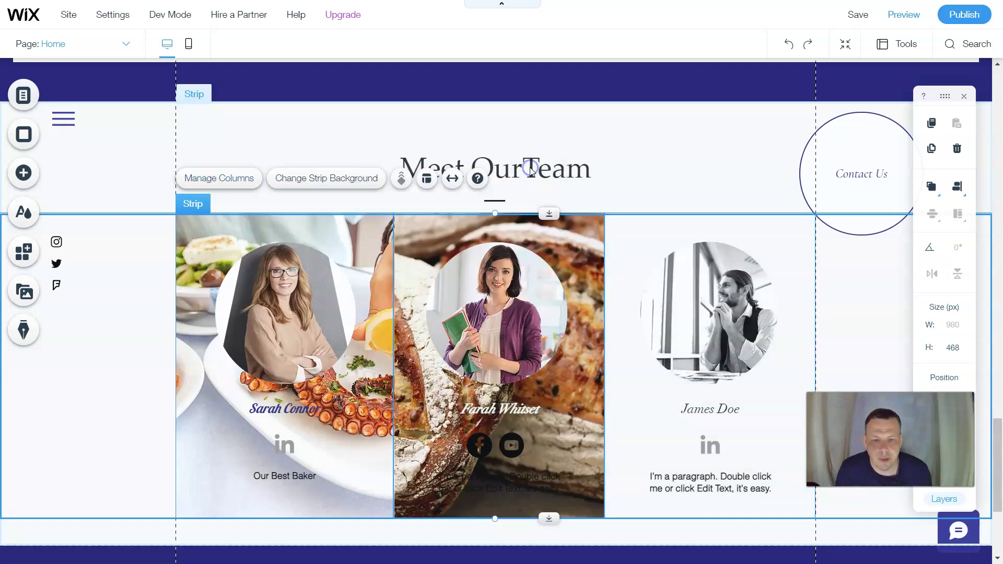
- Set the team strip's column spacing to 43 px and its padding to 46 px
click(426, 181)
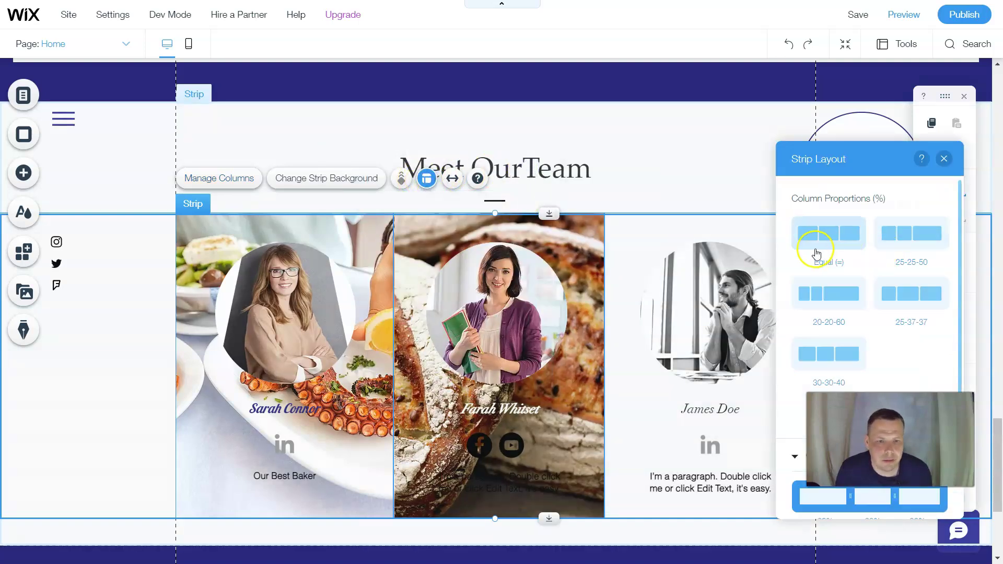
scroll(896, 240, down, 2)
scroll(893, 238, down, 1)
drag(852, 155, 449, 164)
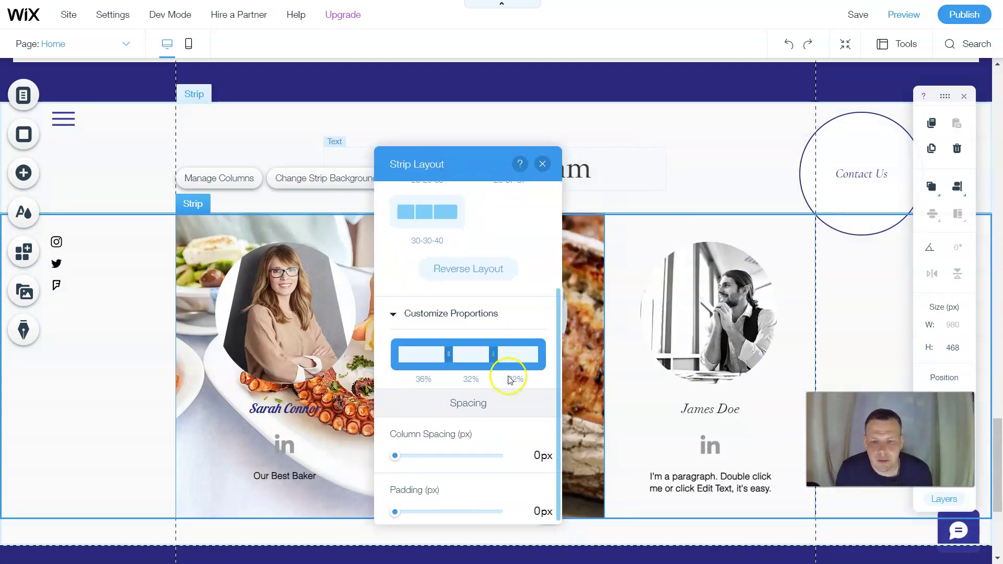
drag(412, 461, 439, 457)
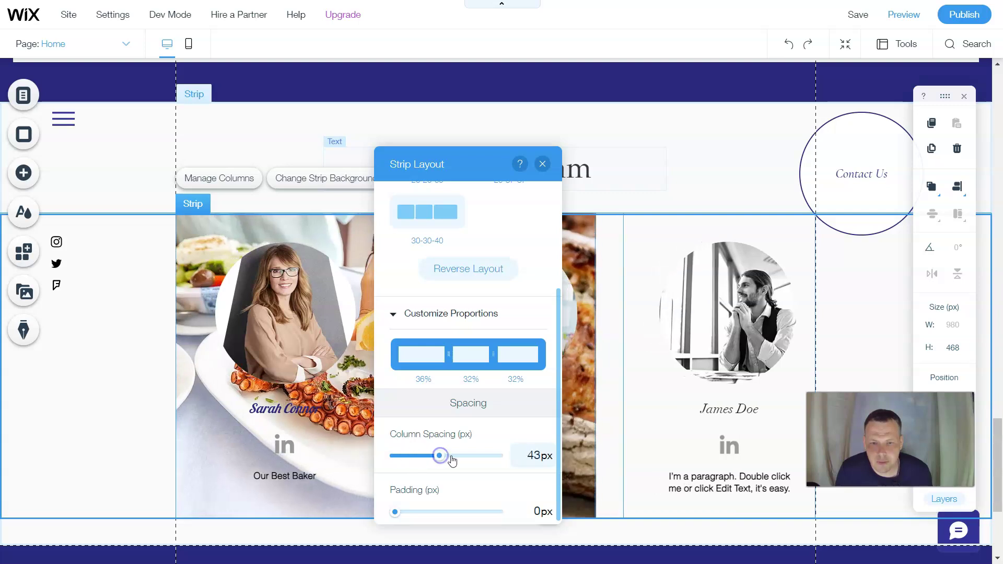
click(421, 513)
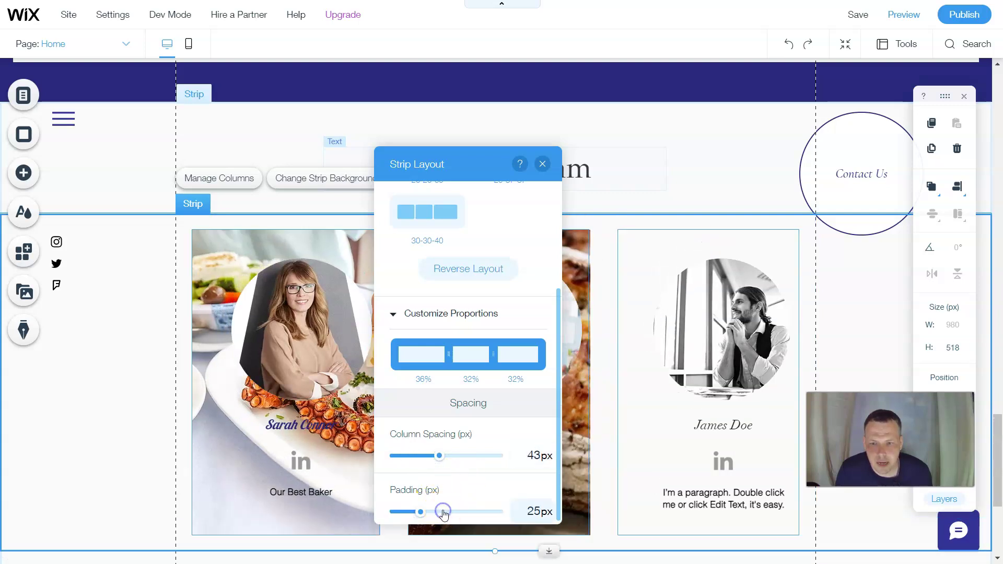
click(443, 513)
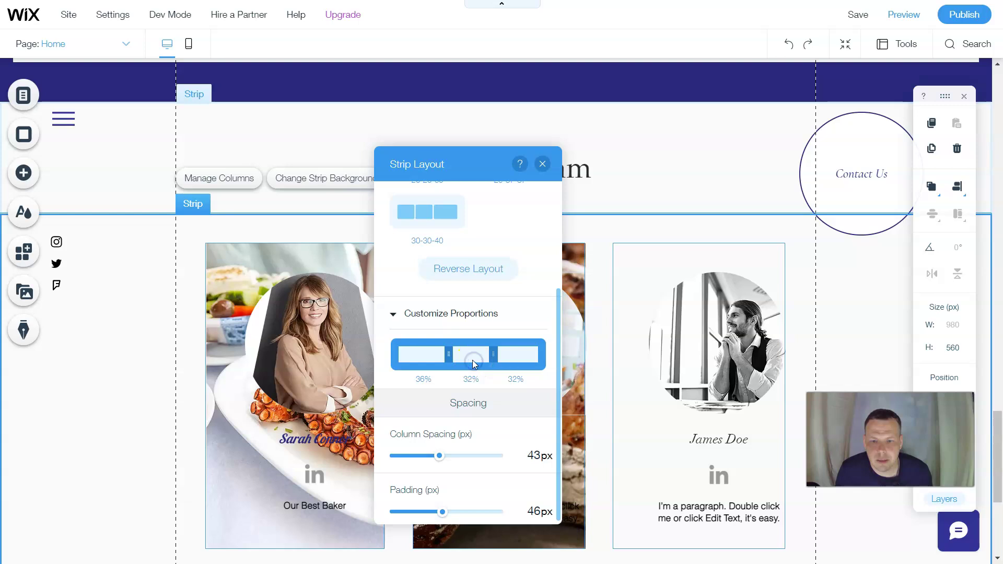
click(394, 314)
scroll(469, 282, up, 3)
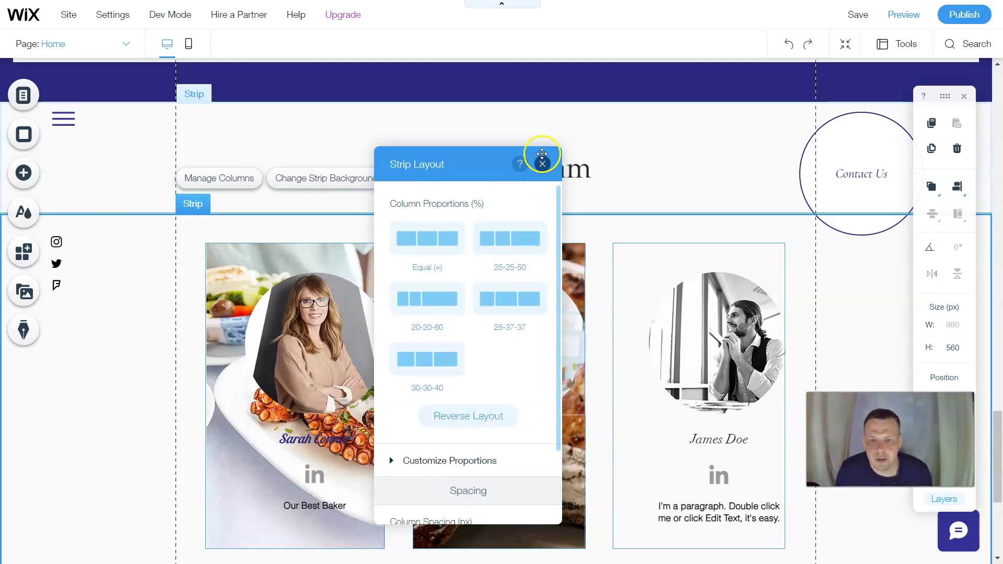
click(542, 163)
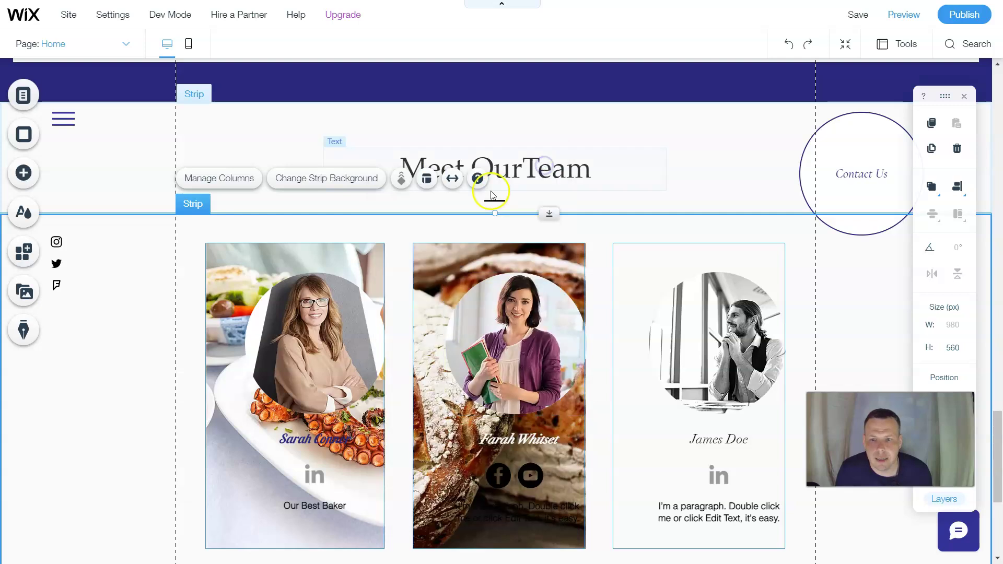
click(429, 180)
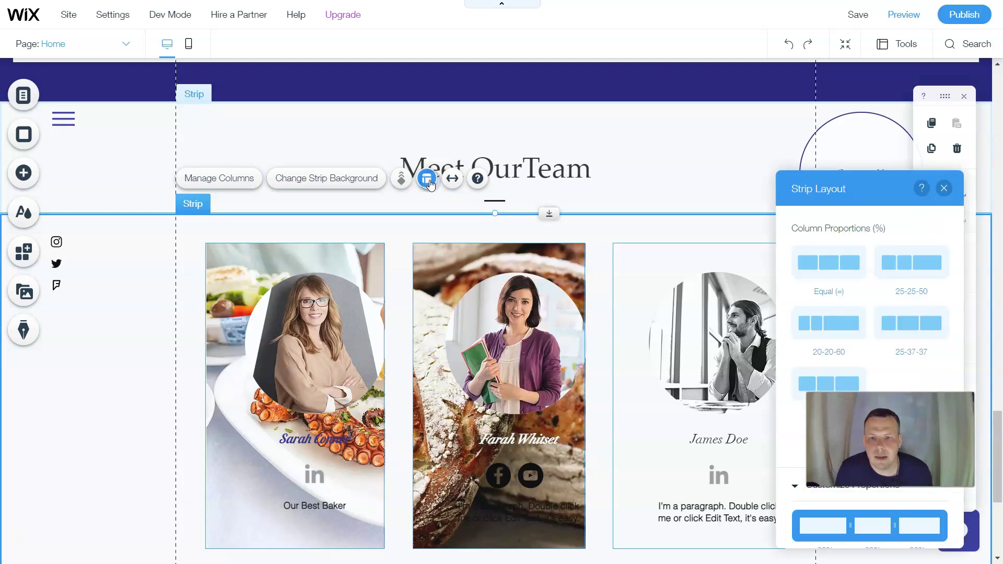
click(944, 189)
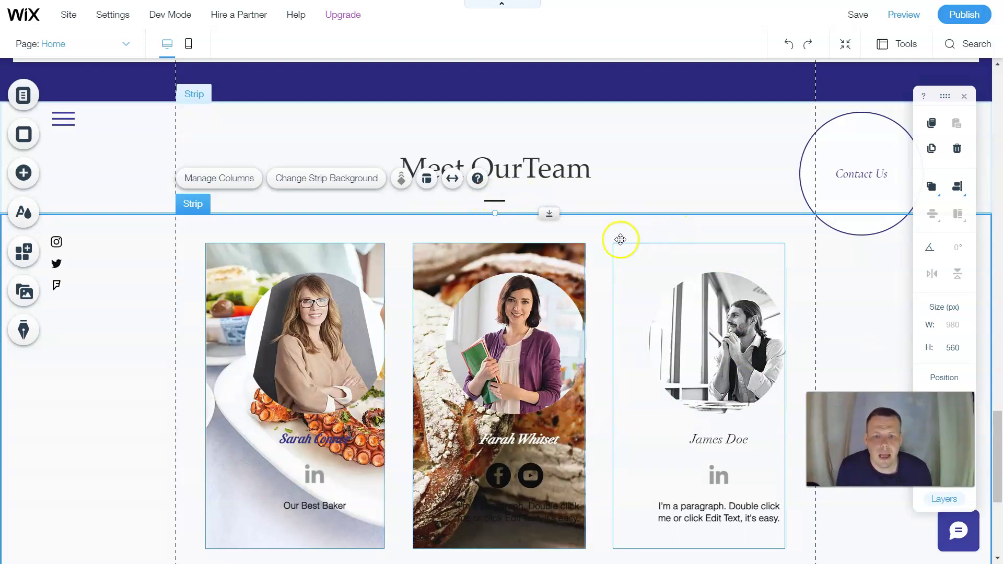
scroll(601, 240, down, 3)
scroll(601, 248, up, 1)
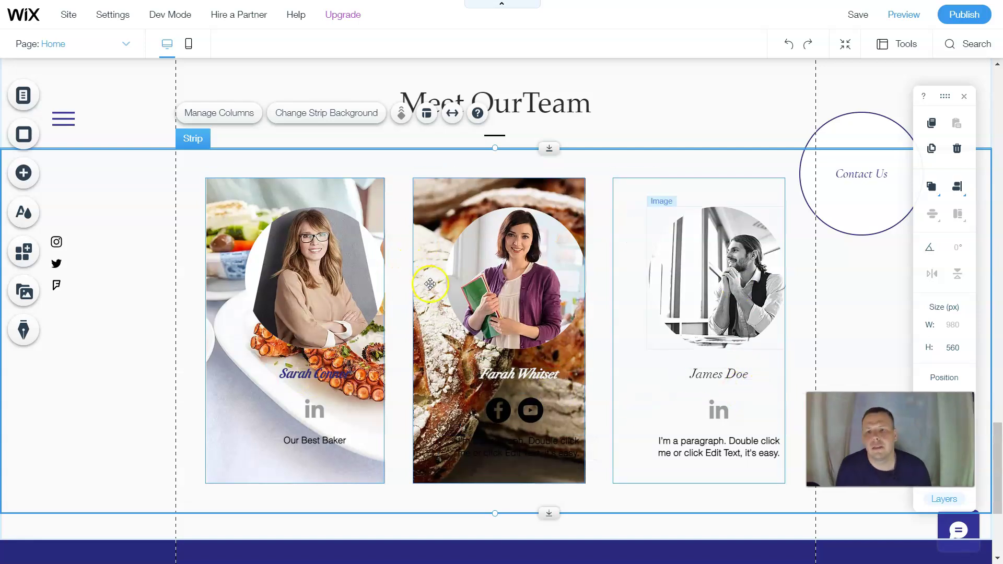
- Examine the team section's layout and its transition to the form above and the footer below
scroll(469, 301, up, 3)
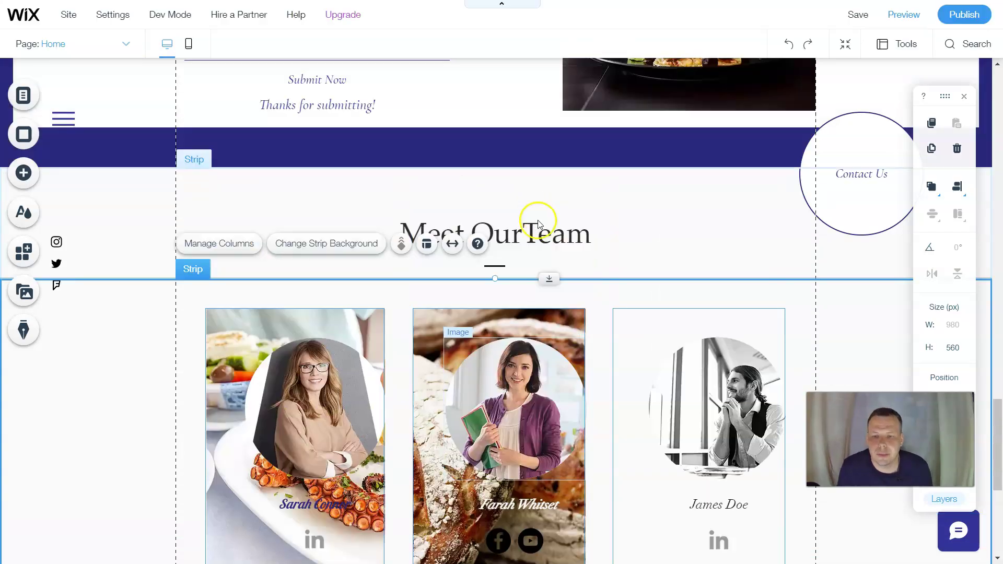
scroll(576, 321, down, 3)
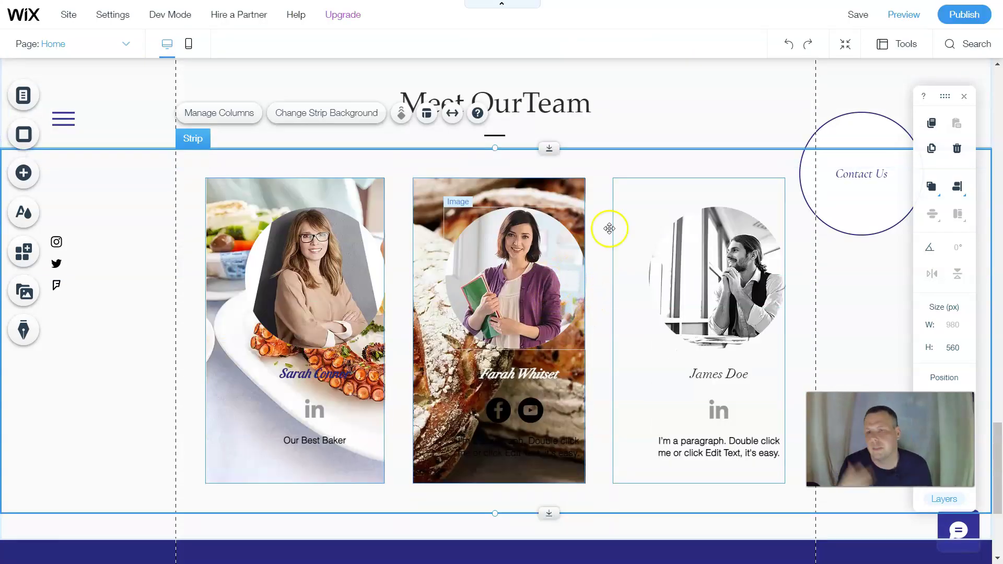
click(652, 117)
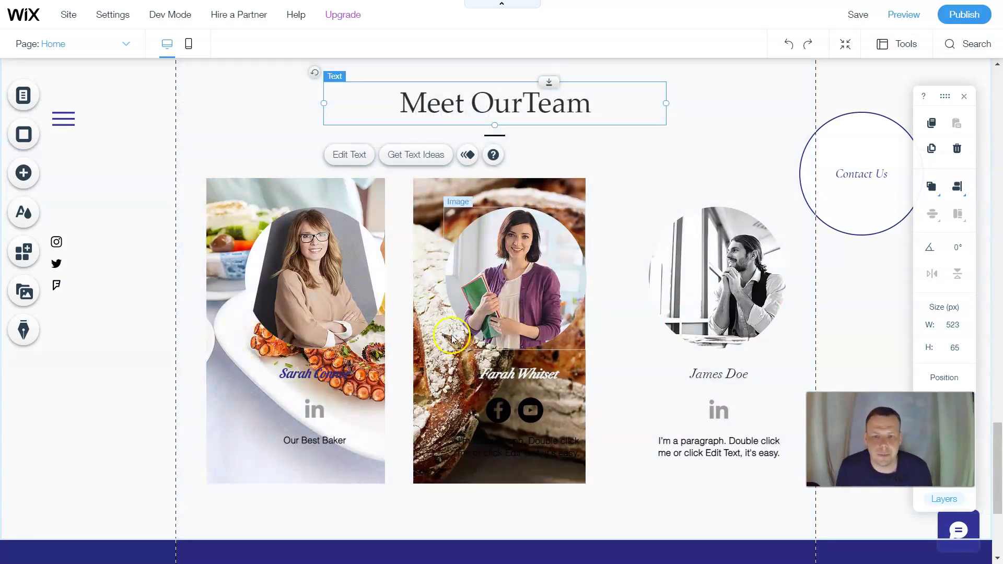
scroll(470, 303, down, 1)
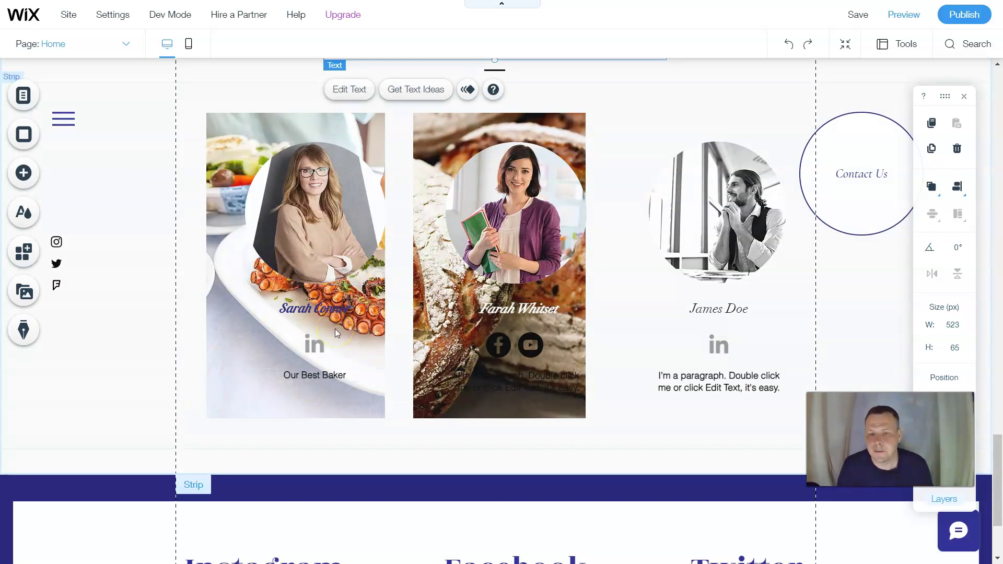
scroll(465, 418, up, 1)
scroll(466, 418, up, 2)
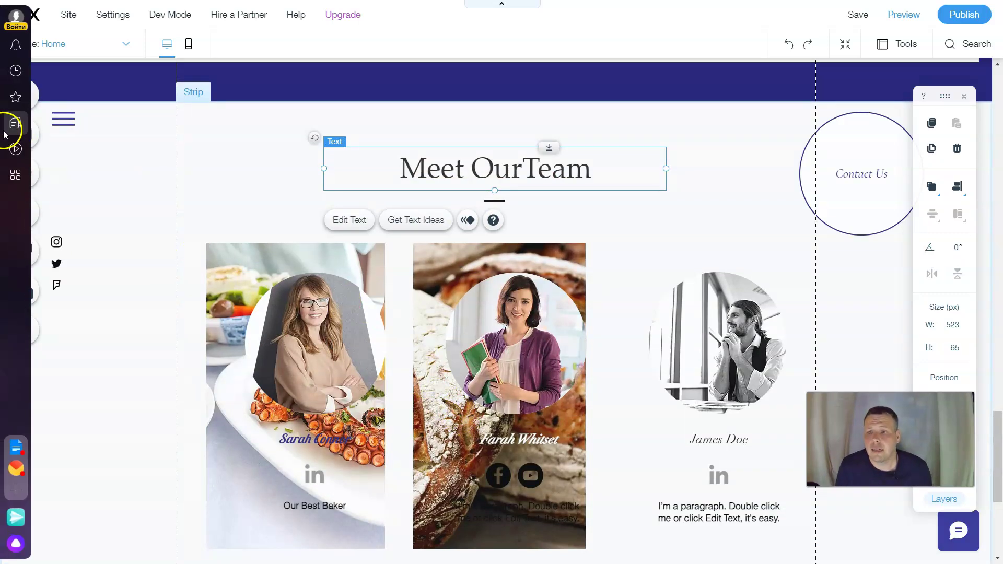
scroll(465, 418, down, 5)
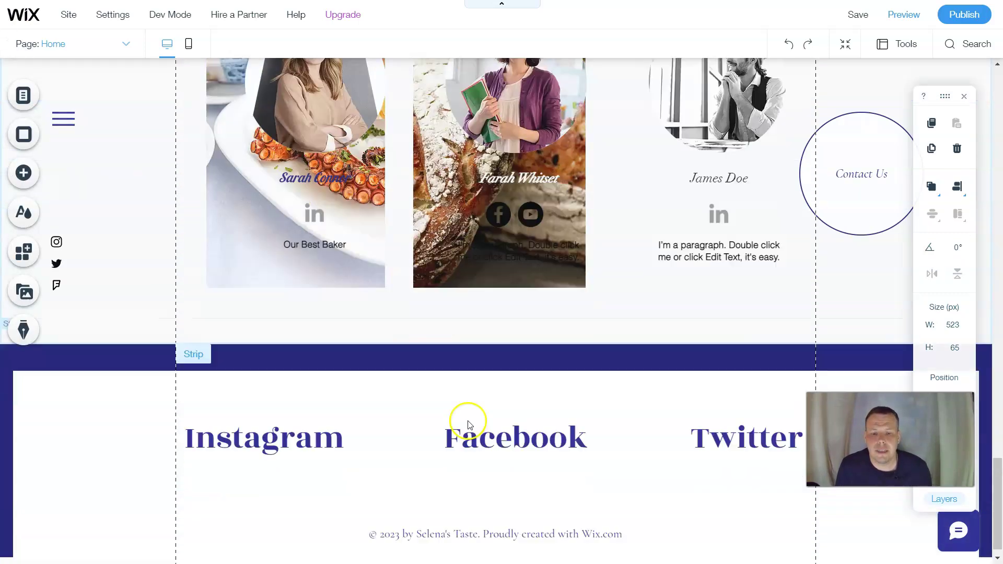
- Try to move the footer strip down to make room beneath the team section
click(523, 377)
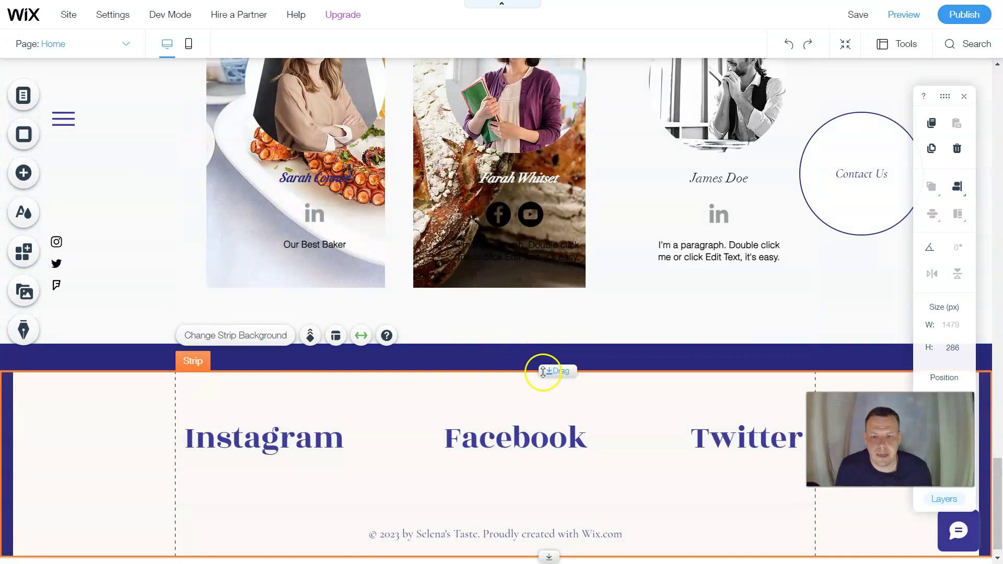
drag(549, 376, 546, 494)
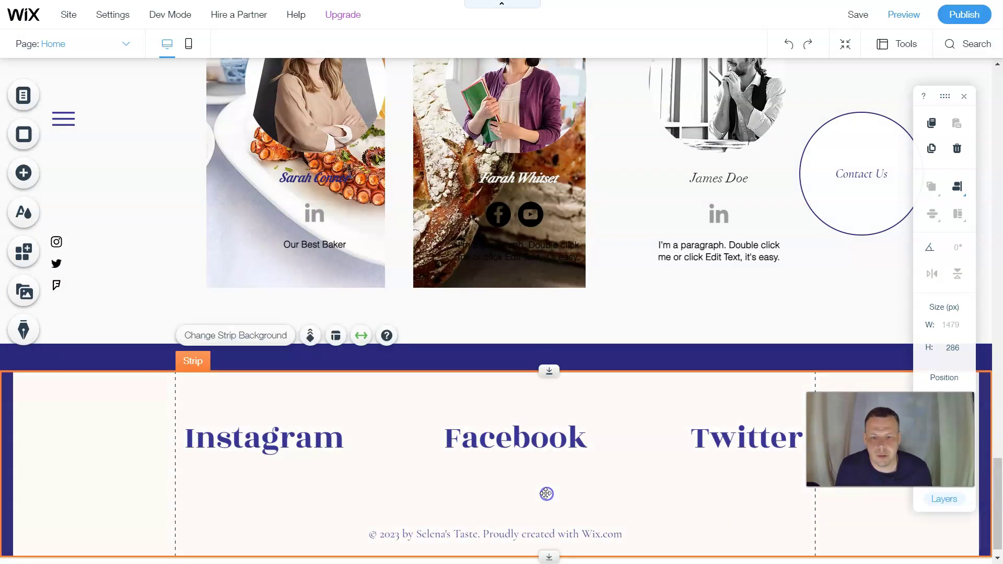
drag(551, 375, 553, 426)
click(544, 391)
drag(545, 392, 548, 421)
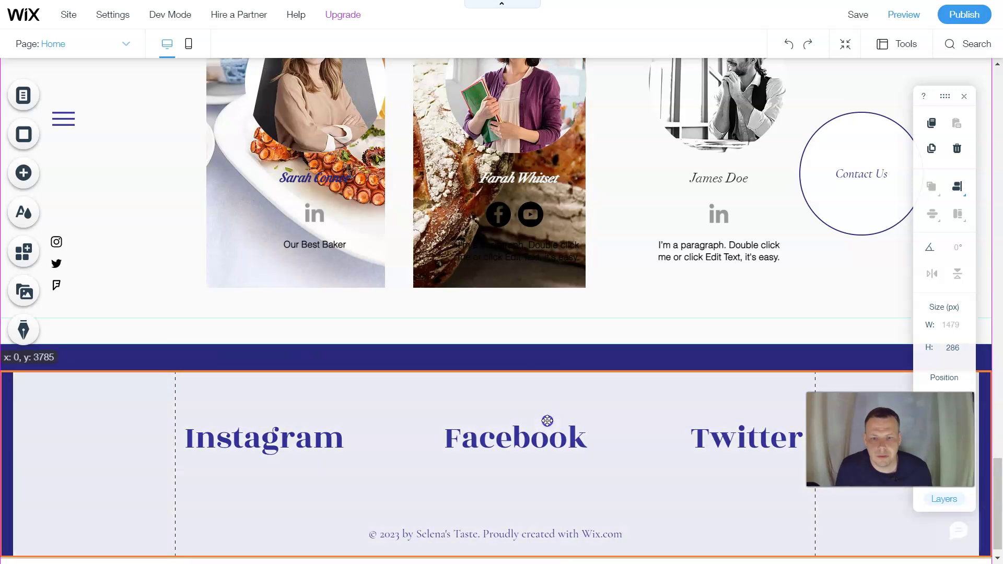
mouse_move(542, 381)
mouse_down()
mouse_move(544, 367)
mouse_move(555, 394)
mouse_up()
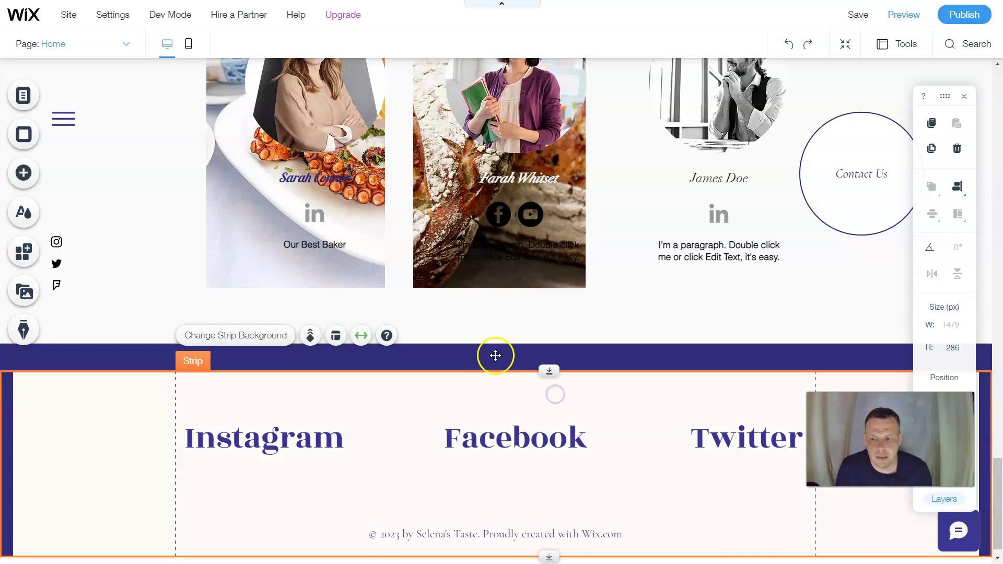
- Browse the ready-made strip designs, comparing the Testimonials layouts with the Team ones
mouse_move(3, 124)
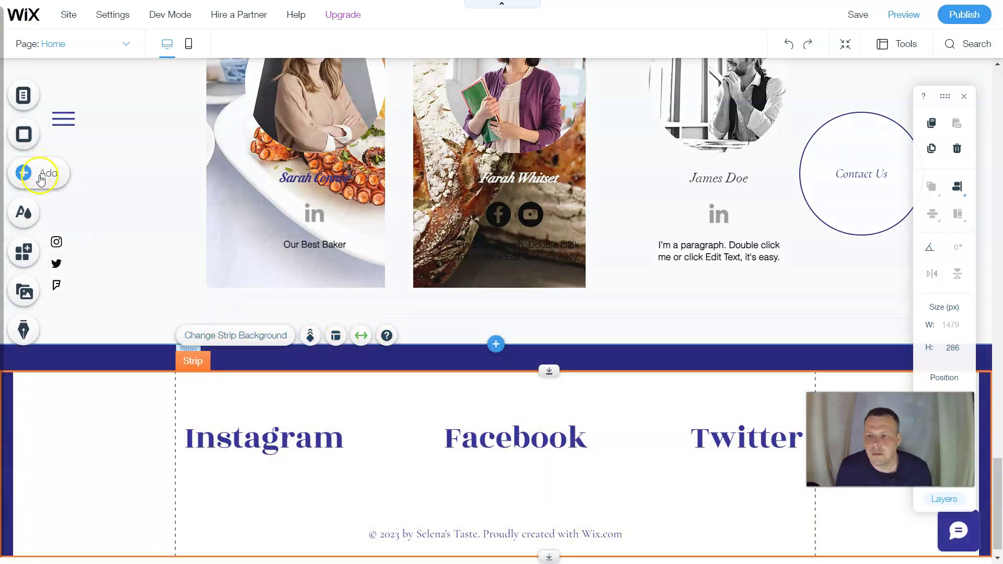
click(33, 175)
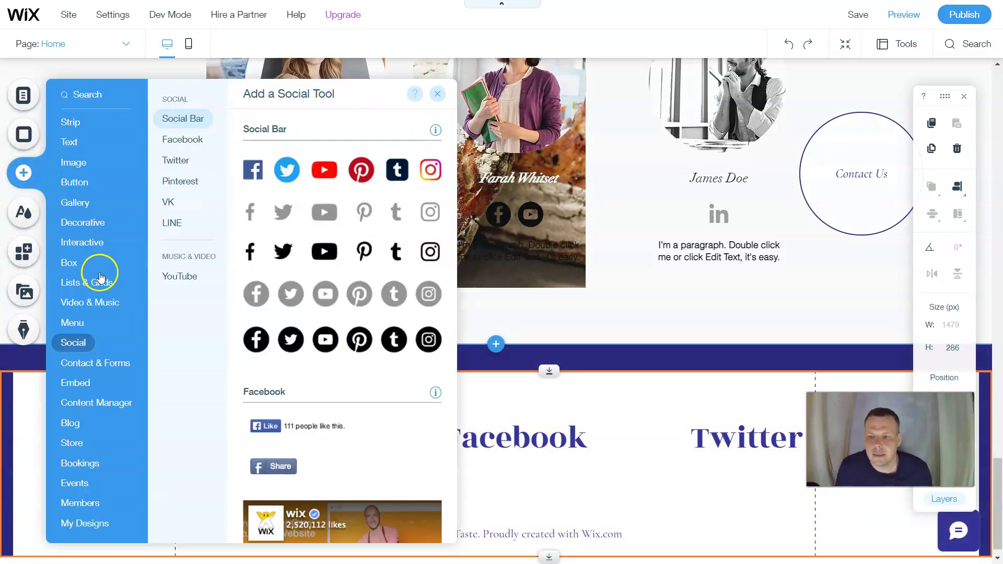
click(89, 120)
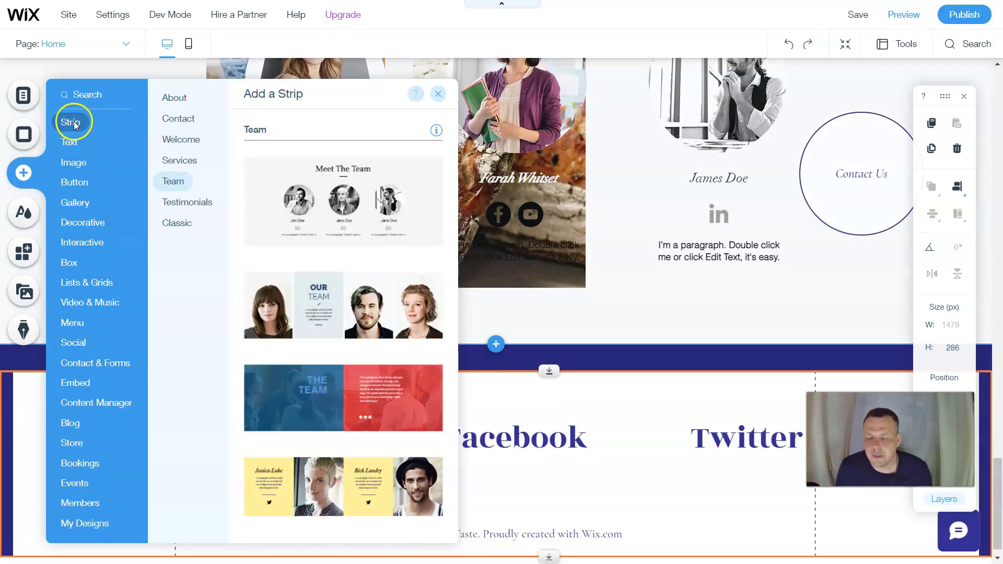
click(193, 205)
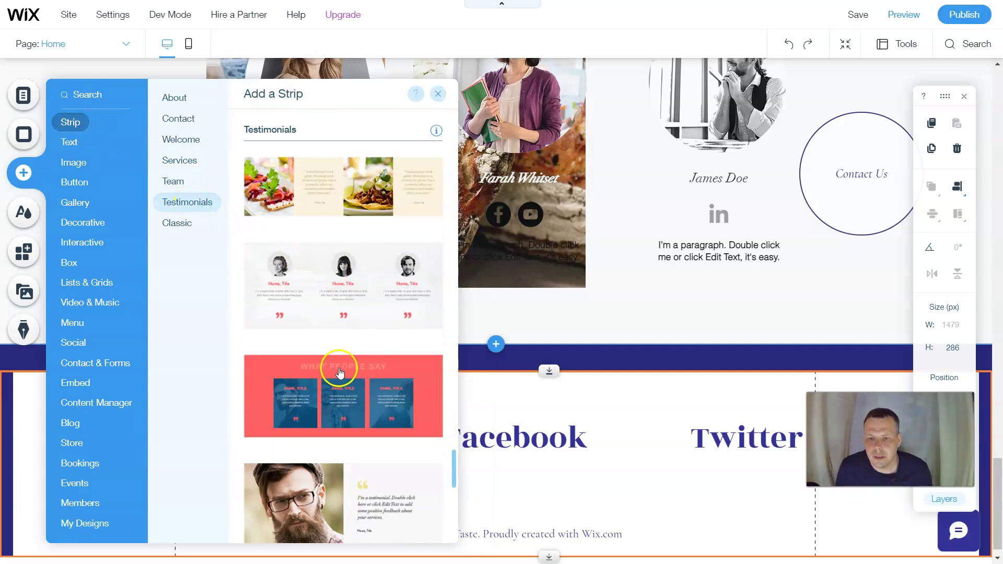
scroll(333, 365, down, 1)
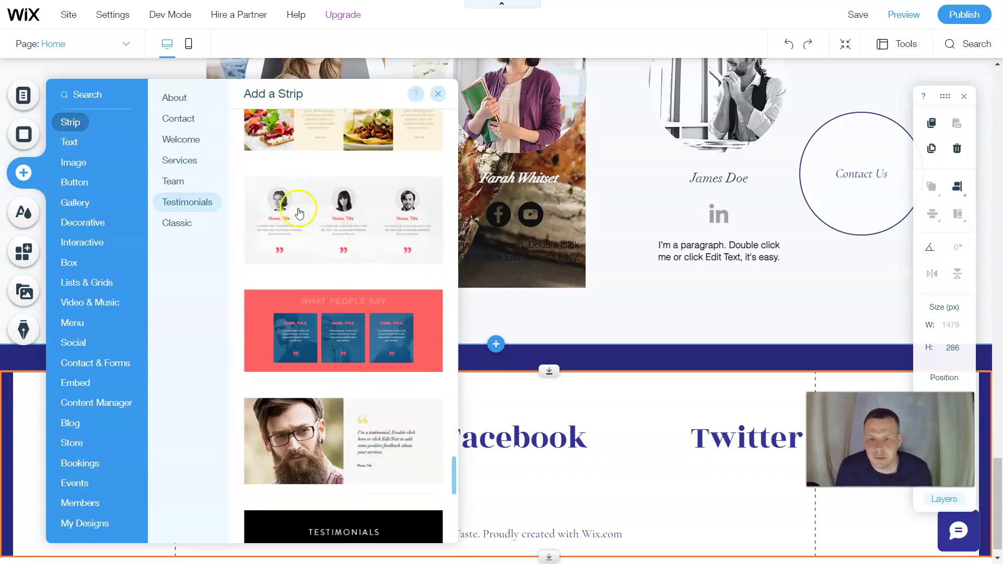
scroll(345, 259, up, 3)
scroll(352, 261, down, 3)
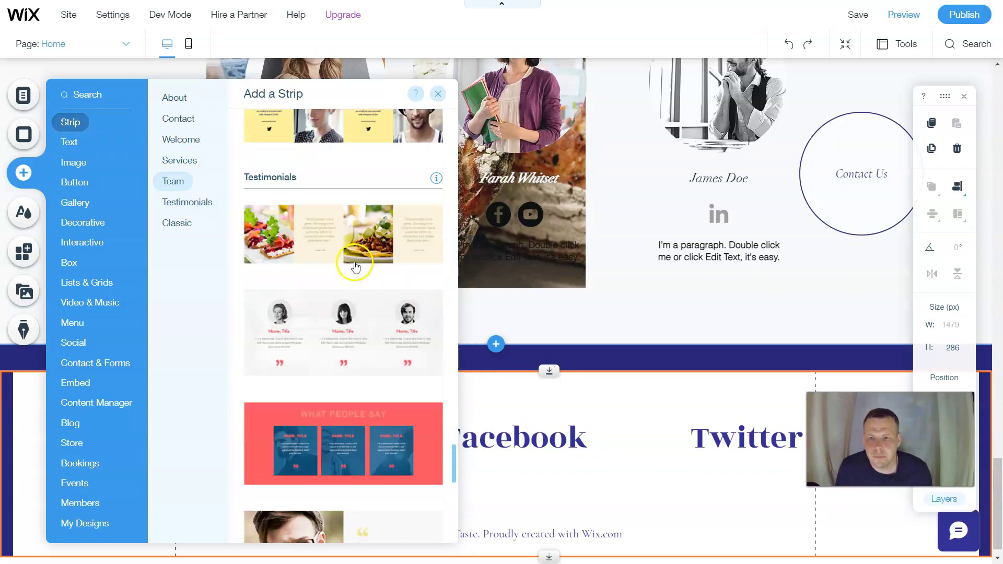
click(181, 184)
click(186, 201)
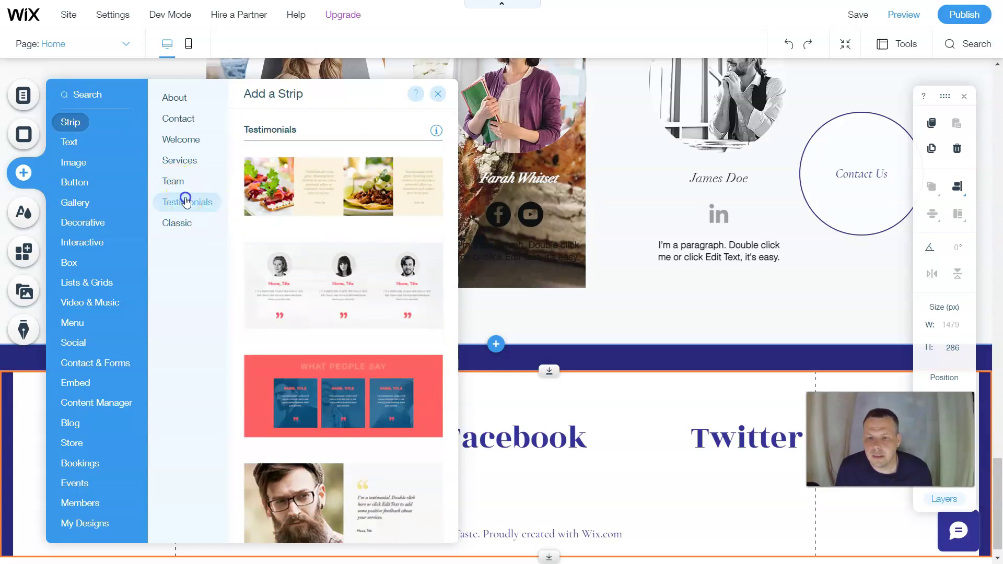
scroll(345, 260, up, 4)
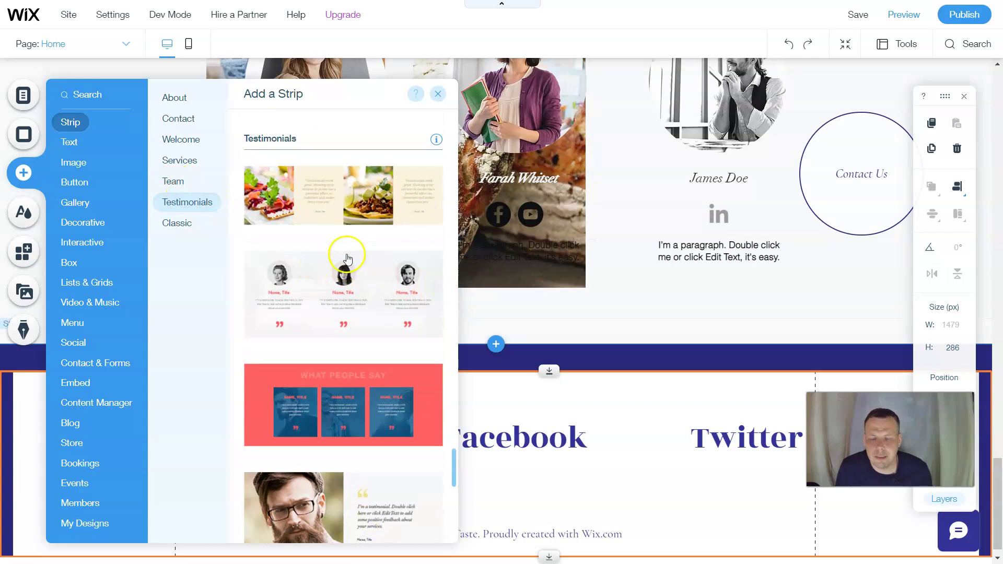
scroll(350, 261, up, 2)
scroll(344, 230, up, 4)
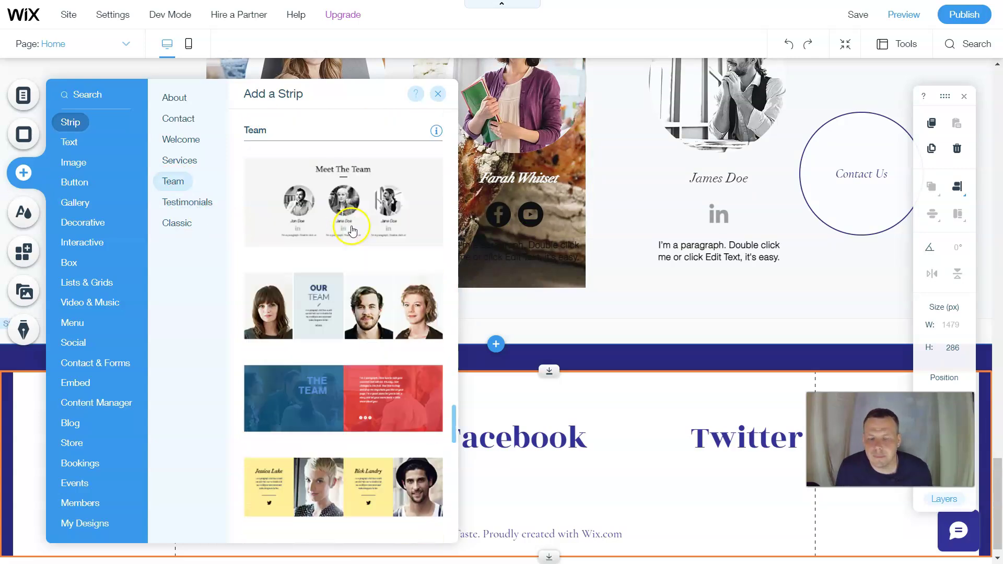
scroll(356, 267, down, 5)
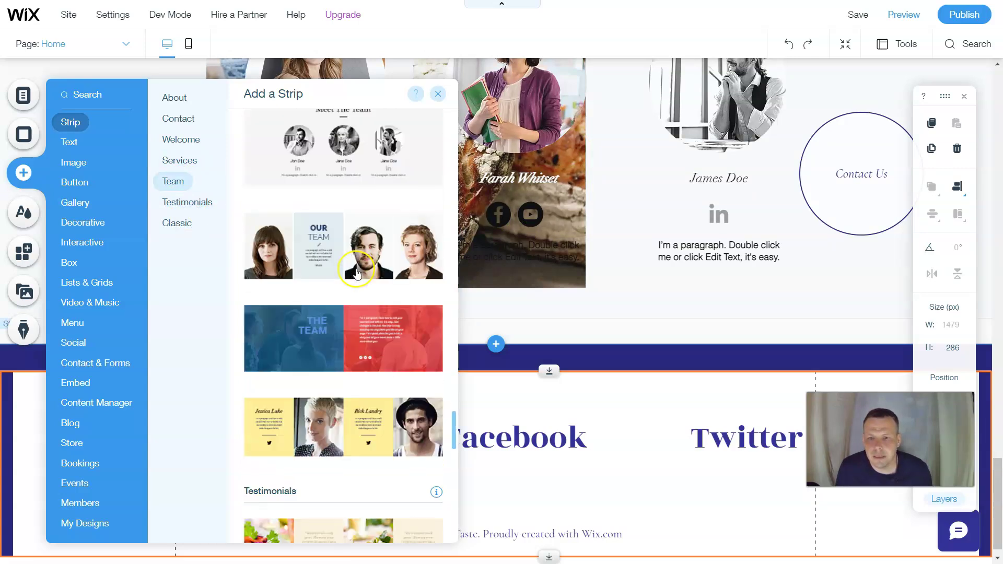
scroll(375, 316, down, 1)
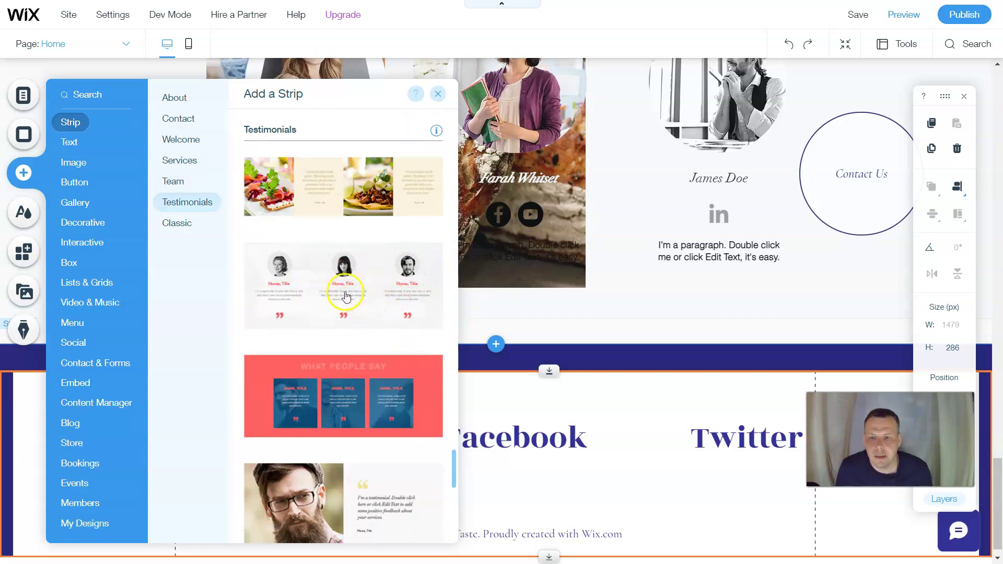
- Add the light Testimonials strip with three round portraits and red quotation marks between the team section and the footer
click(352, 277)
click(343, 276)
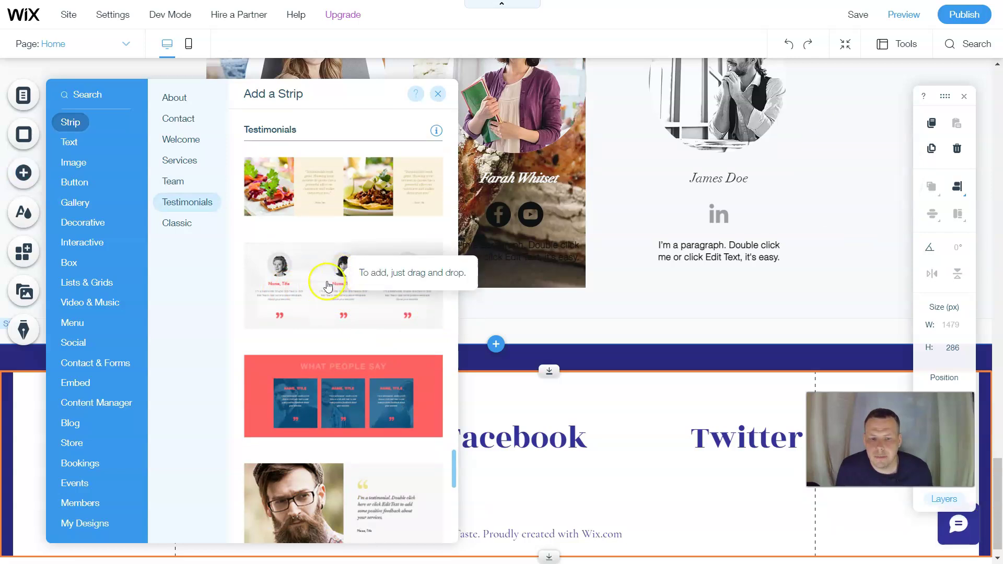
key(Escape)
click(328, 286)
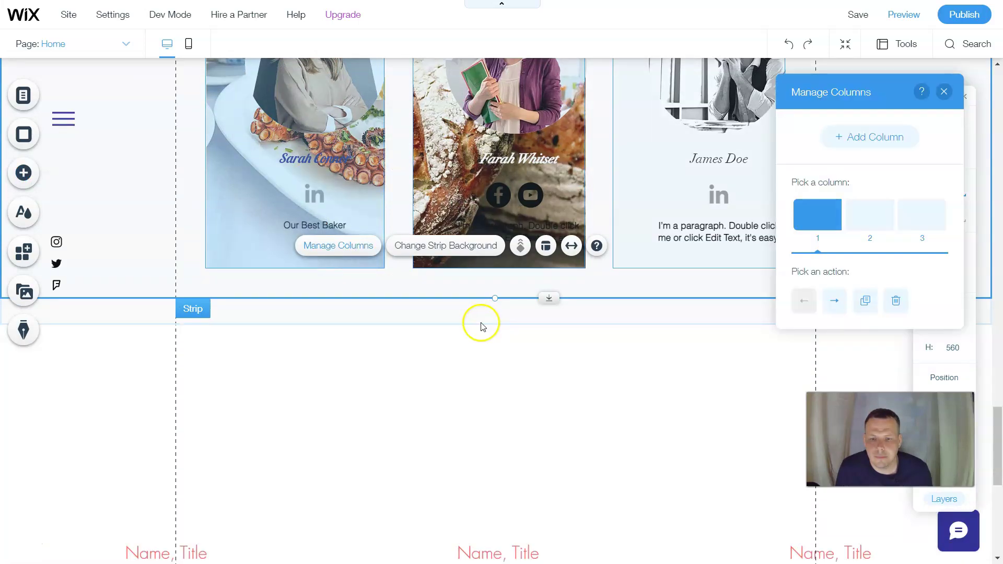
scroll(575, 370, down, 8)
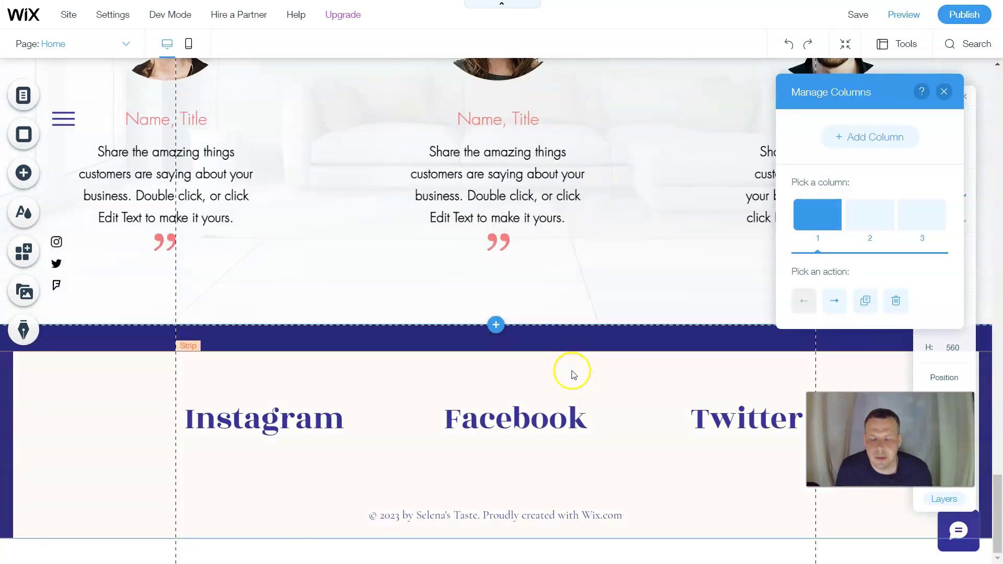
scroll(573, 375, up, 7)
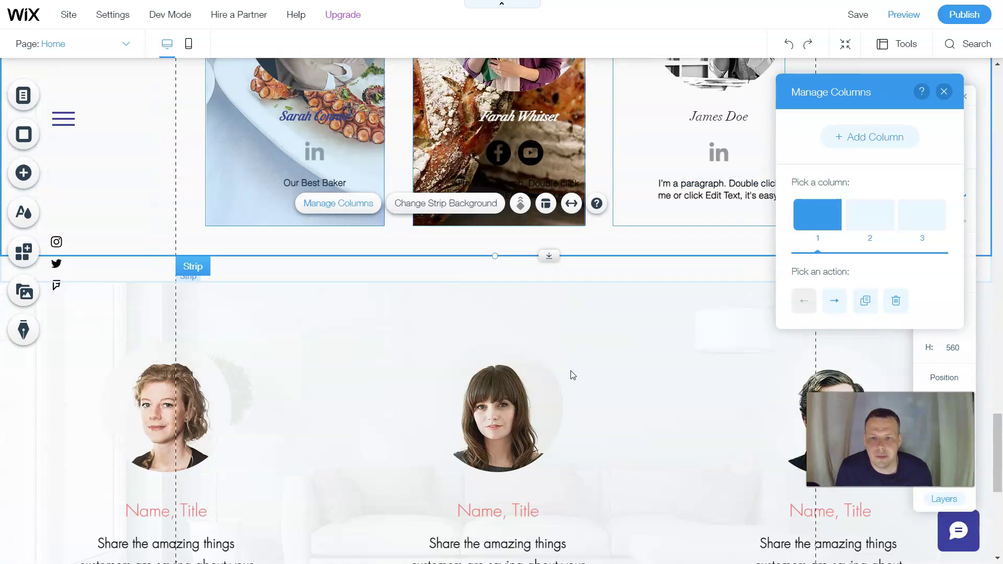
click(945, 92)
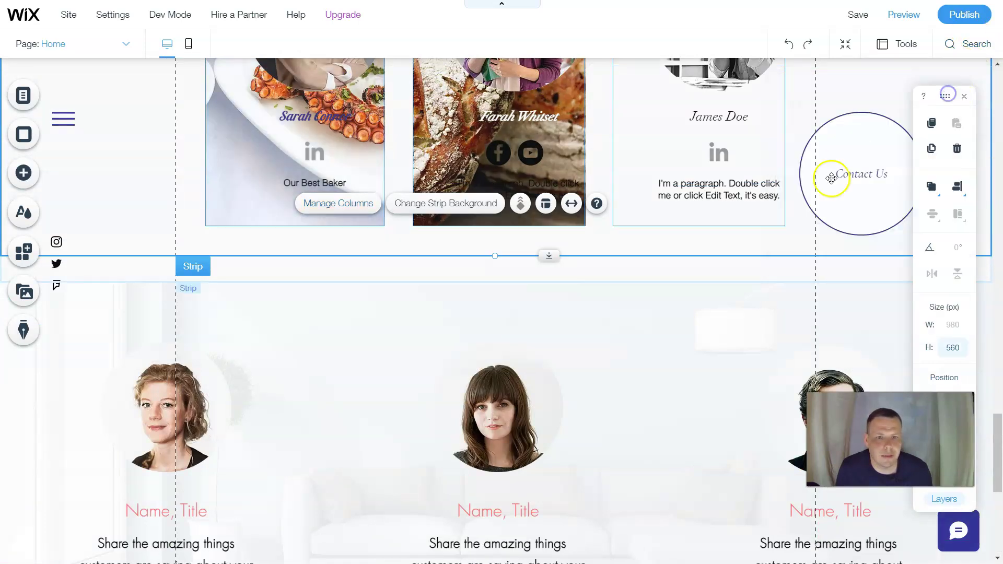
- Examine the new testimonials strip's columns and its first two portraits against the team section above
scroll(565, 324, down, 3)
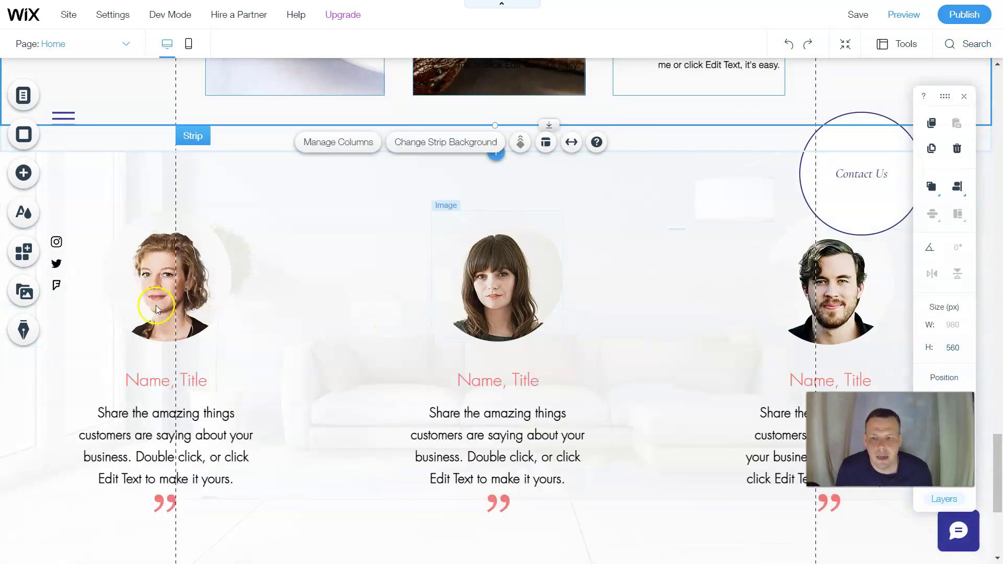
click(201, 292)
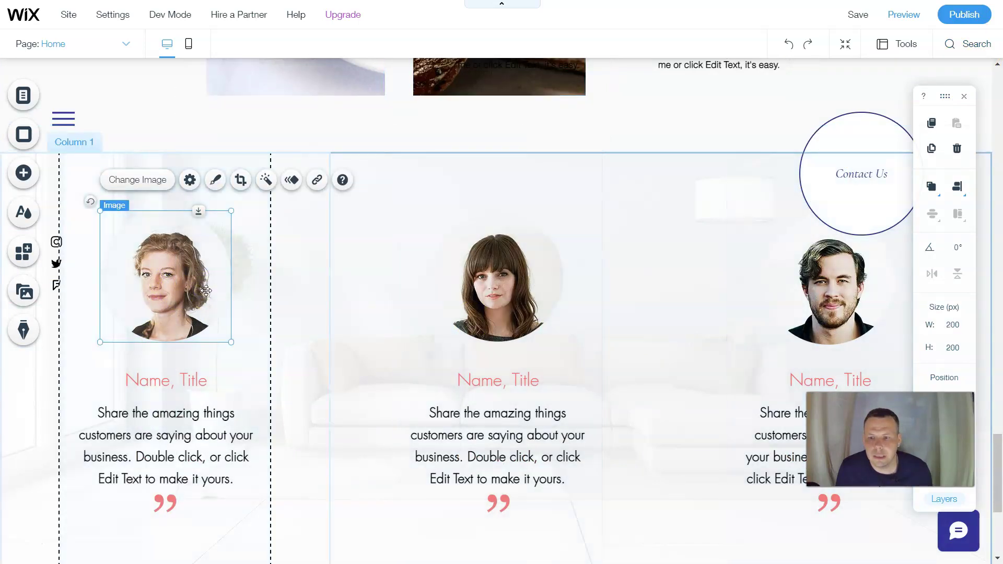
scroll(424, 243, down, 1)
scroll(419, 246, up, 6)
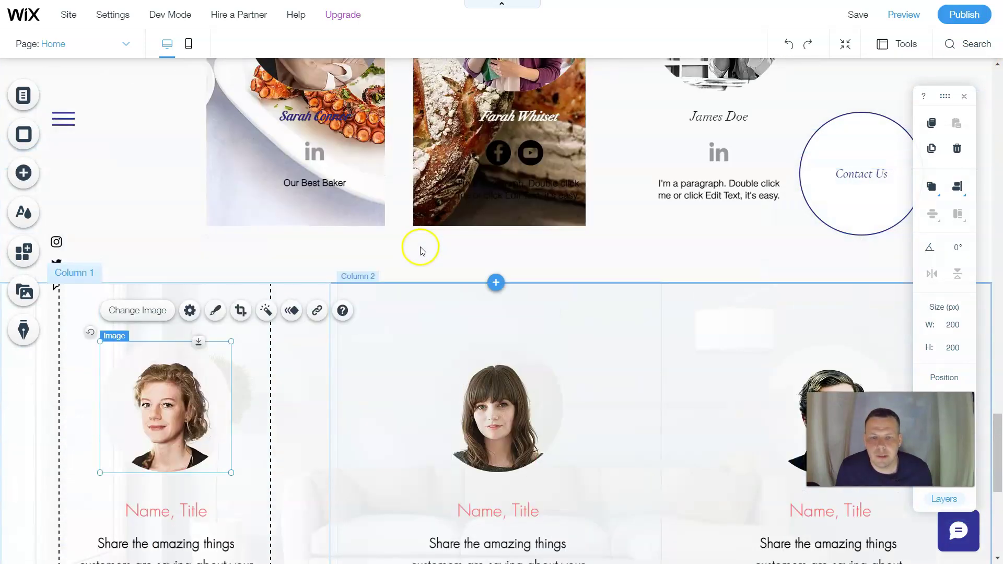
scroll(418, 243, down, 4)
scroll(420, 258, down, 2)
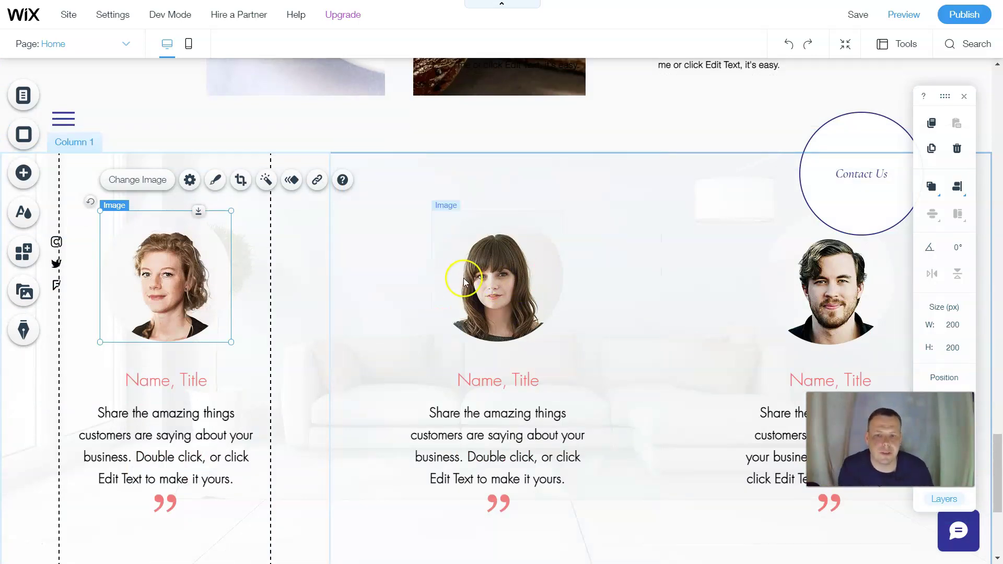
click(489, 289)
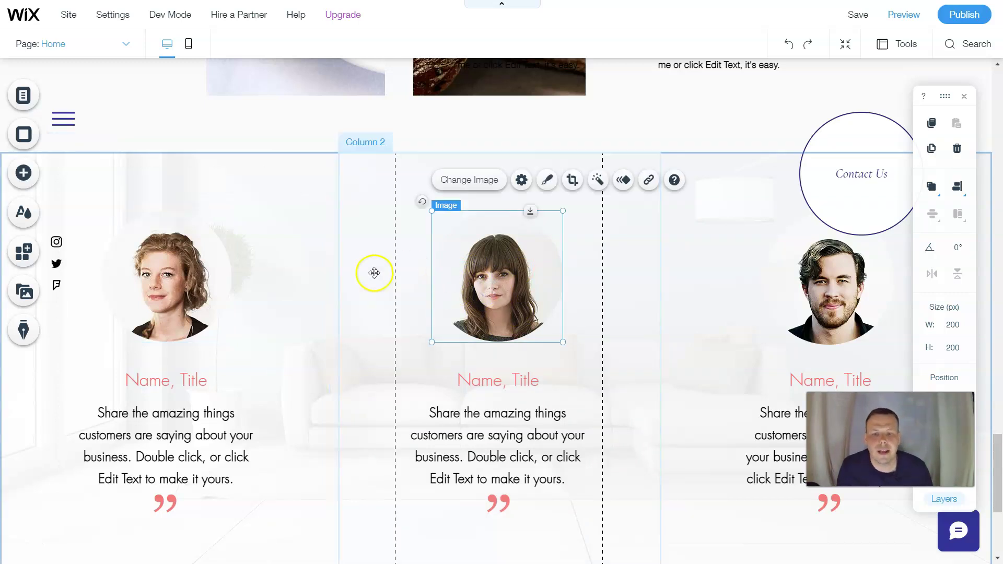
- Delete the portrait image from the first column of the testimonials strip
click(188, 284)
right_click(188, 284)
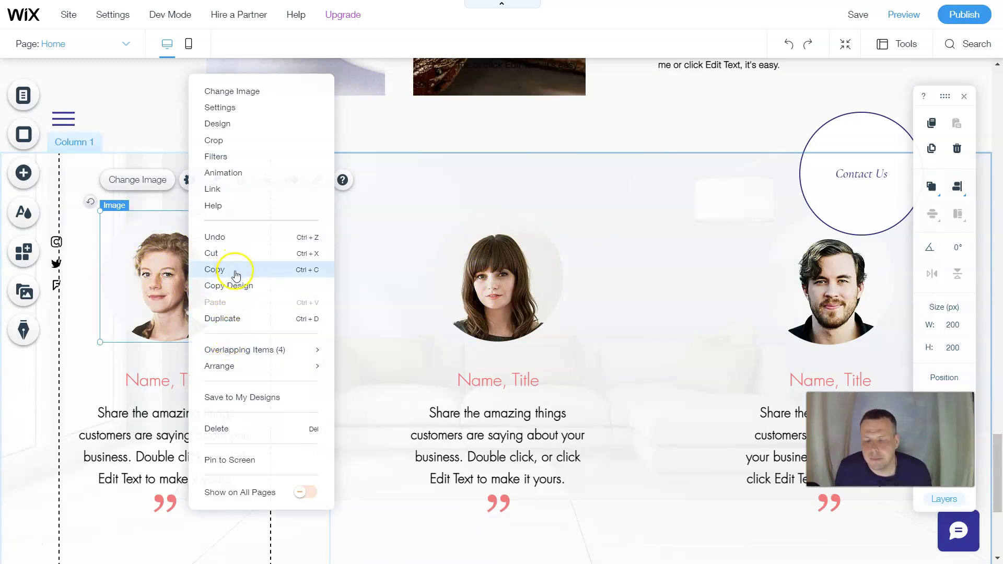
mouse_move(248, 369)
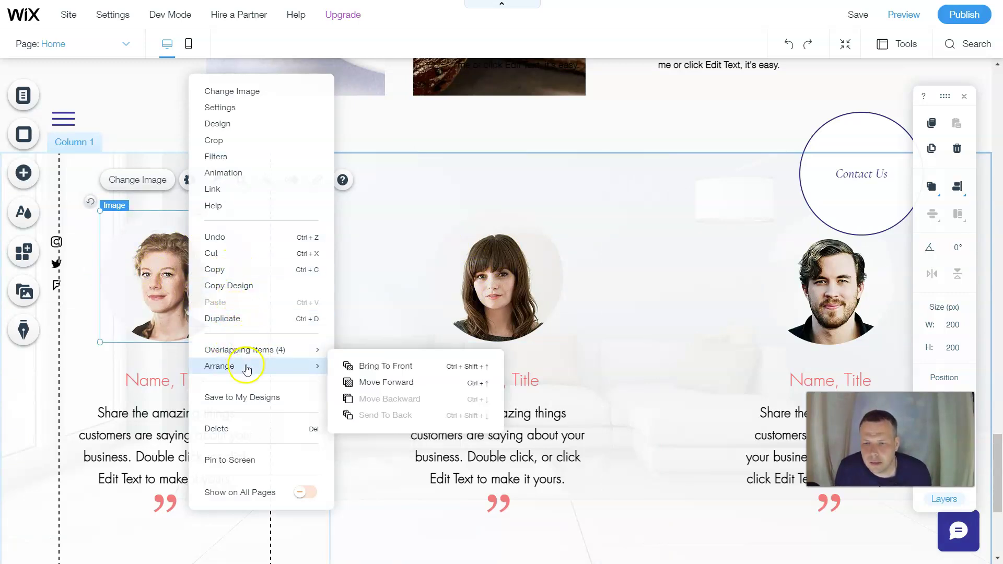
click(230, 426)
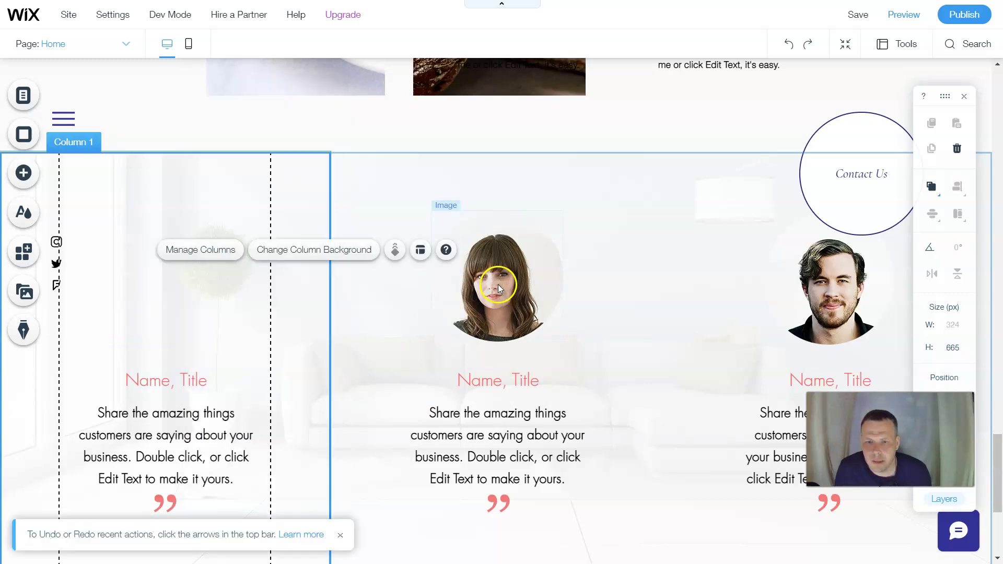
- Delete the portrait images from the second and third columns of the testimonials strip
click(497, 285)
right_click(495, 287)
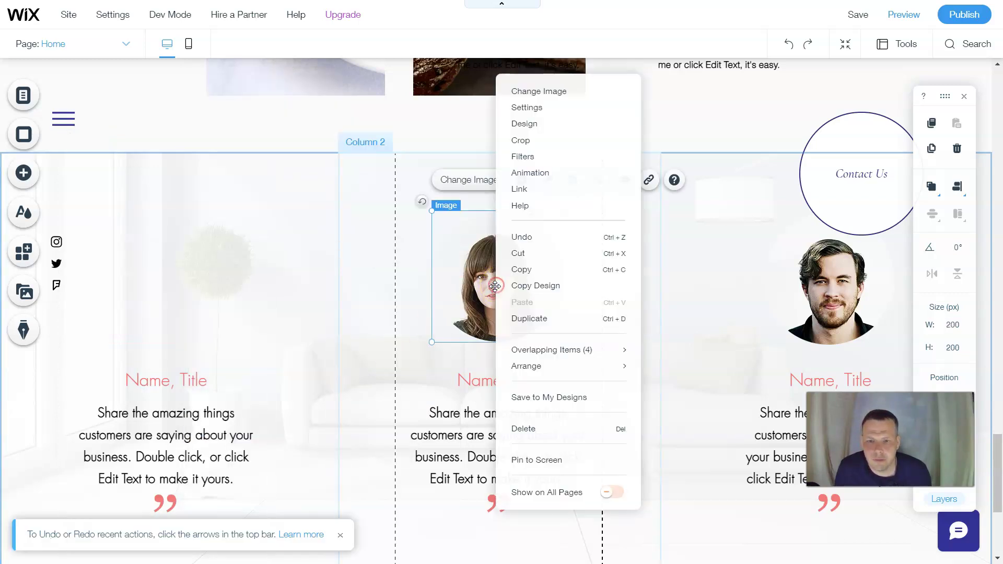
click(522, 429)
click(840, 298)
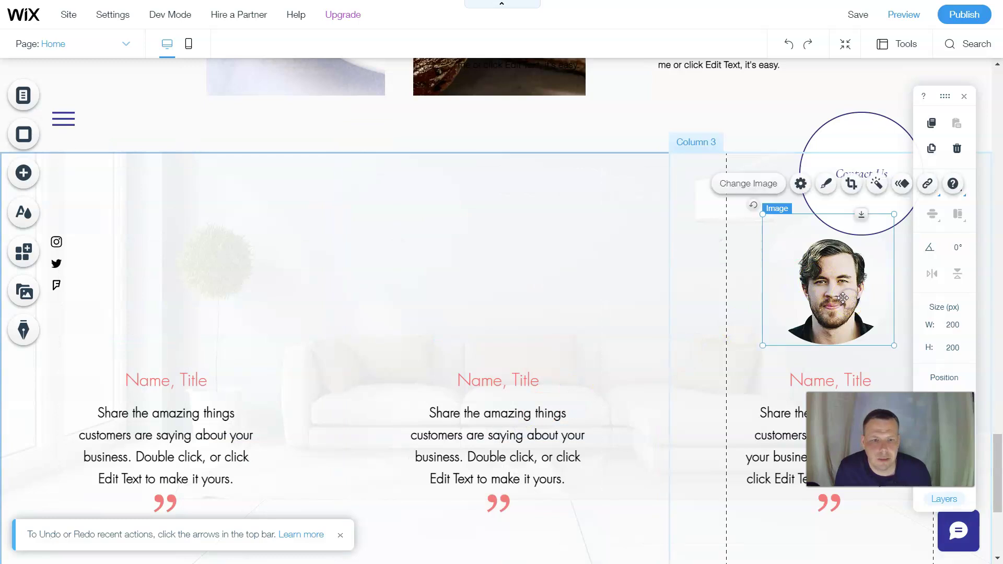
right_click(840, 299)
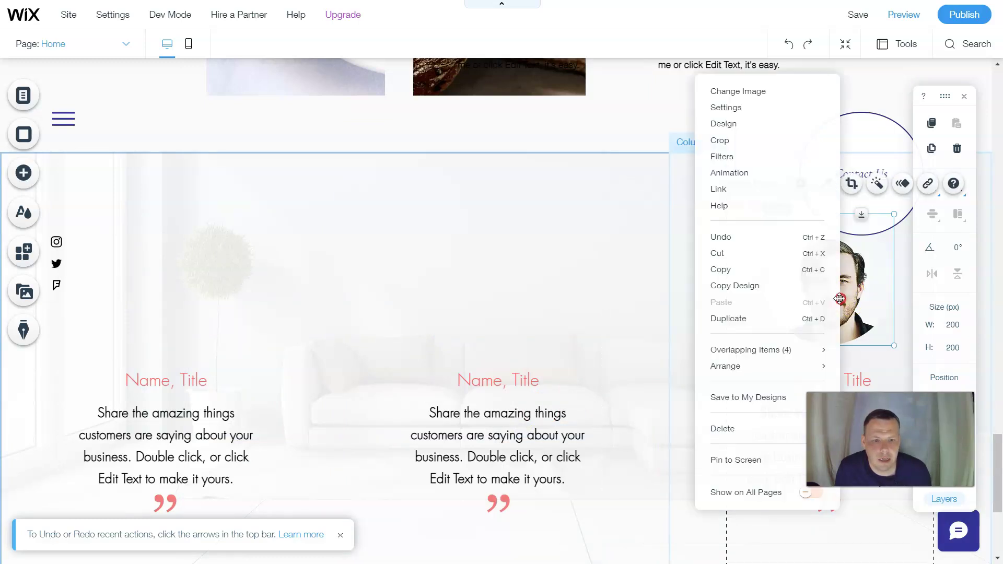
click(718, 429)
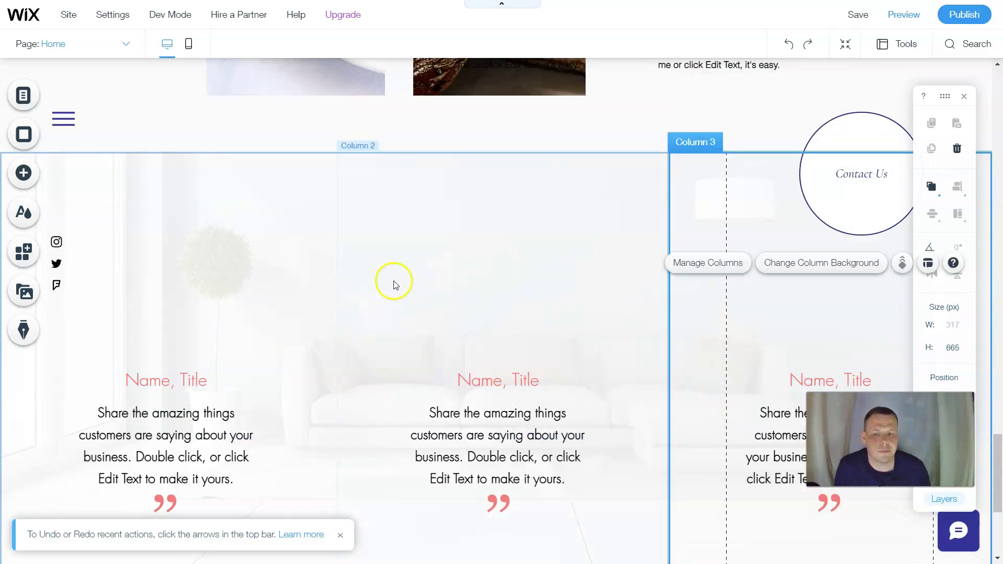
- Review the home page from the header through the existing testimonial slider down to the new testimonials strip
scroll(467, 217, up, 15)
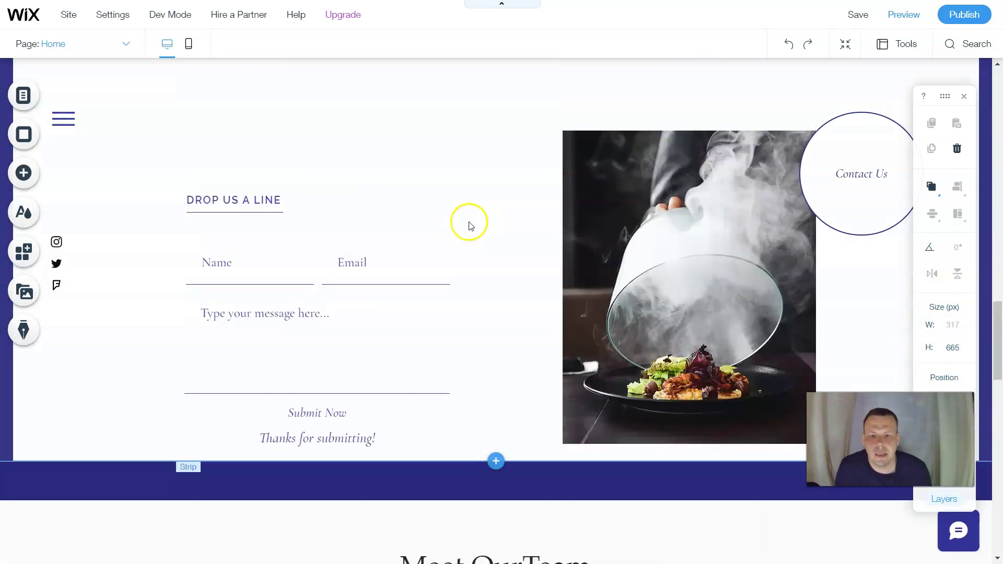
scroll(468, 226, up, 10)
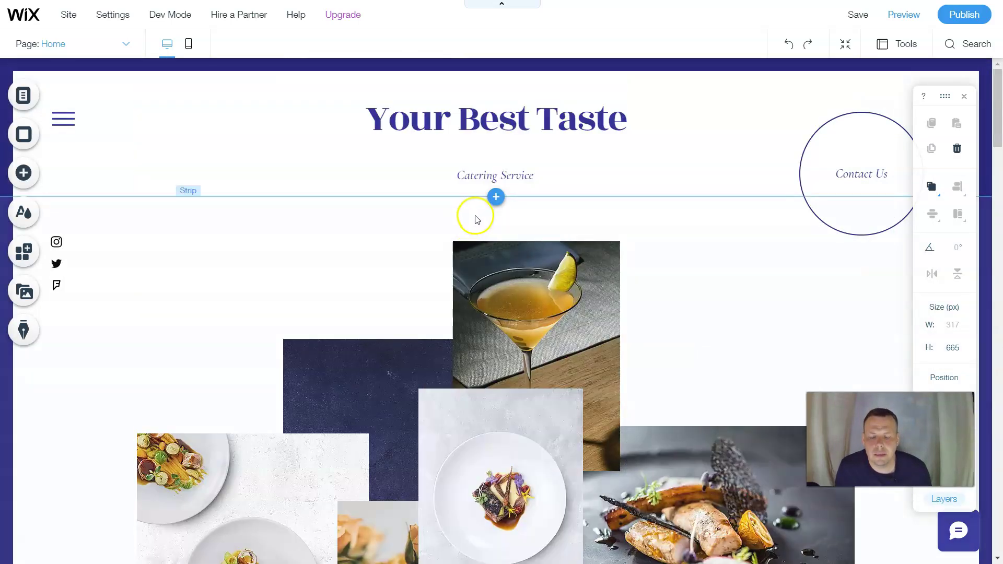
scroll(476, 220, down, 6)
scroll(476, 222, down, 8)
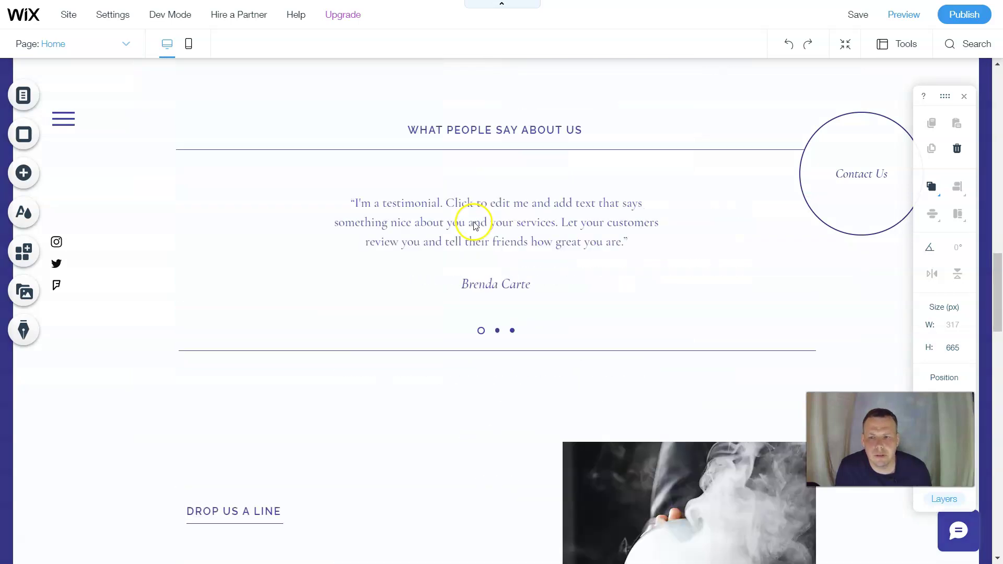
scroll(472, 226, down, 10)
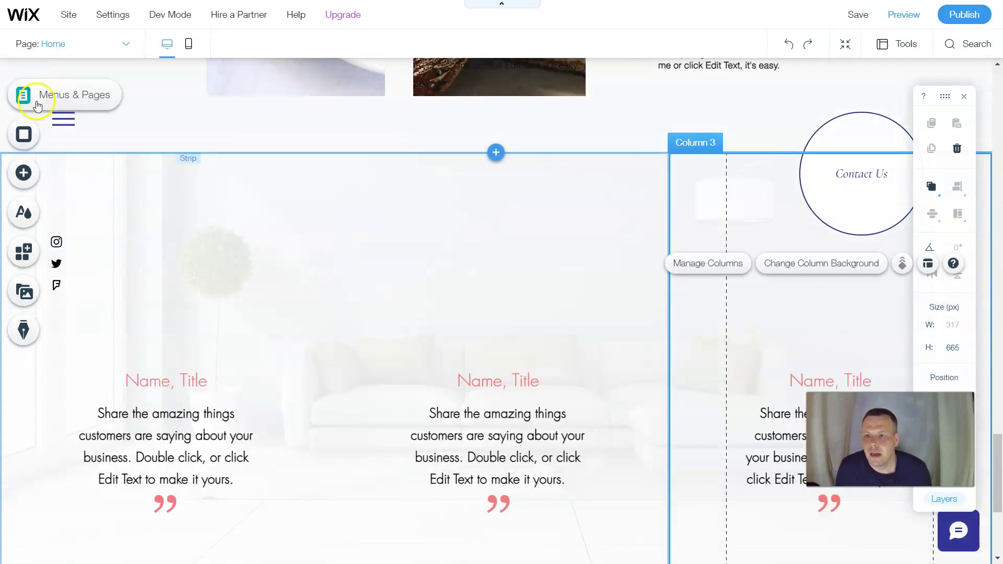
- Look through the image sources for adding a picture and search the Free Wix Images collection for "cake"
click(24, 172)
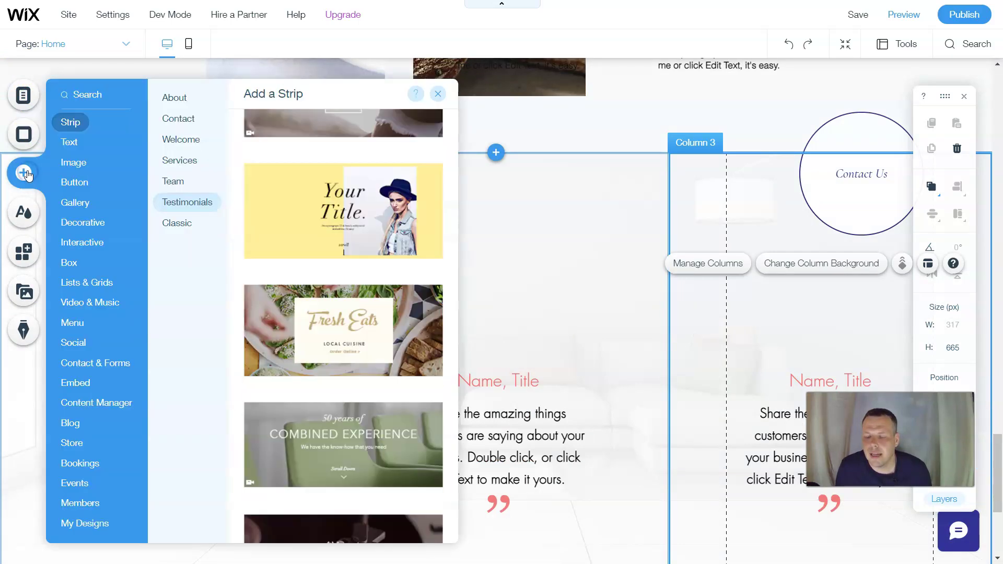
click(74, 163)
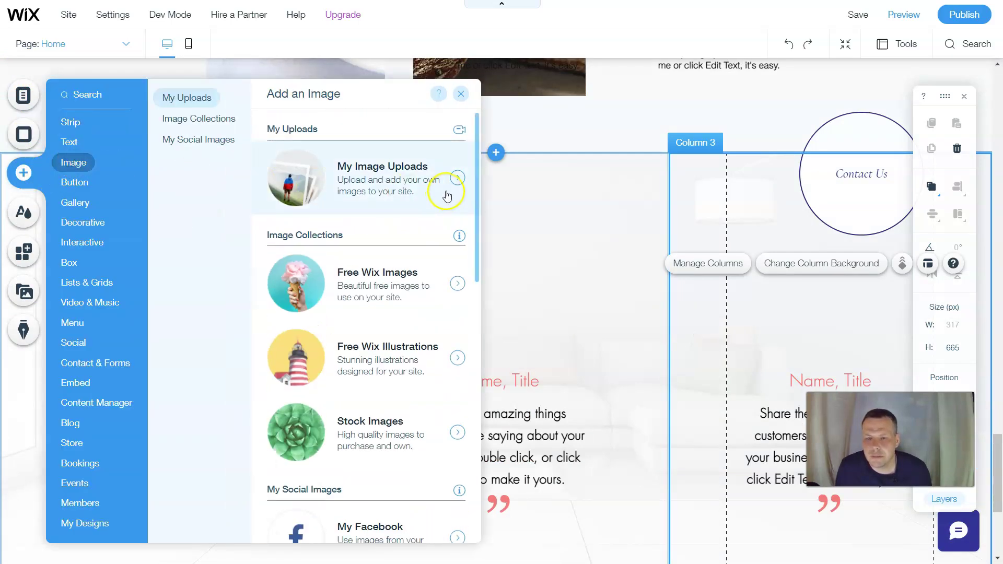
scroll(386, 233, down, 3)
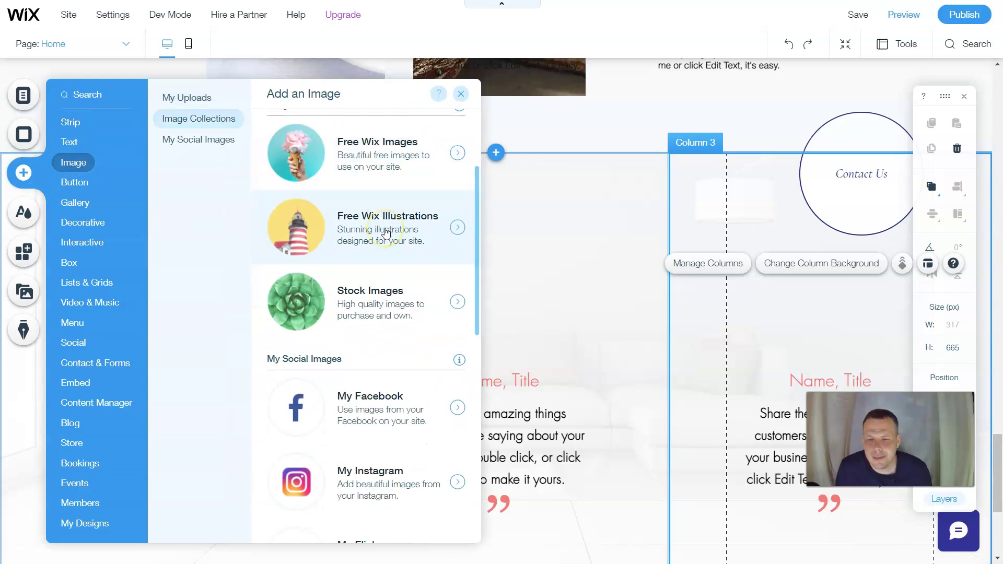
scroll(386, 233, down, 3)
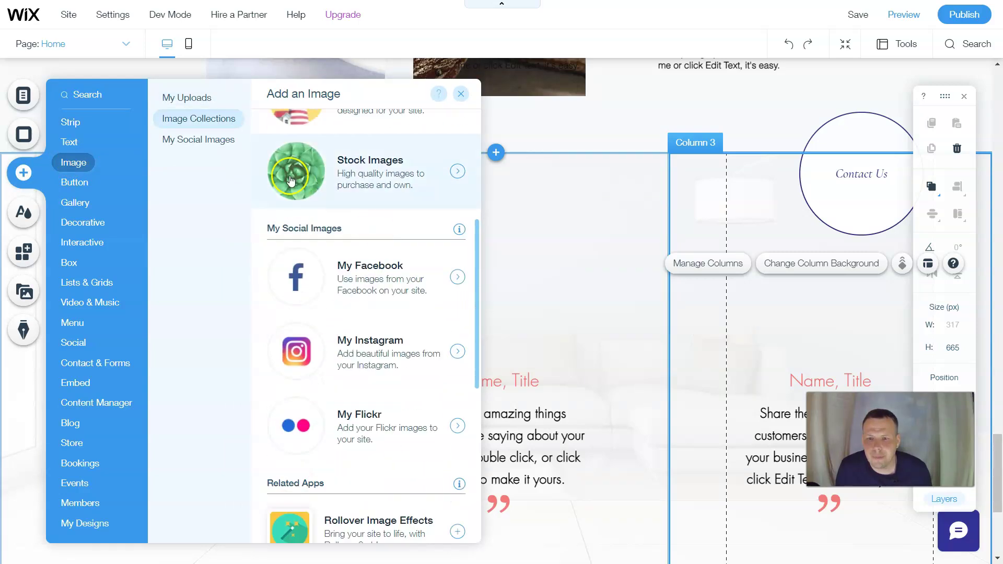
scroll(334, 235, up, 3)
click(317, 236)
scroll(318, 237, down, 3)
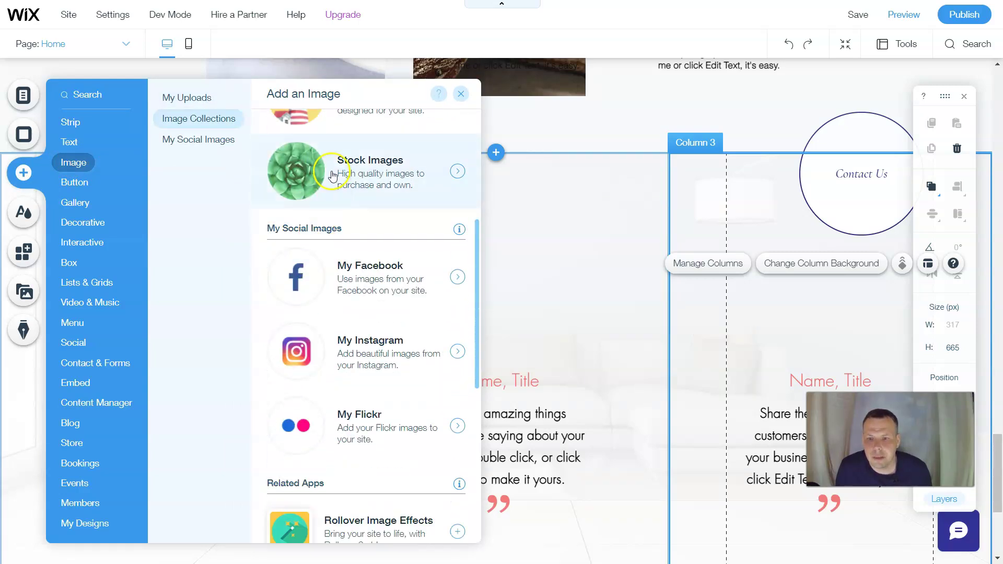
scroll(319, 175, up, 3)
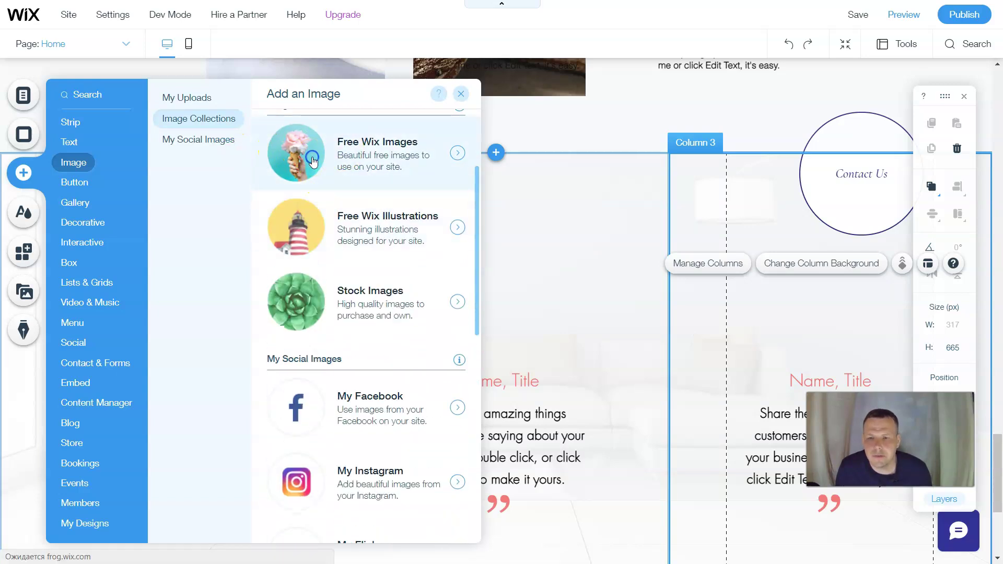
click(339, 167)
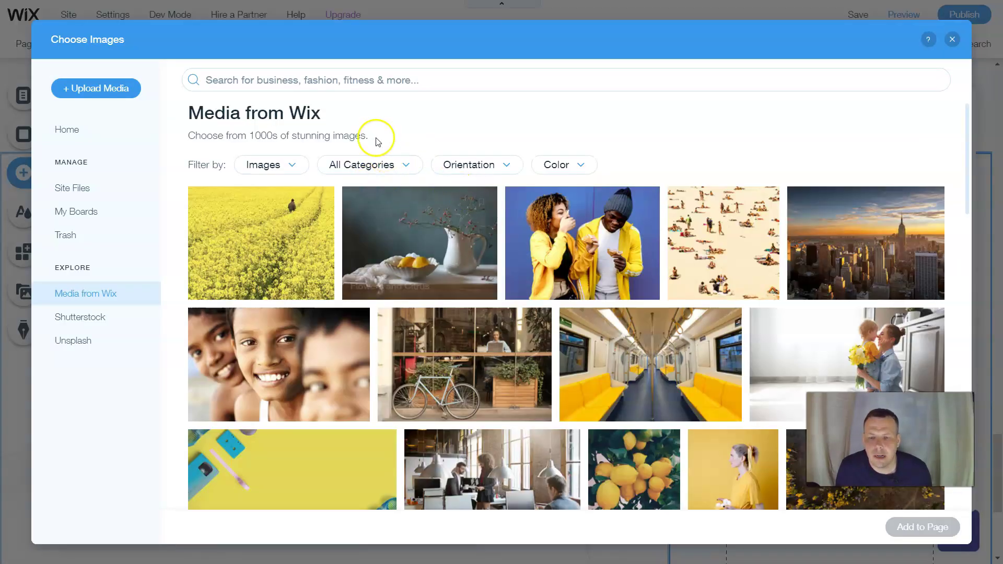
click(374, 76)
text(cake)
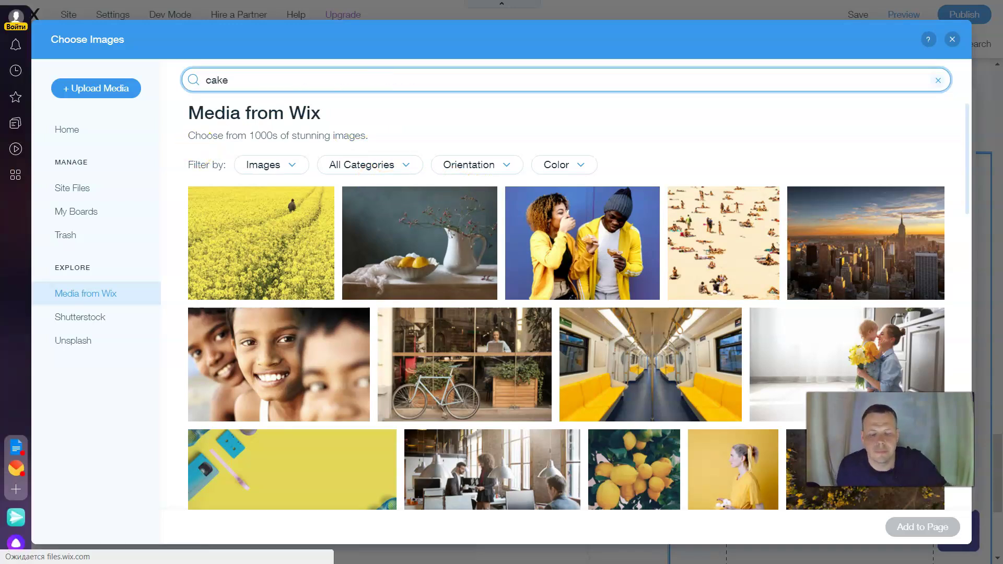
key(Return)
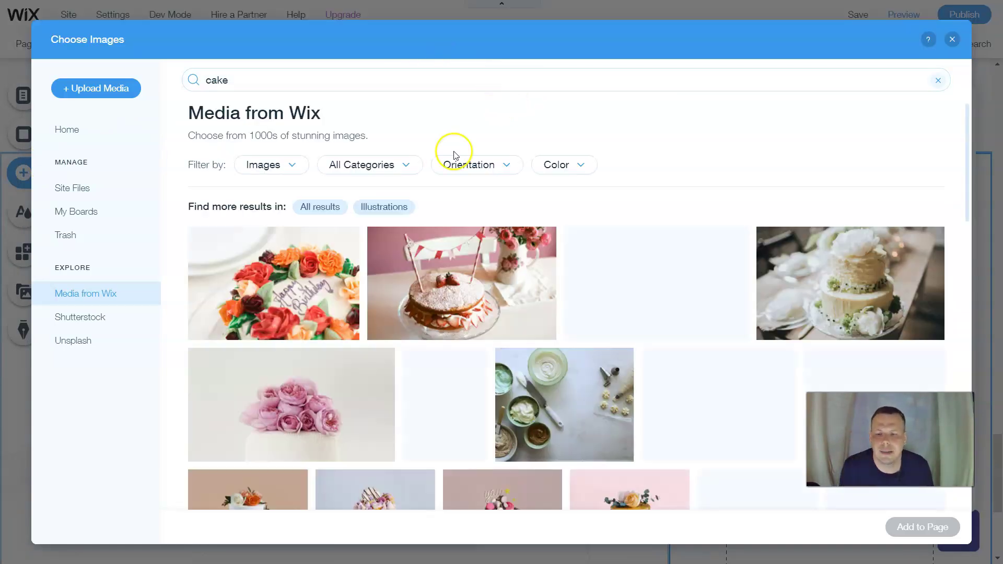
- Choose the Fruit Cake photo with caramel drips and berries from the cake images and add it to the page
scroll(575, 246, down, 3)
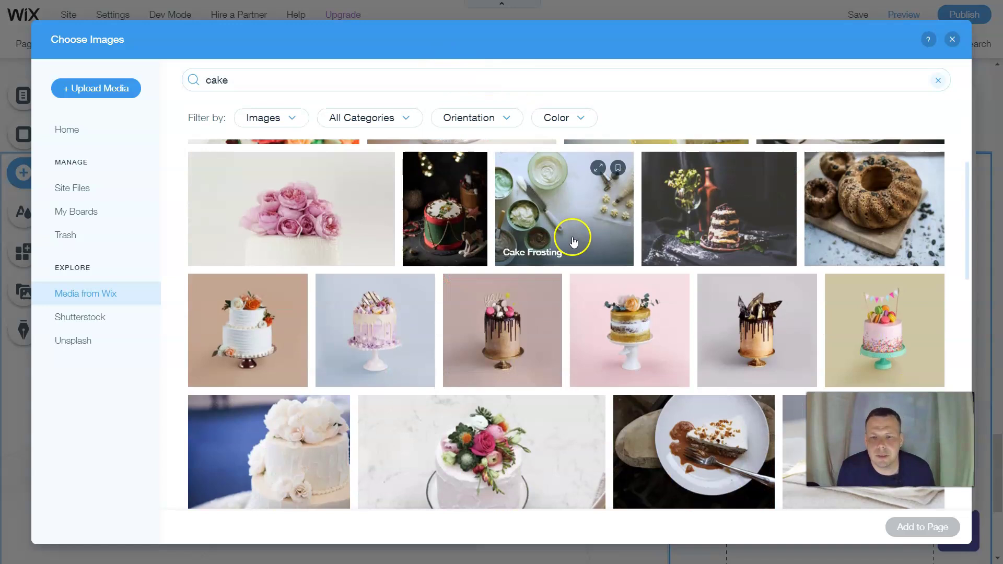
scroll(575, 241, down, 2)
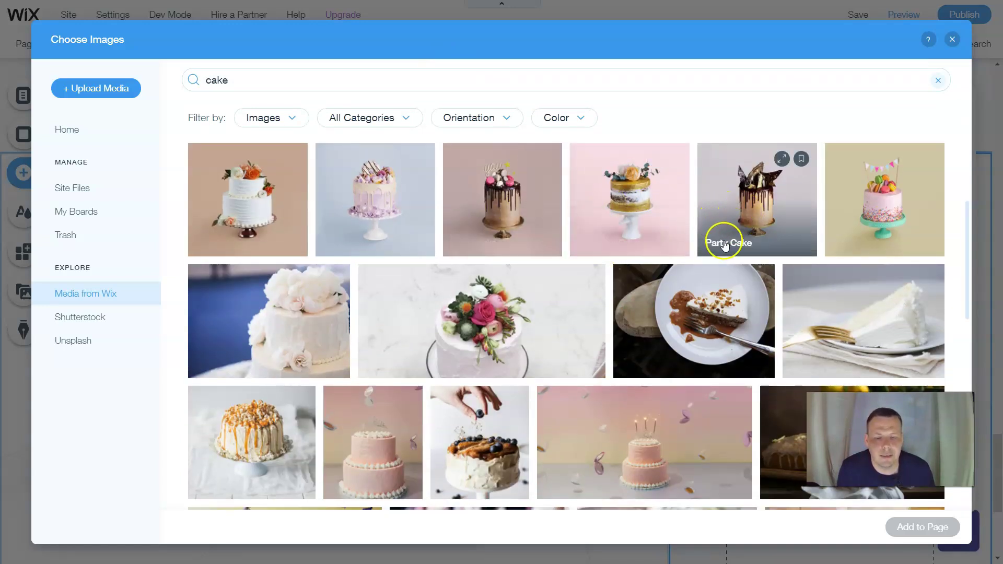
scroll(721, 245, down, 8)
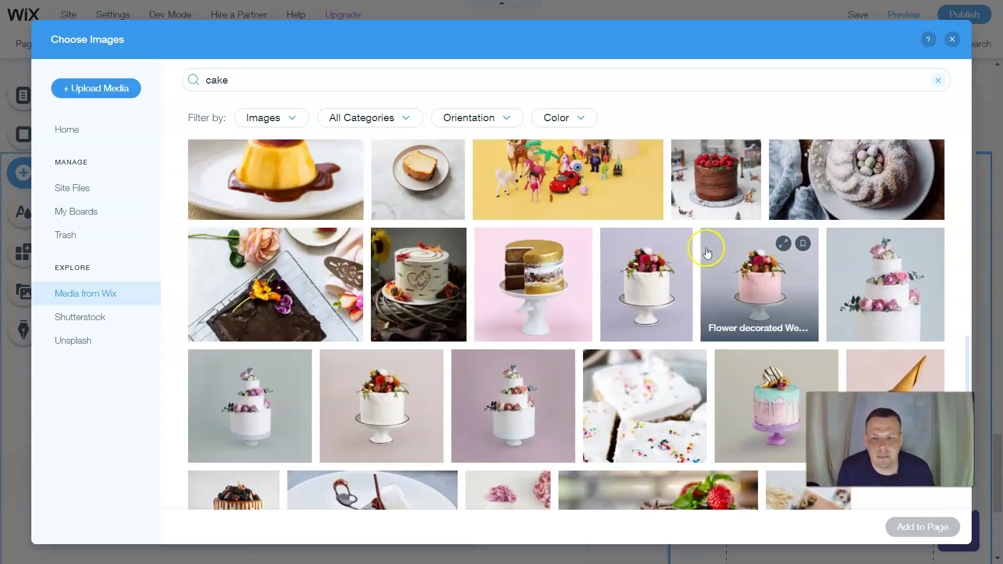
scroll(707, 254, down, 3)
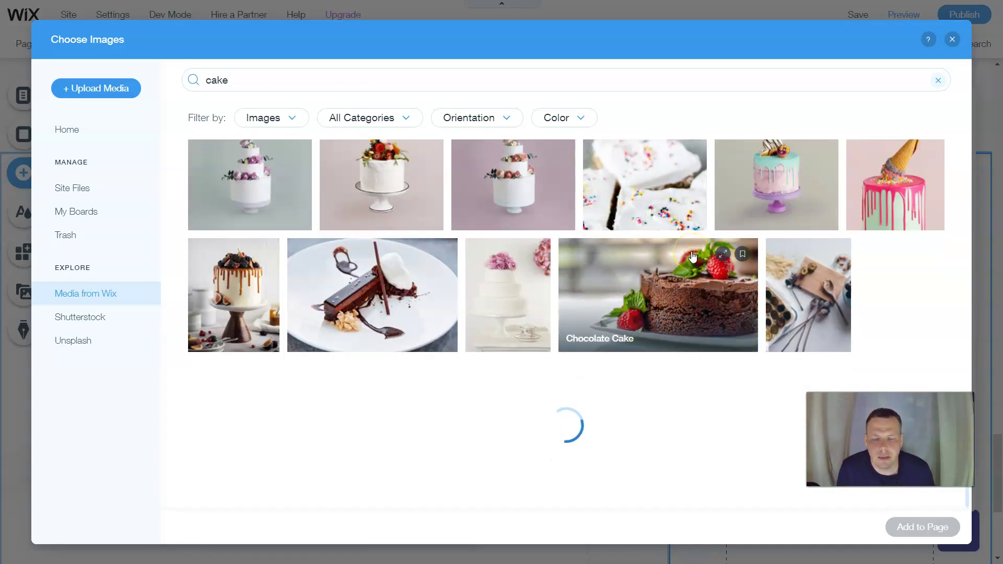
scroll(583, 230, down, 4)
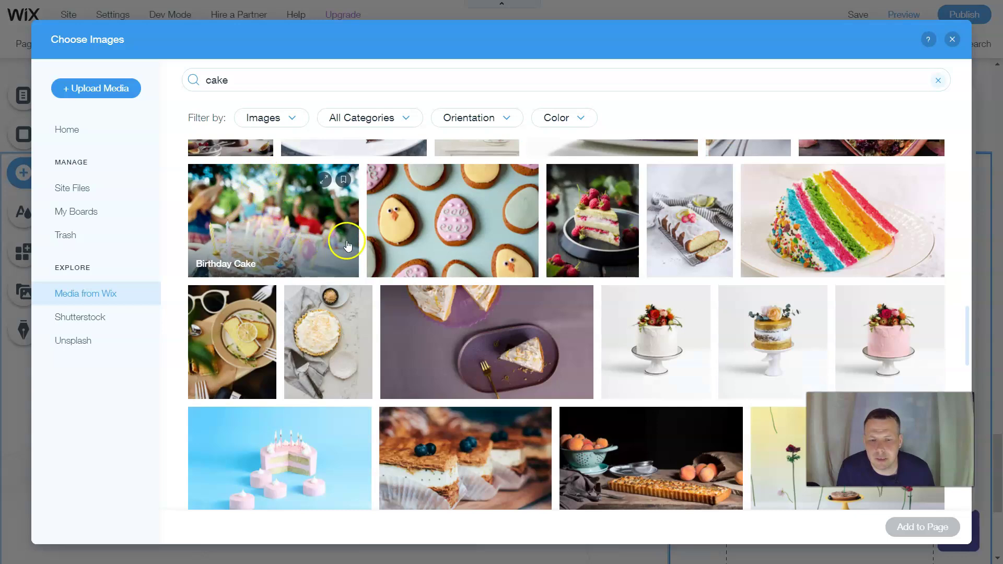
scroll(366, 251, up, 4)
scroll(368, 273, down, 10)
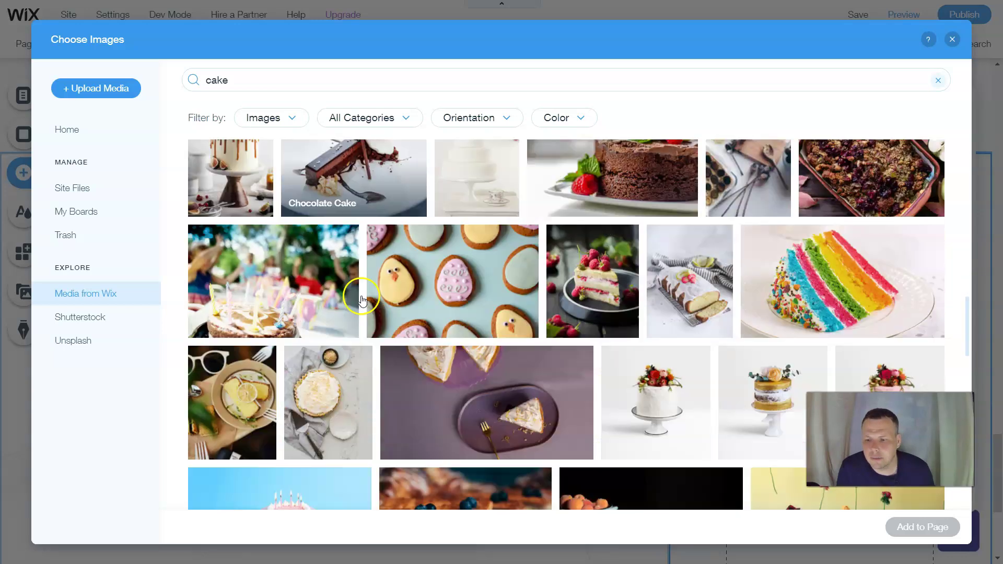
scroll(365, 296, up, 9)
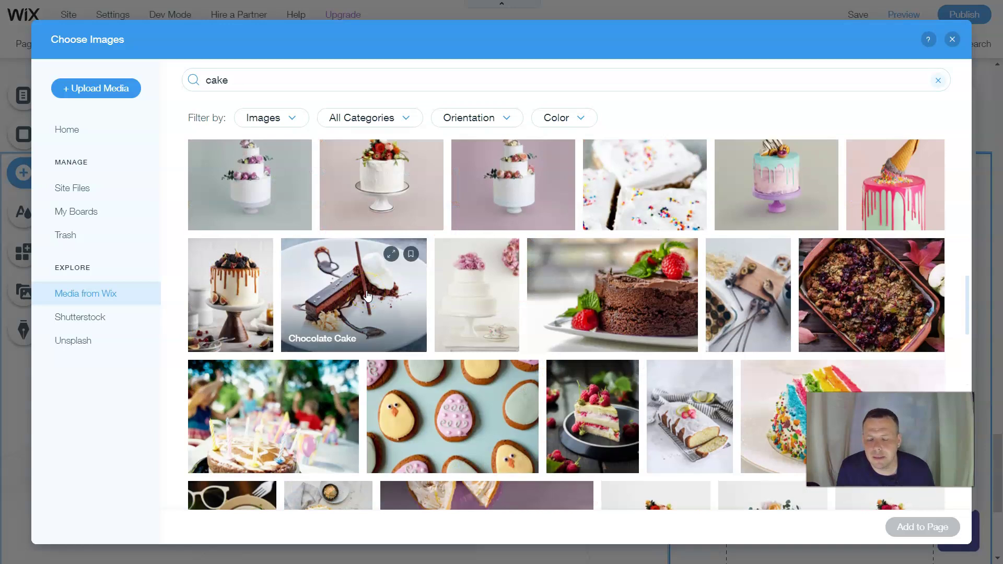
click(235, 312)
click(264, 320)
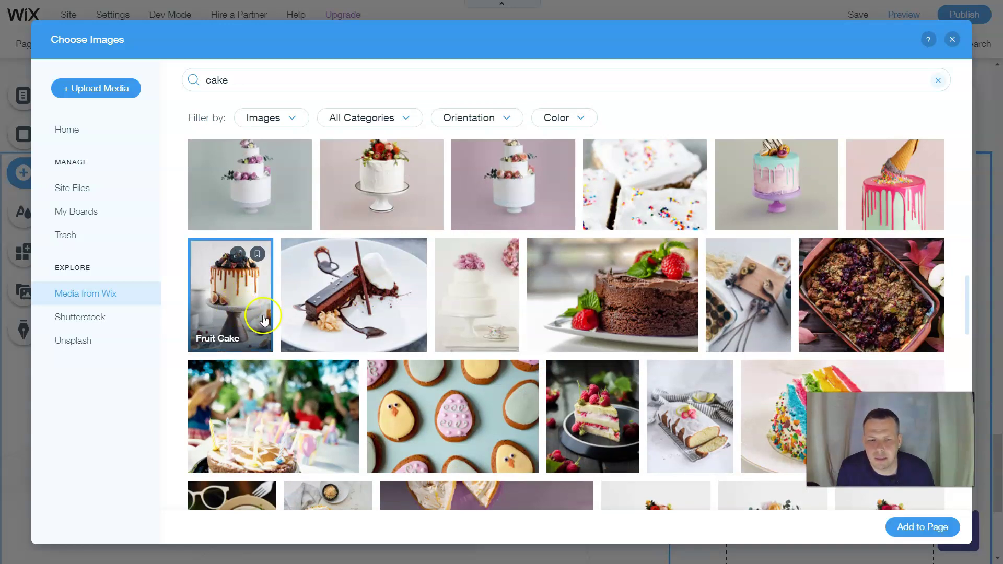
click(924, 531)
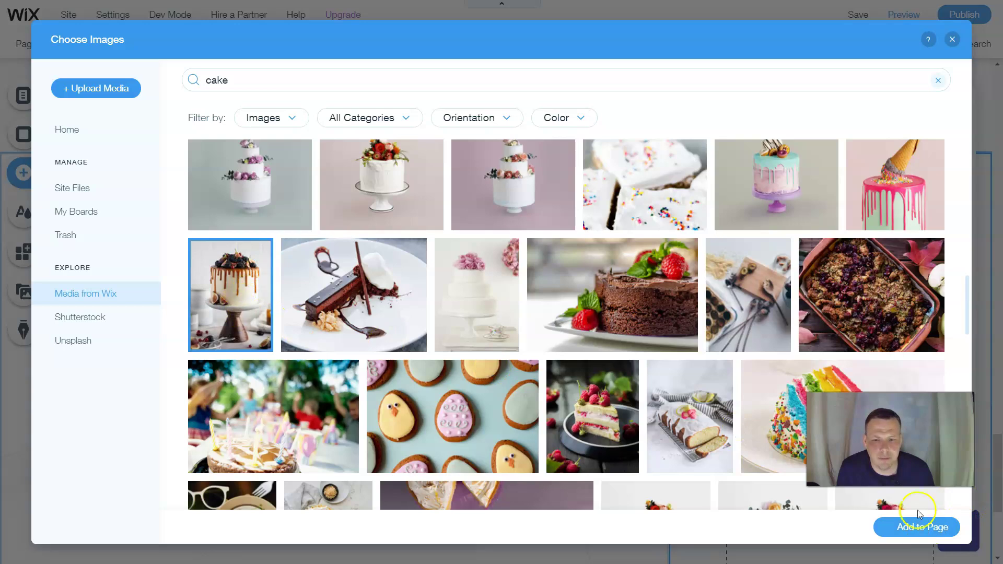
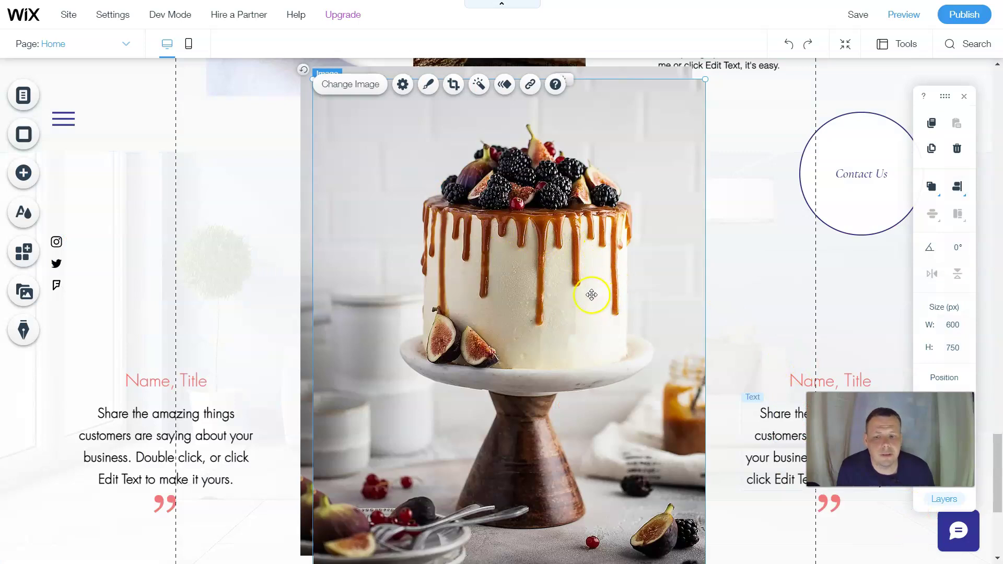
- Move the extra copy of the fruit cake image off the one beneath and delete it
drag(743, 319, 471, 306)
right_click(472, 307)
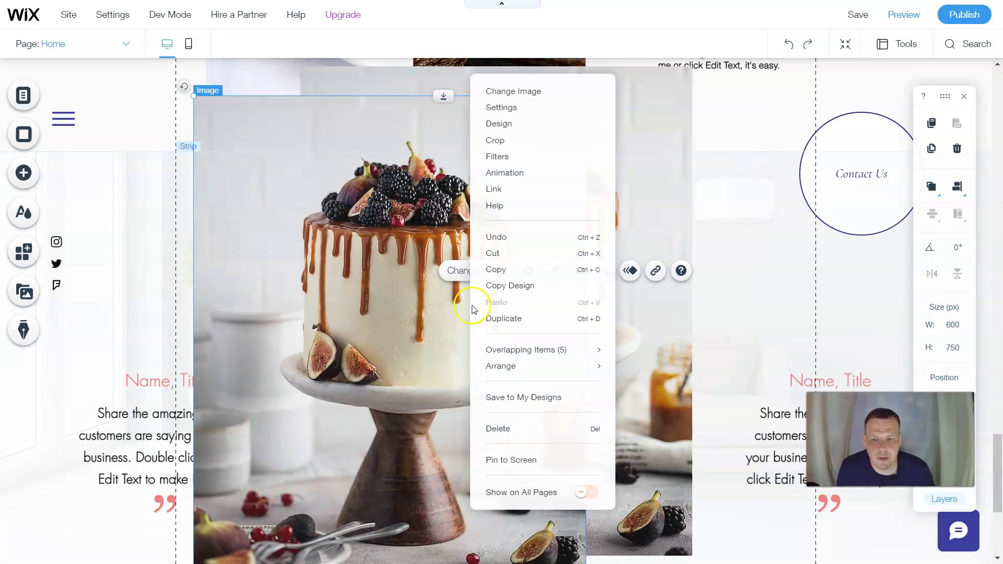
click(501, 426)
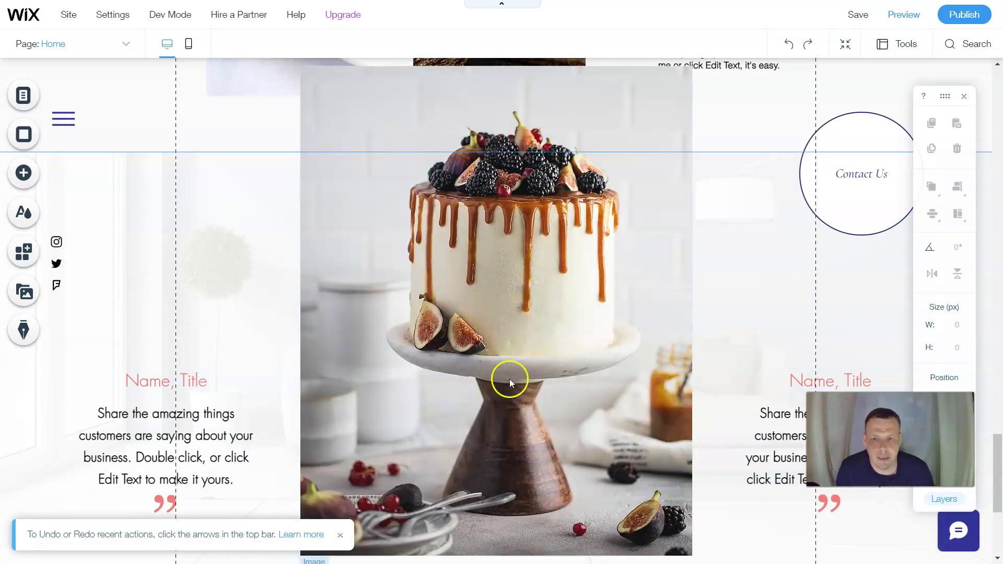
- Crop the fruit cake image closely around the cake to about 396 × 380 px and move it towards the first testimonial
click(534, 287)
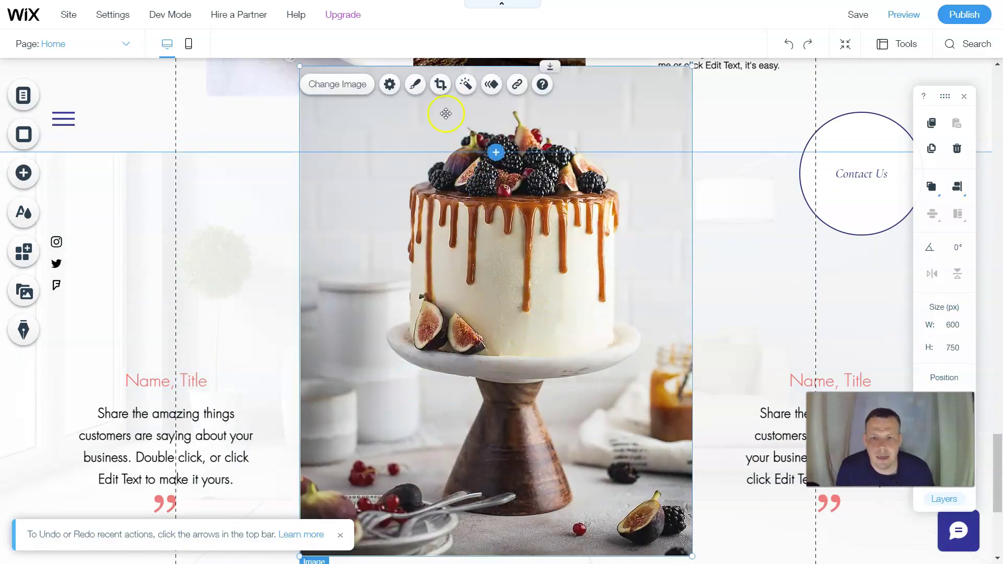
click(443, 91)
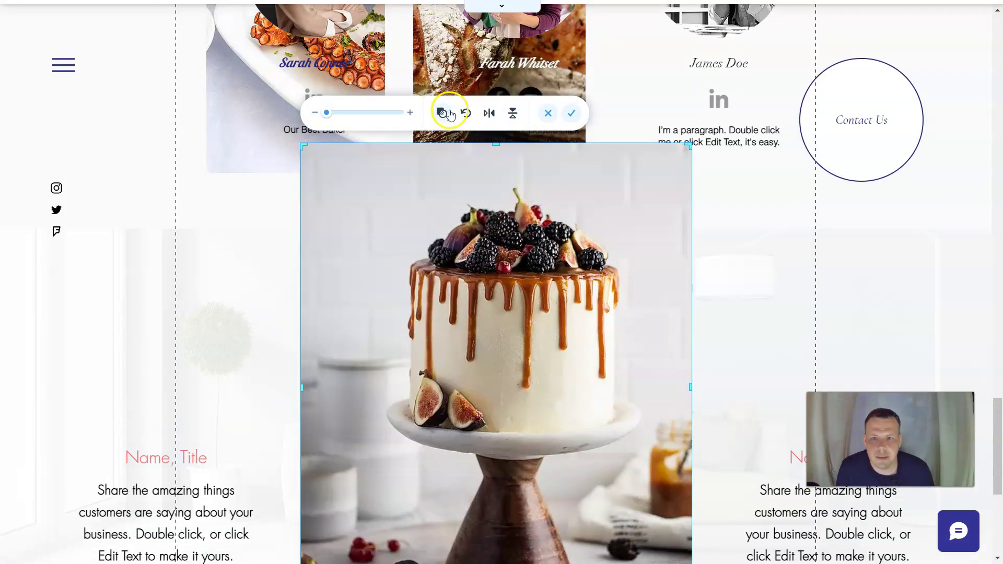
drag(498, 146, 493, 310)
scroll(528, 341, down, 5)
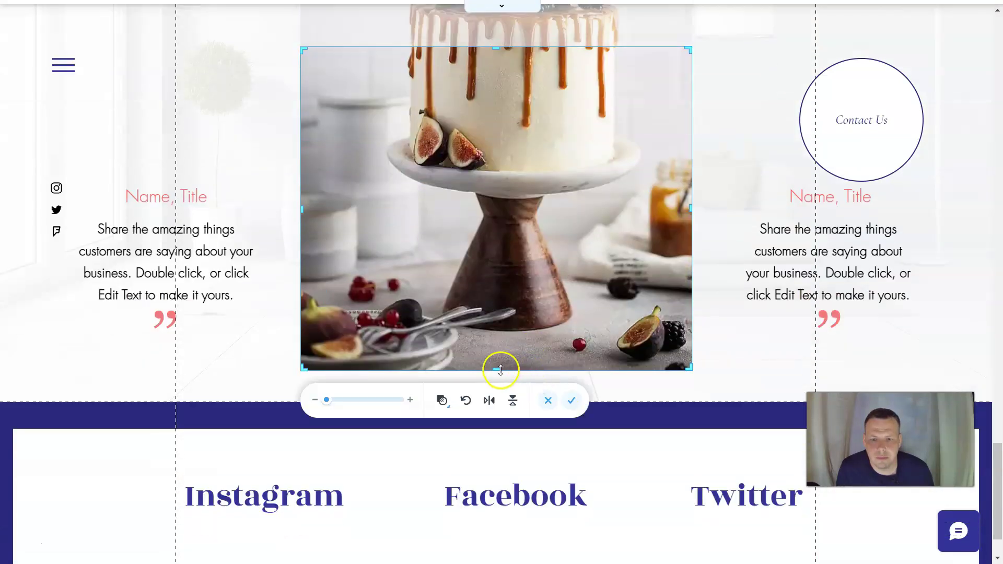
drag(501, 370, 525, 56)
scroll(552, 207, up, 3)
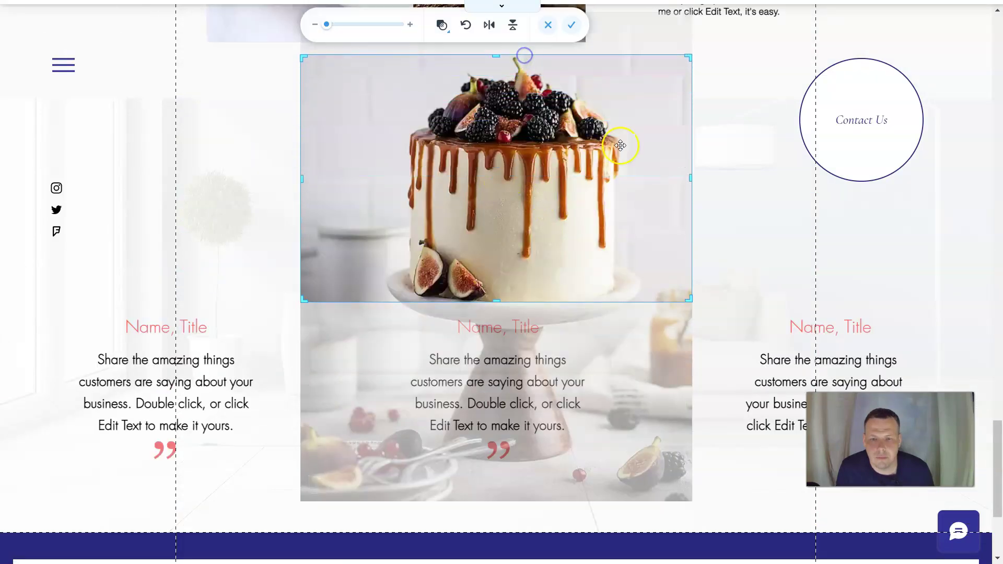
drag(690, 178, 622, 184)
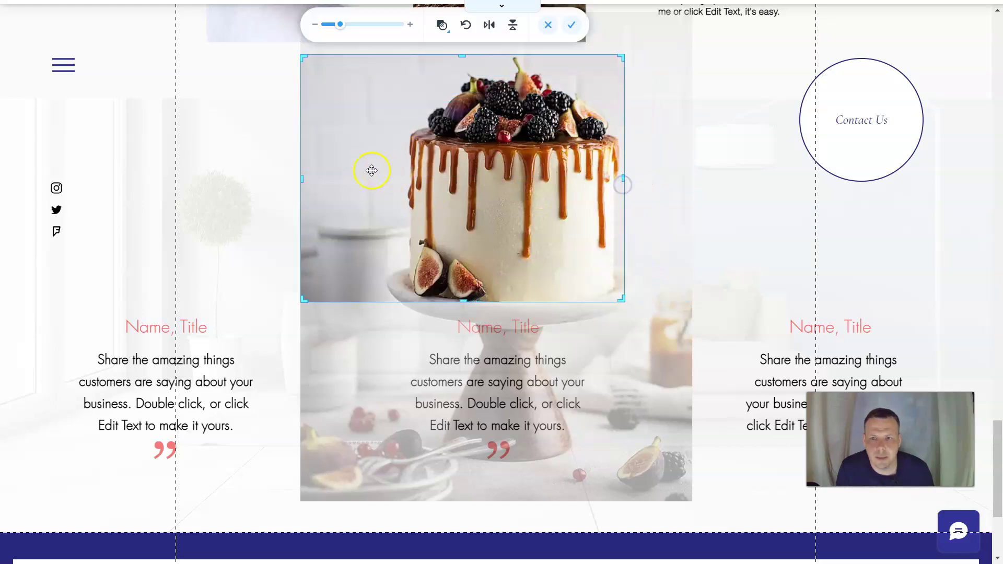
drag(301, 179, 368, 187)
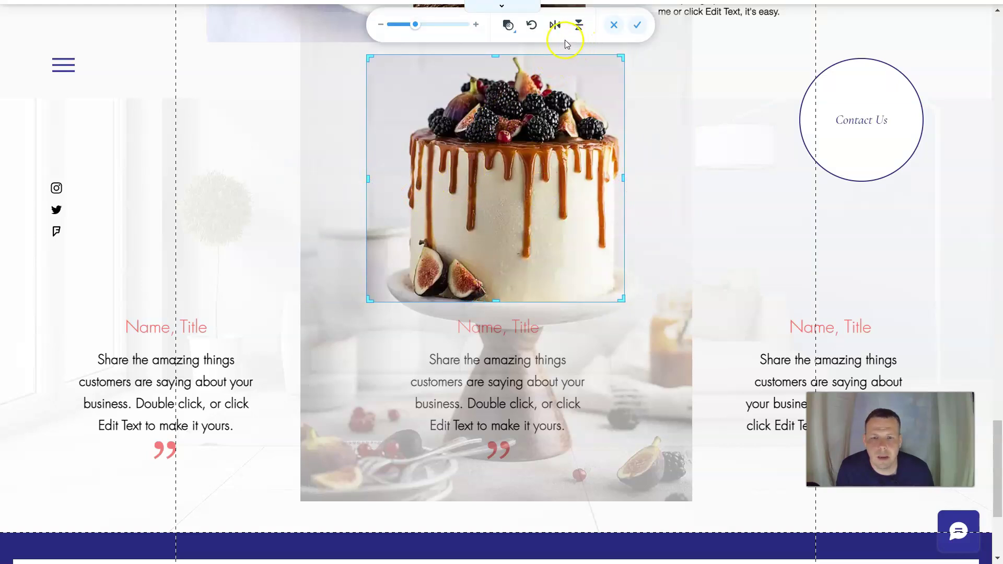
click(640, 27)
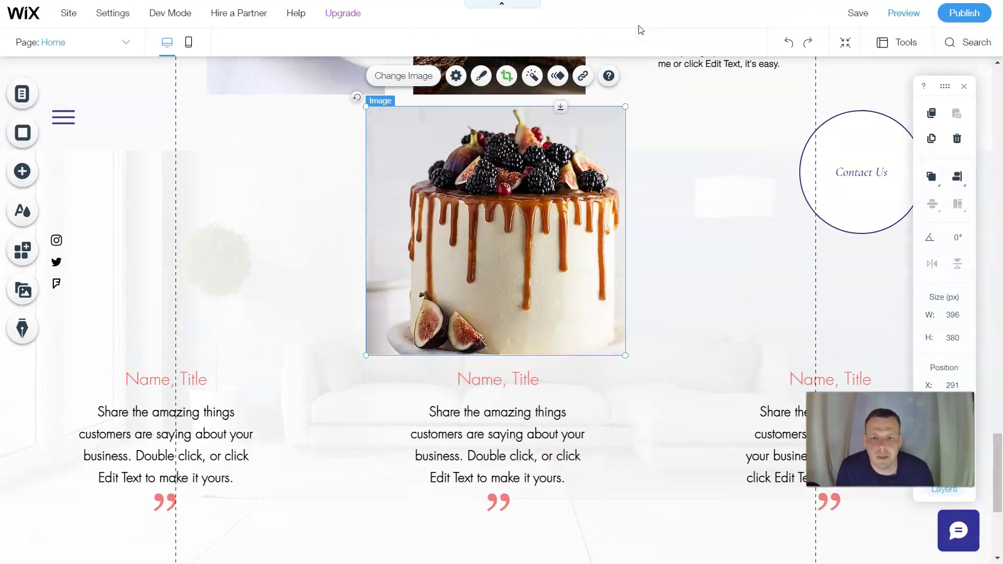
click(542, 187)
drag(536, 202, 364, 214)
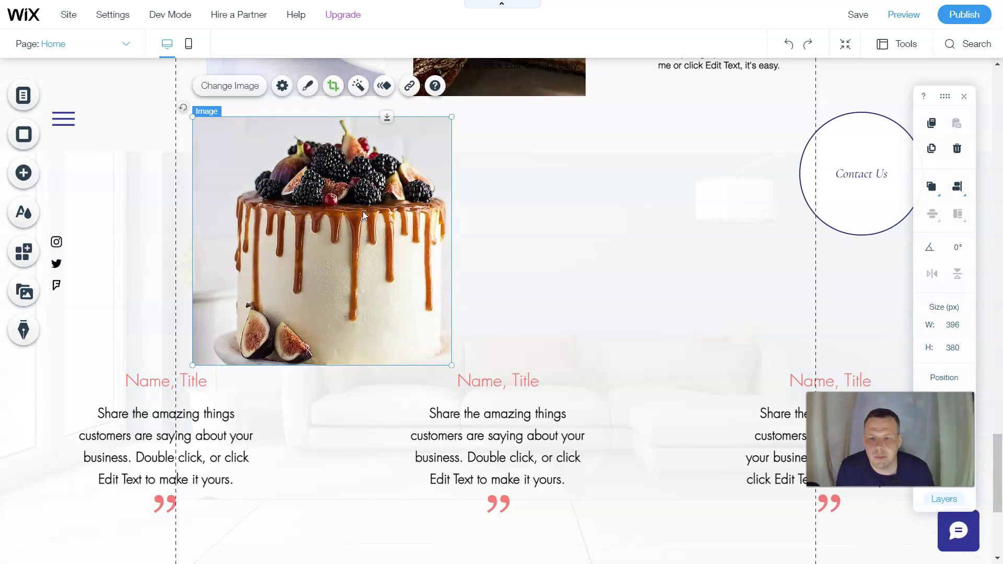
- Crop the cake image into a heart shape and shift the photo so the cake sits centred inside it
click(333, 90)
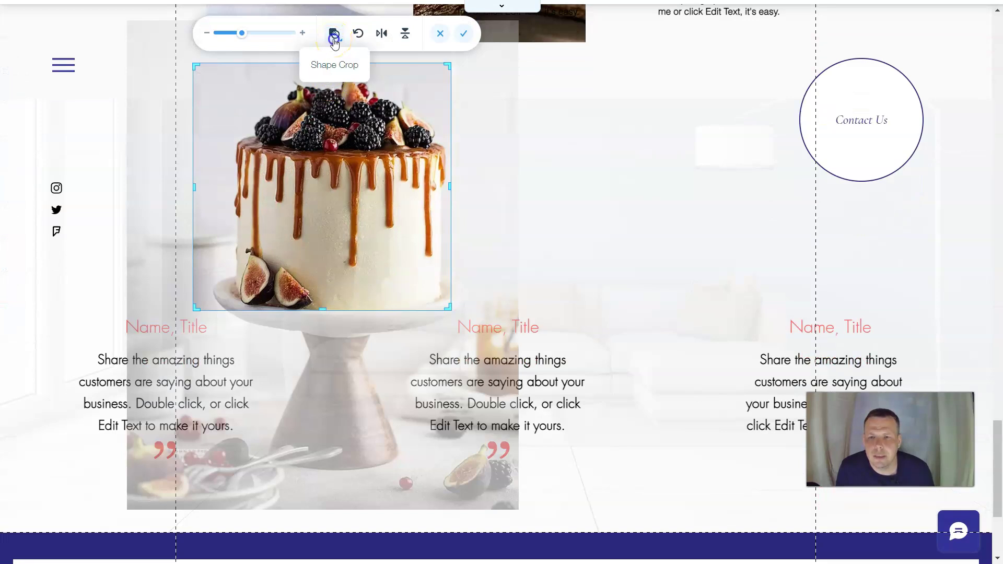
click(359, 37)
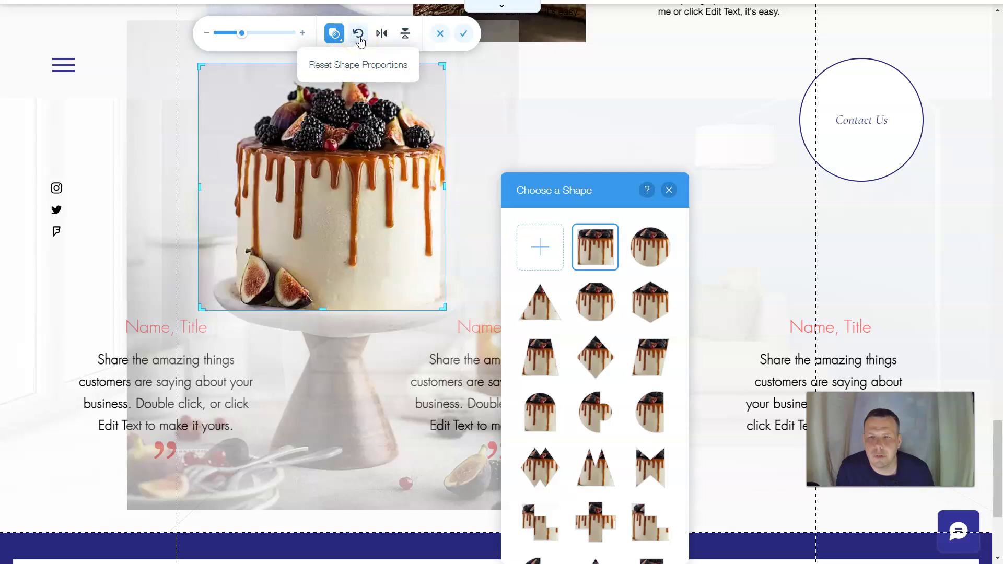
click(380, 33)
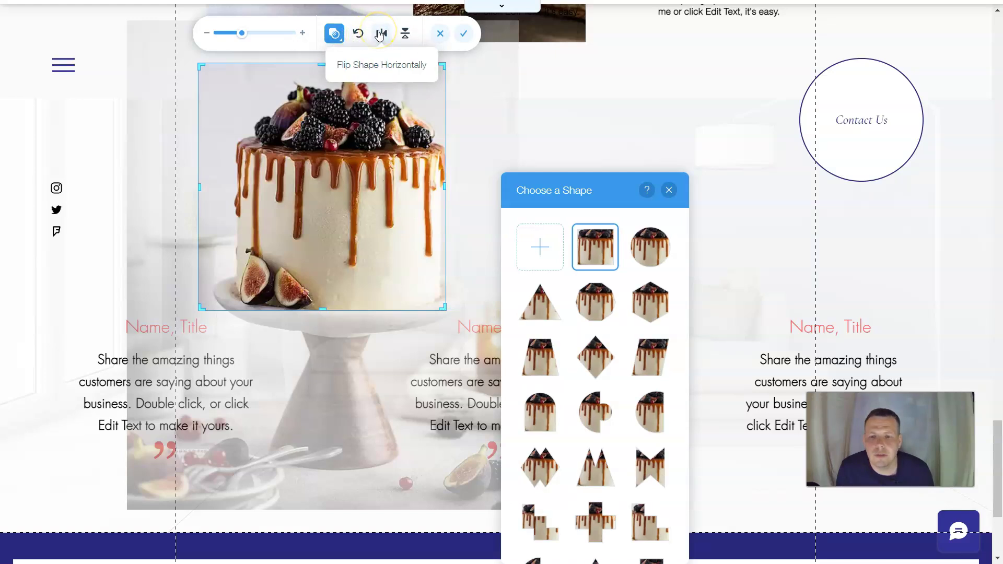
click(402, 34)
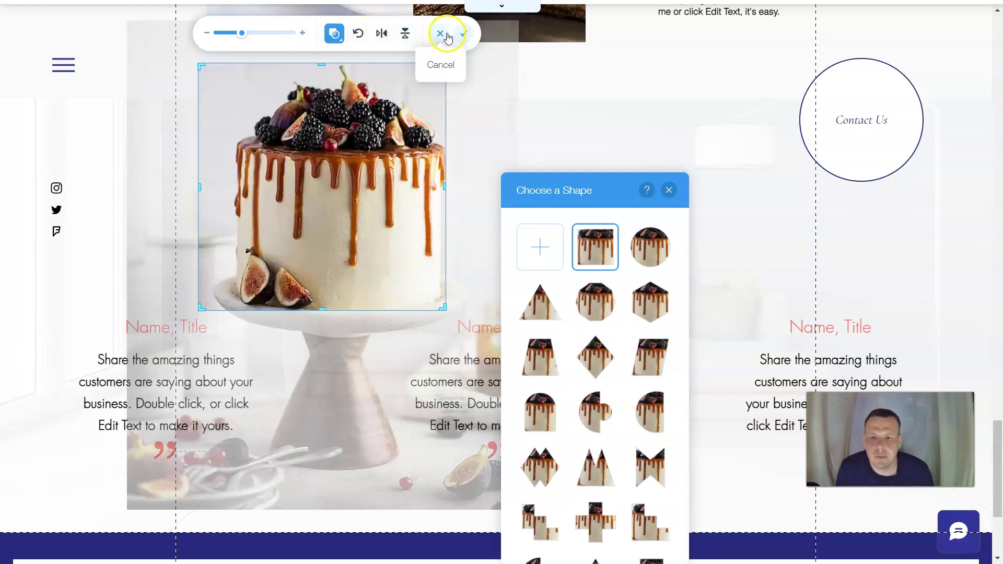
scroll(593, 387, down, 4)
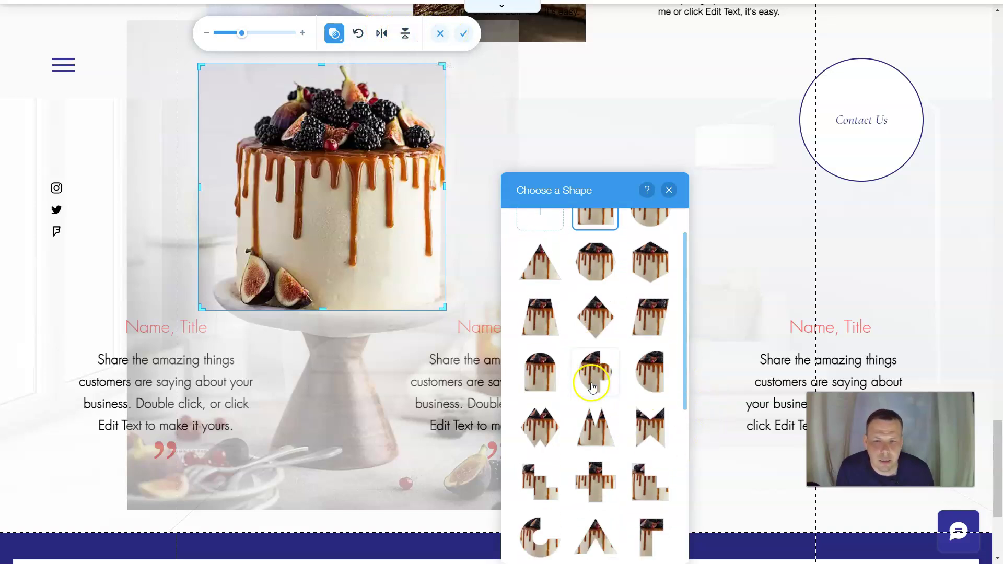
scroll(647, 448, down, 3)
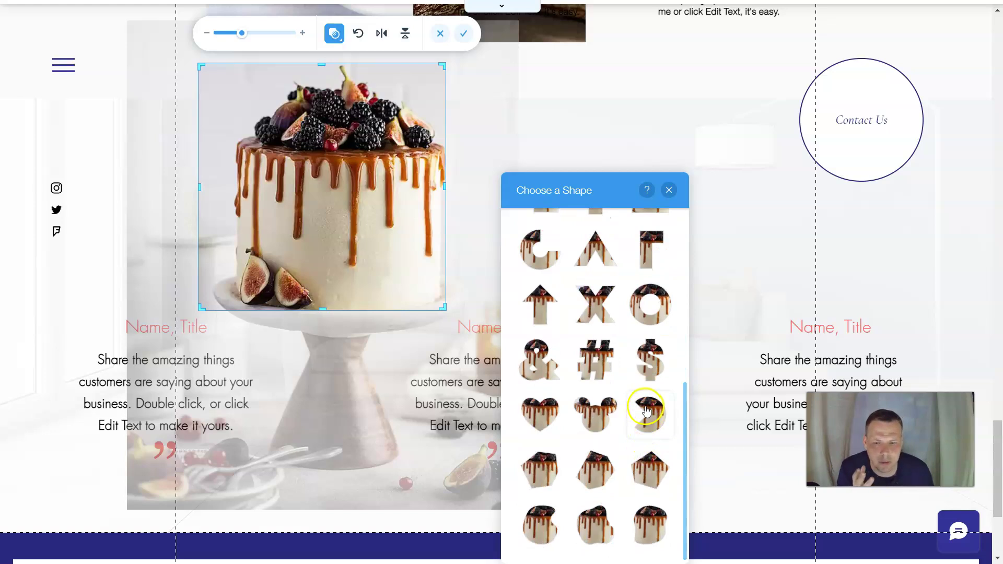
click(540, 414)
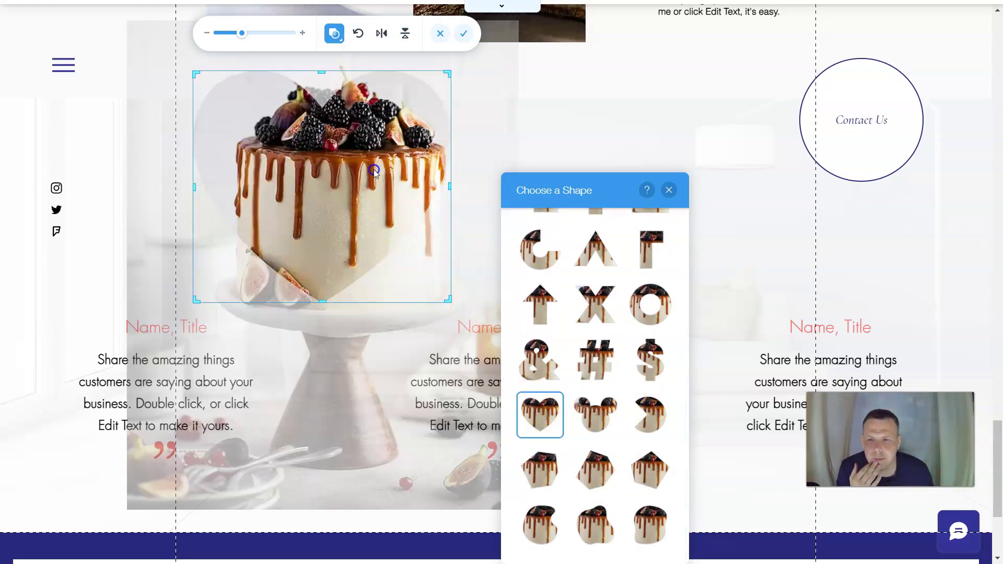
click(346, 177)
drag(356, 178, 335, 195)
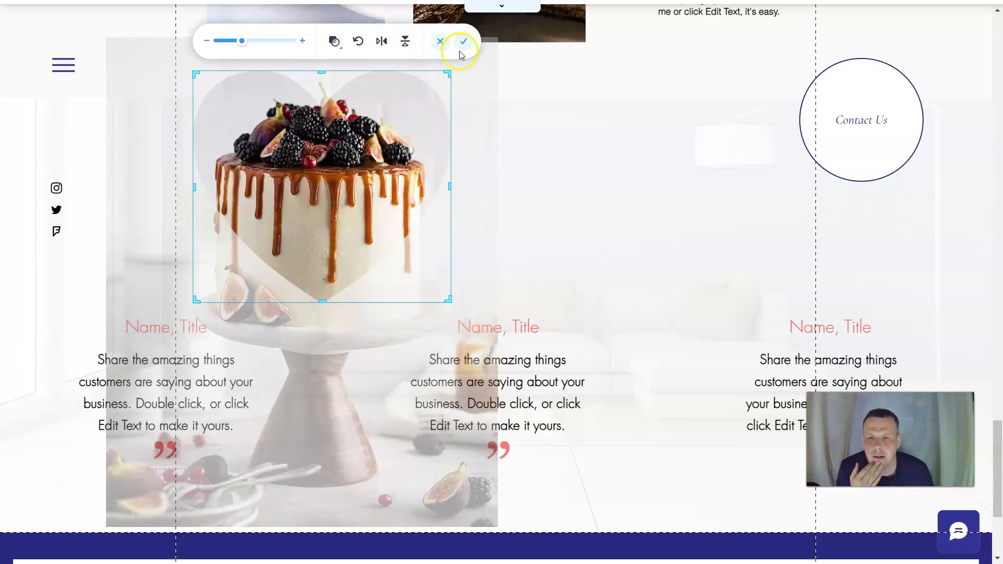
click(462, 44)
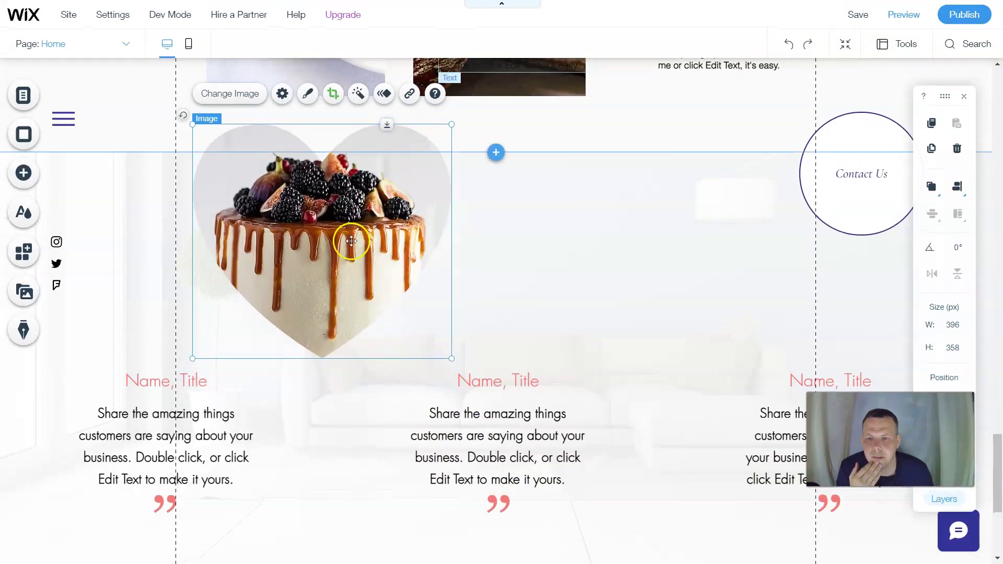
- Place the heart-shaped cake above the first testimonial, duplicate it and place the copy above the middle testimonial
drag(349, 242, 210, 236)
right_click(251, 225)
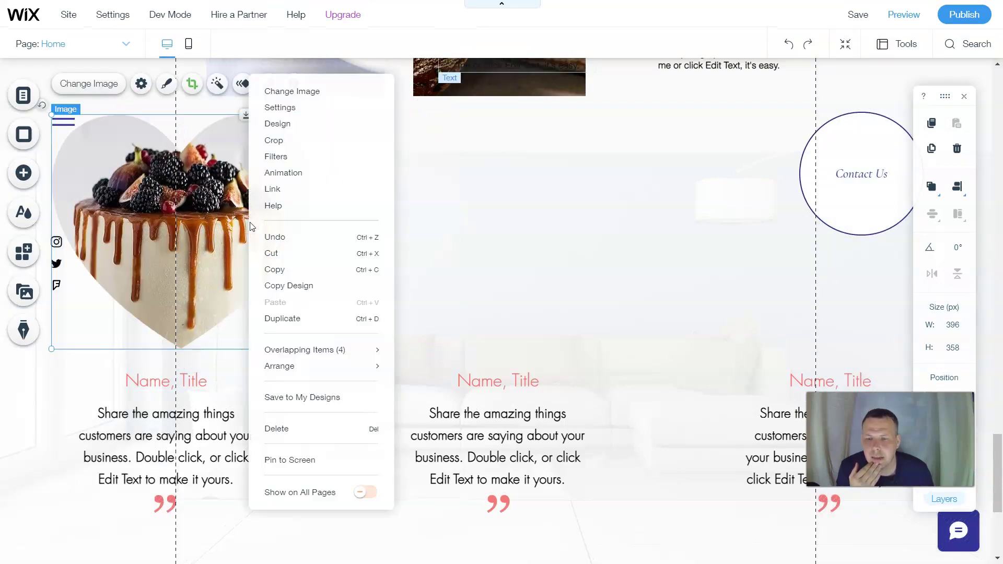
click(293, 326)
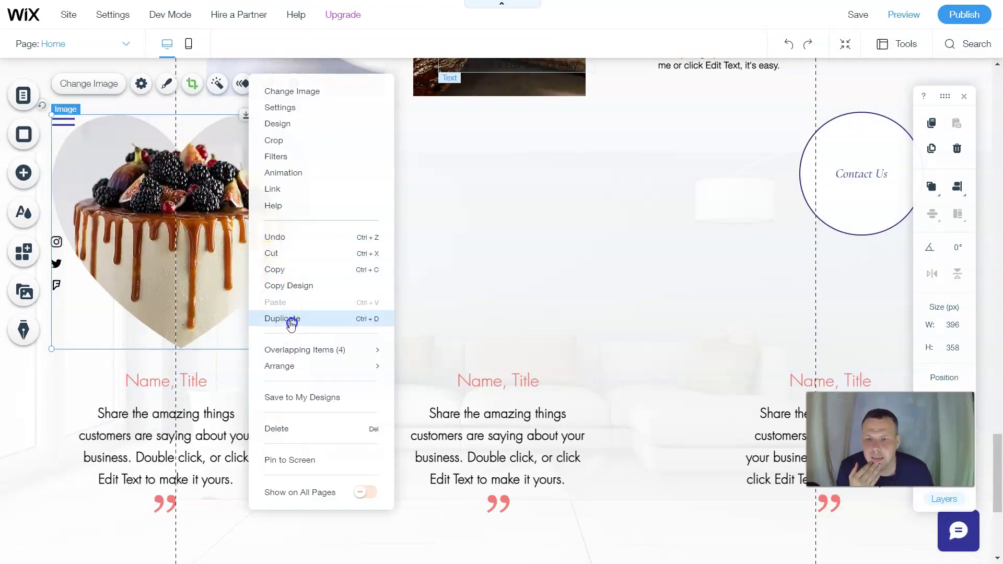
drag(261, 254, 538, 252)
- Duplicate the middle heart-shaped cake, place the copy above the third testimonial and adjust the middle heart's position
right_click(538, 252)
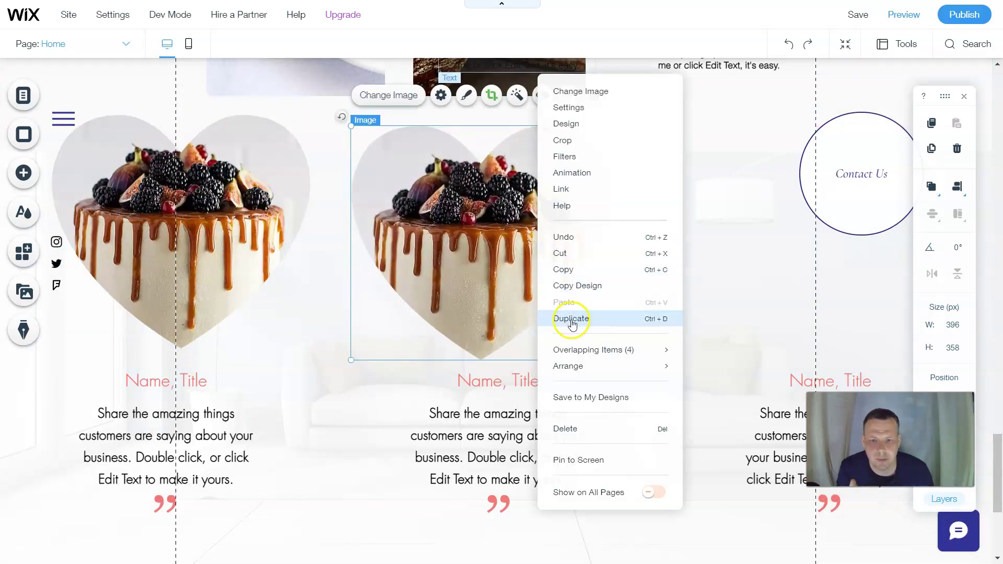
mouse_move(584, 382)
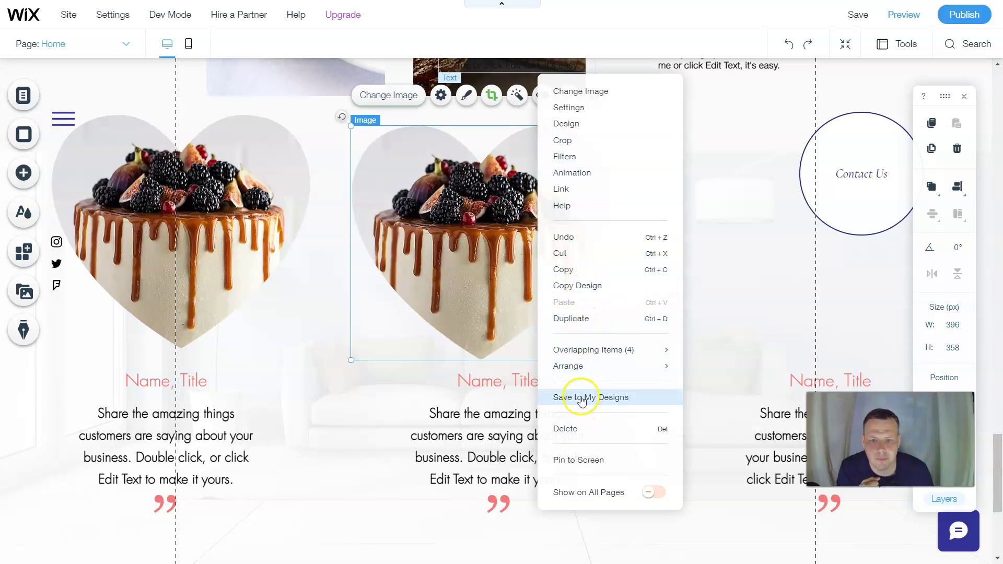
click(602, 319)
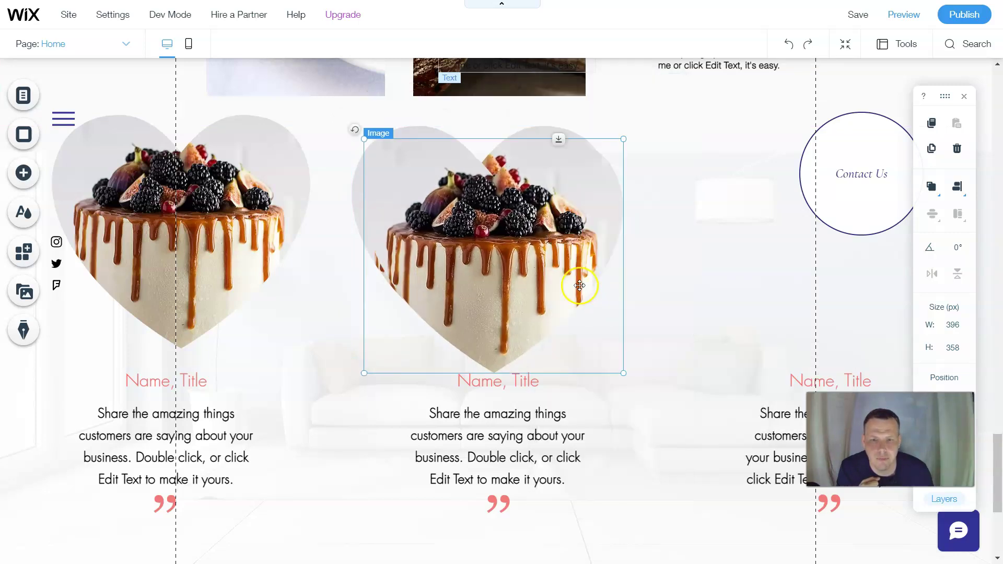
drag(533, 253, 807, 257)
drag(511, 242, 522, 246)
scroll(672, 291, down, 3)
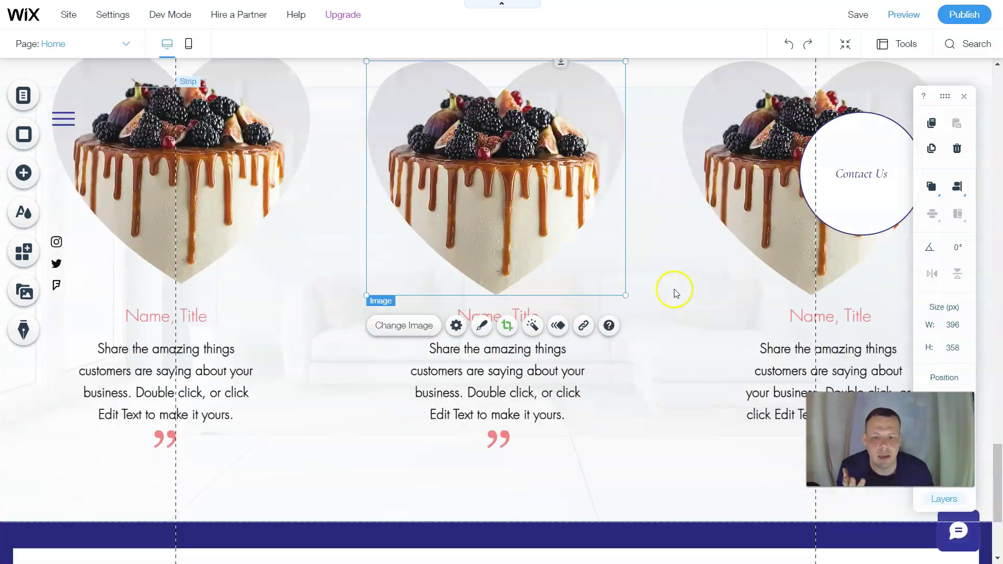
scroll(660, 323, up, 4)
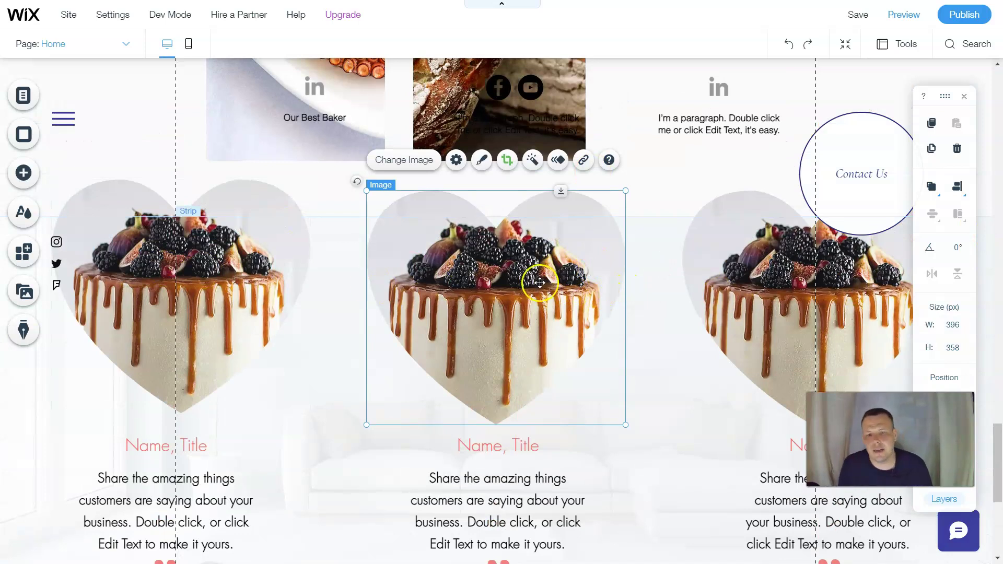
- Look through the image, gallery, interactive and decorative elements that can be added, including arrows, lines and vector art
click(33, 180)
click(73, 181)
click(74, 163)
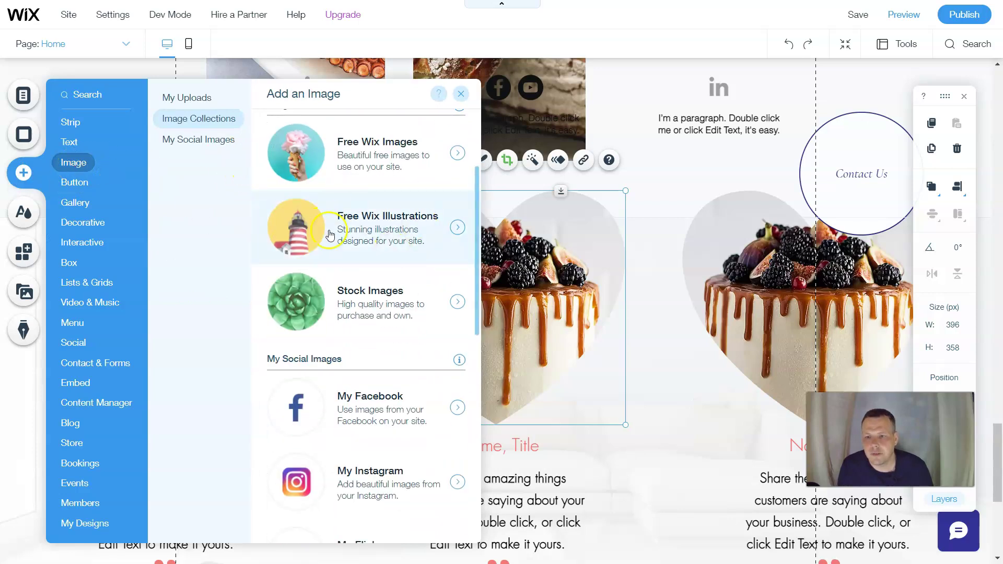
click(84, 202)
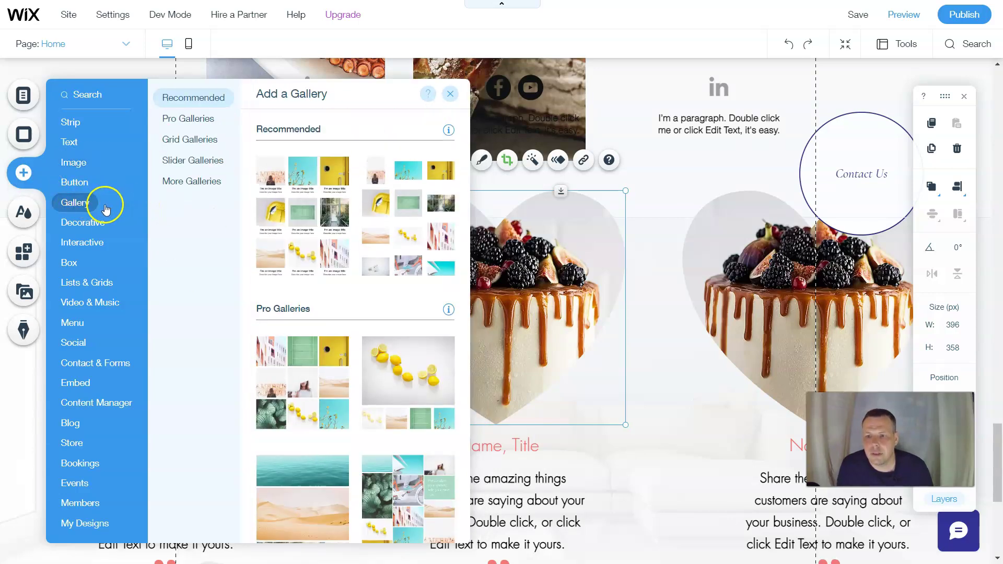
click(105, 244)
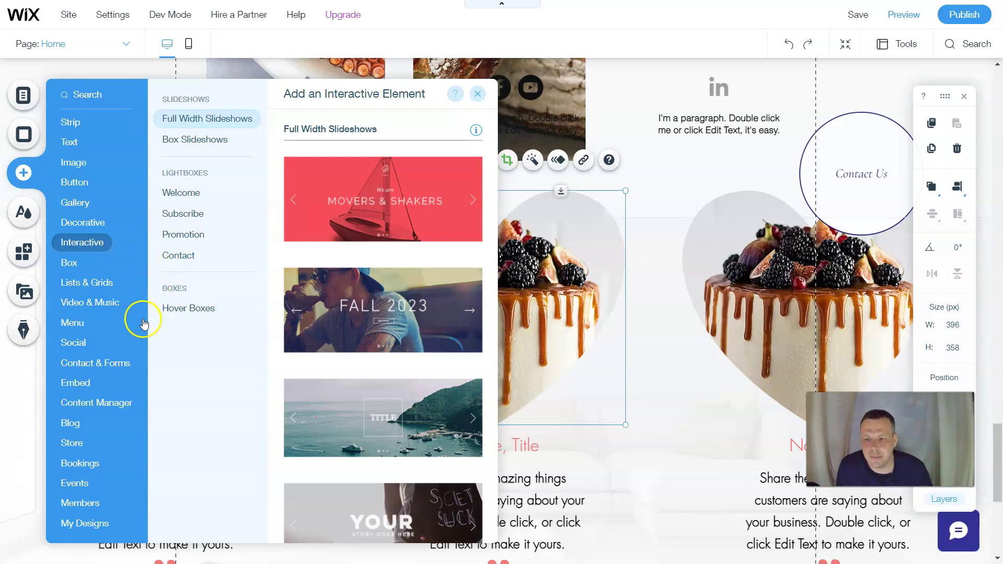
click(90, 225)
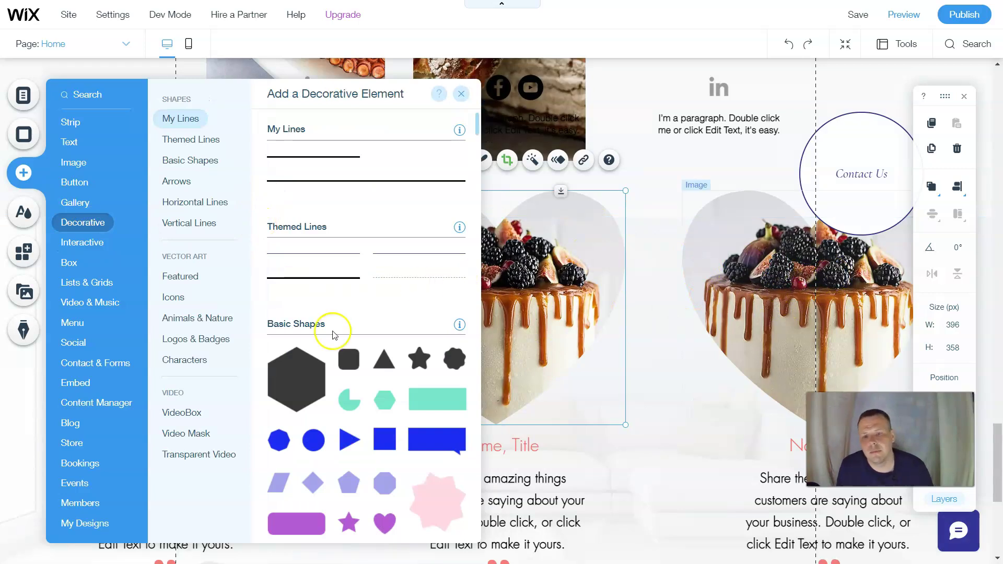
scroll(356, 352, down, 5)
scroll(364, 353, down, 10)
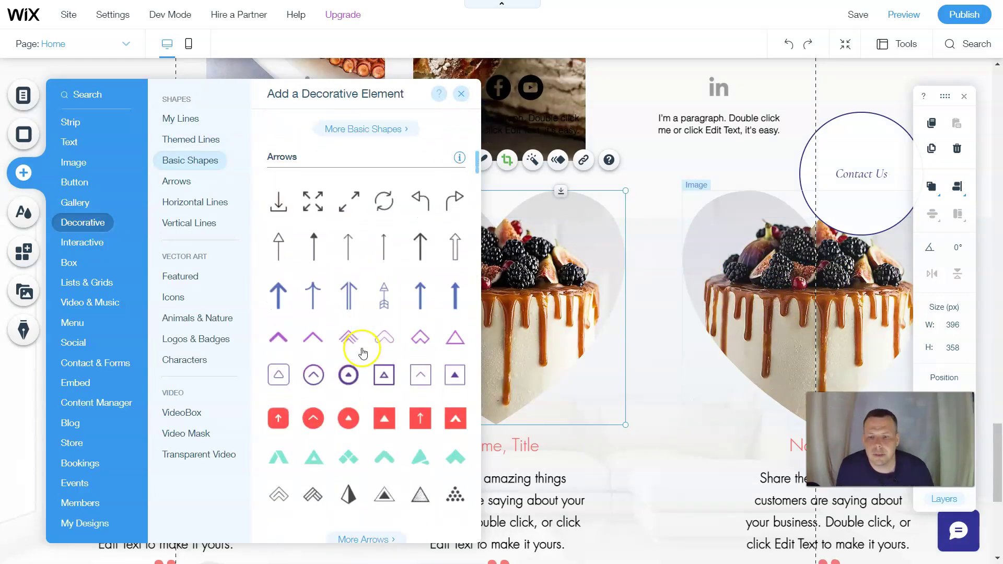
scroll(367, 351, down, 5)
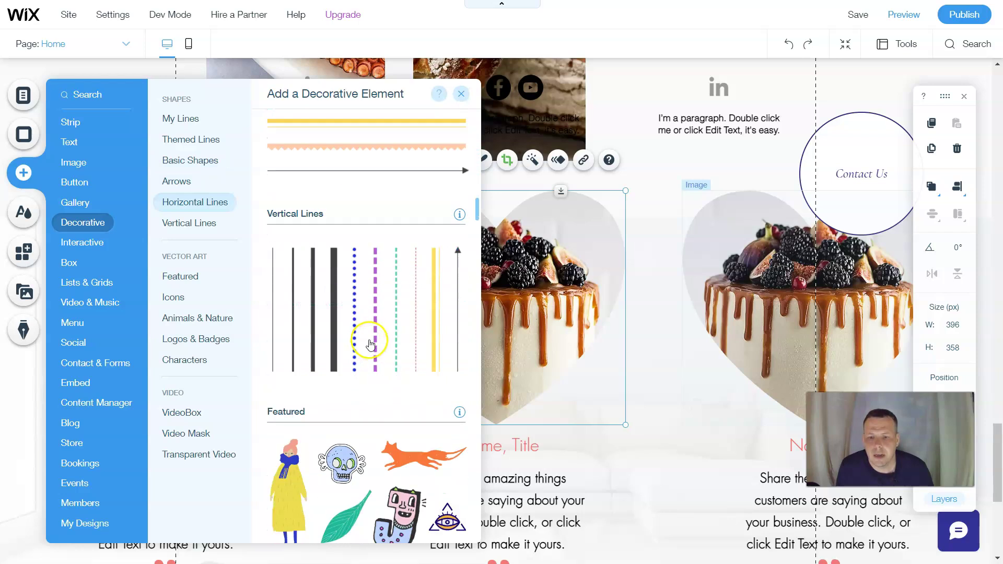
click(186, 276)
scroll(415, 314, down, 10)
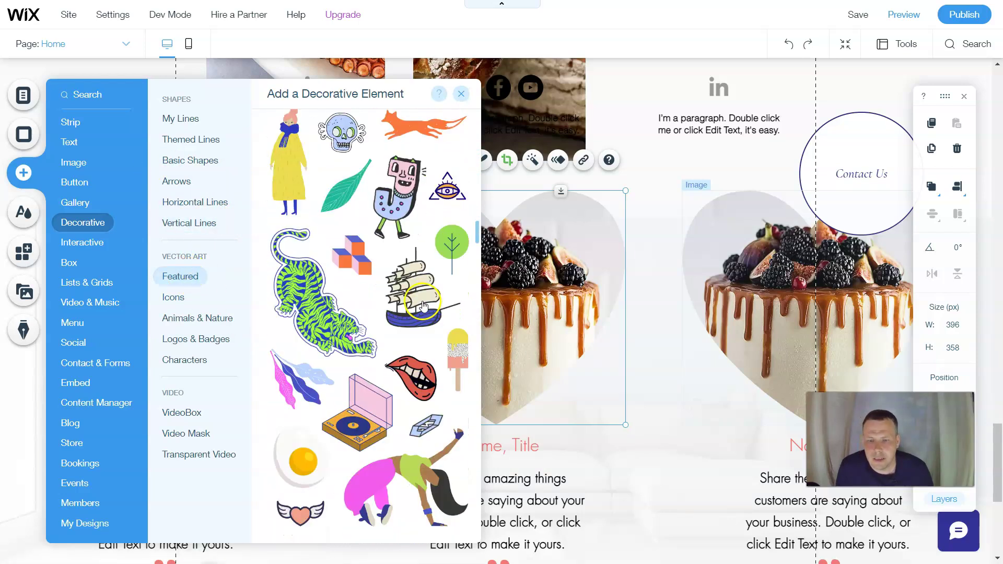
scroll(413, 311, down, 8)
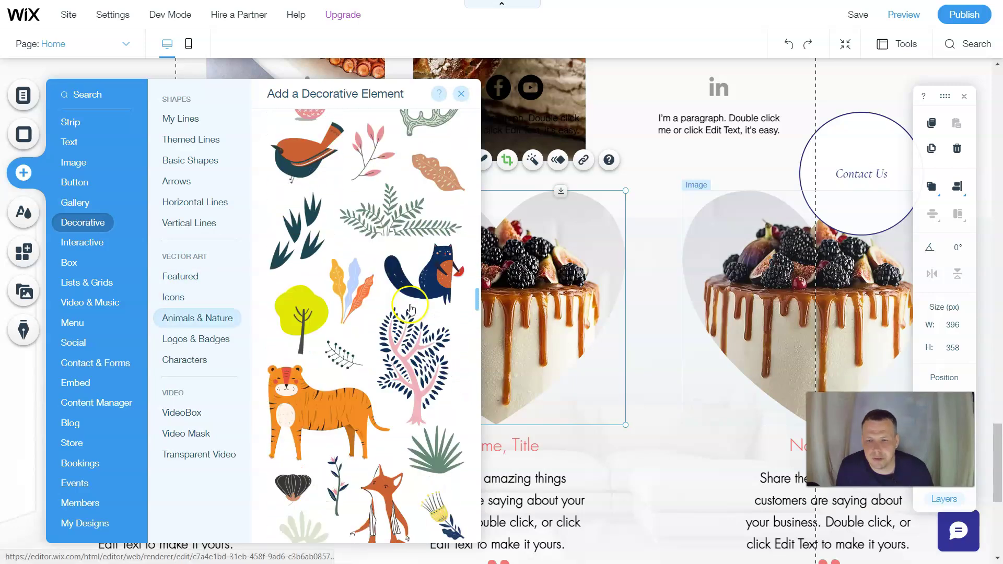
- Place a scalloped basic shape over the first heart-shaped cake and delete it again
scroll(403, 302, up, 8)
click(180, 149)
click(194, 160)
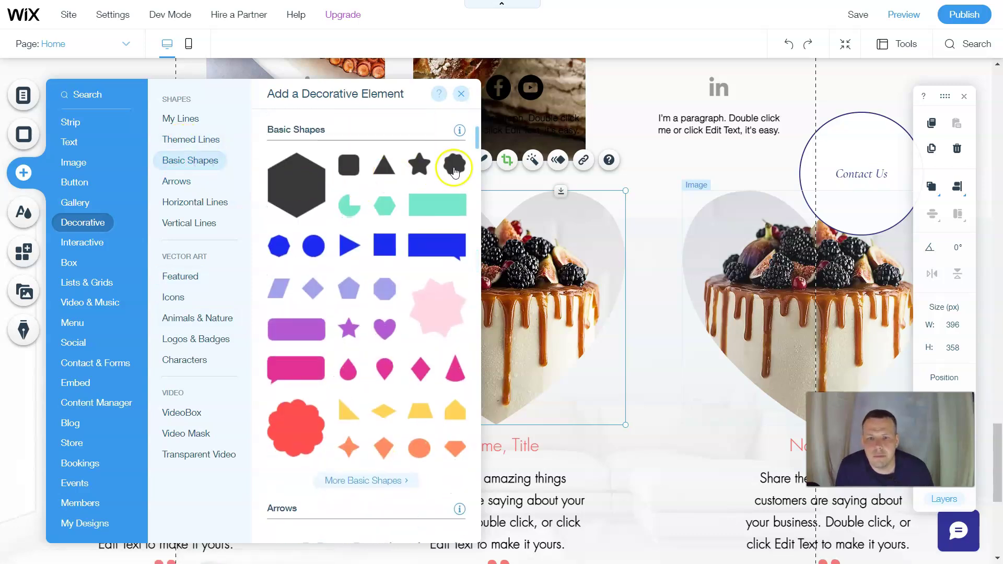
drag(454, 164, 183, 353)
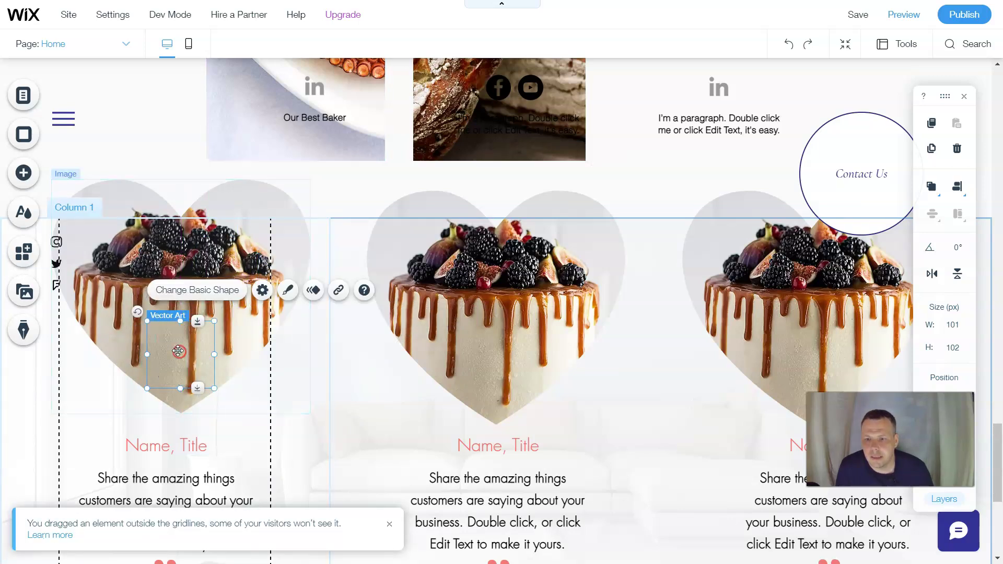
right_click(181, 351)
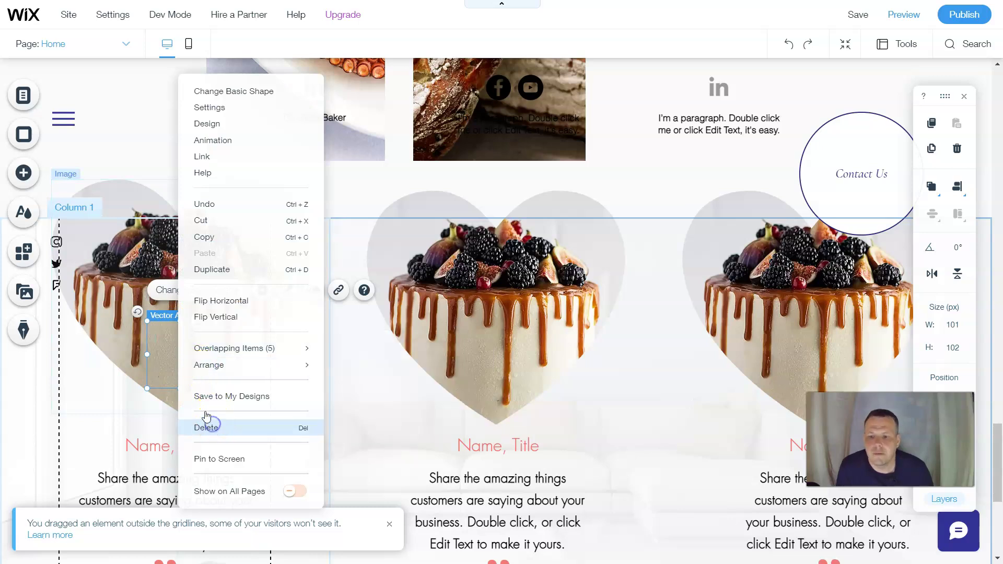
click(207, 420)
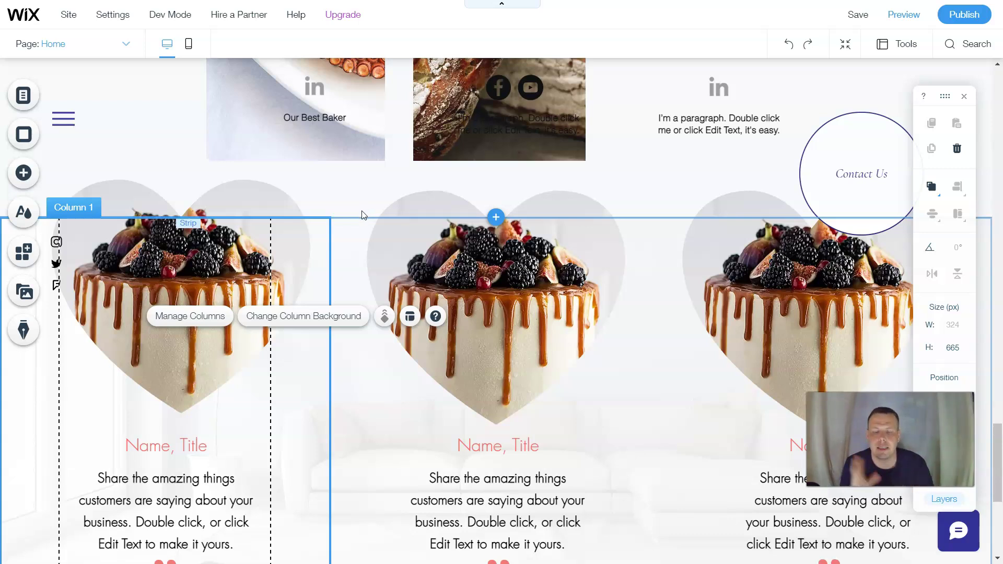
scroll(581, 213, up, 7)
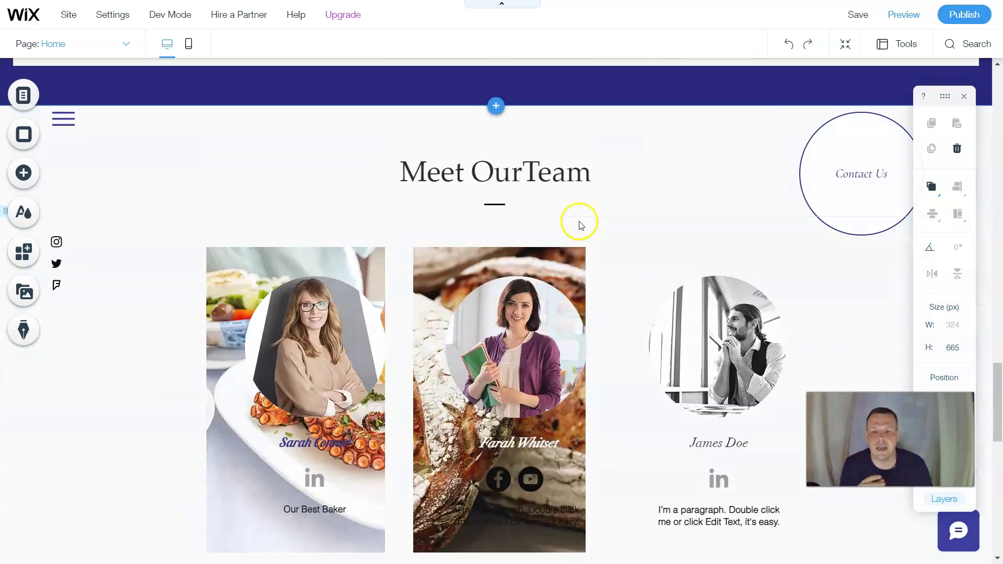
scroll(581, 224, down, 2)
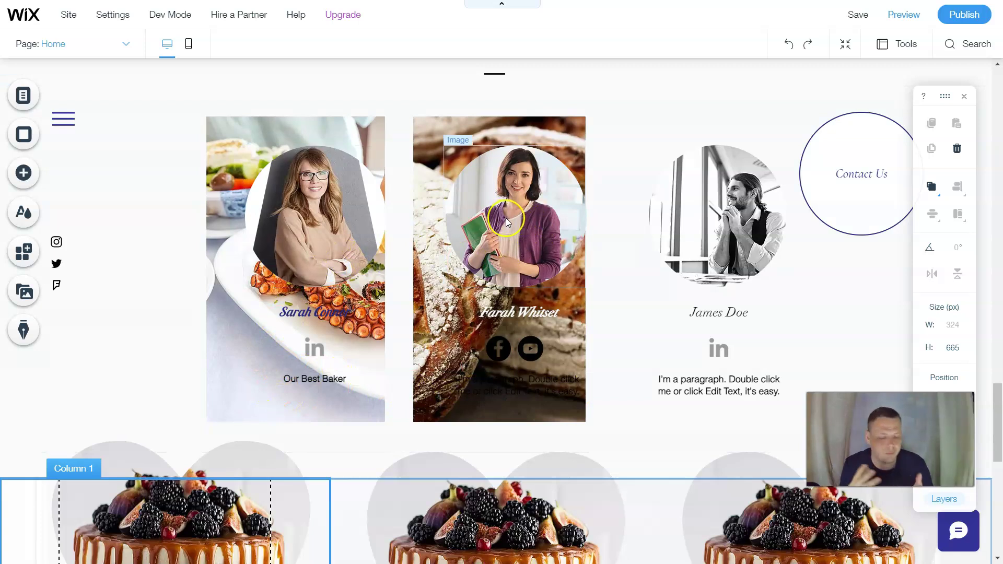
scroll(543, 234, up, 10)
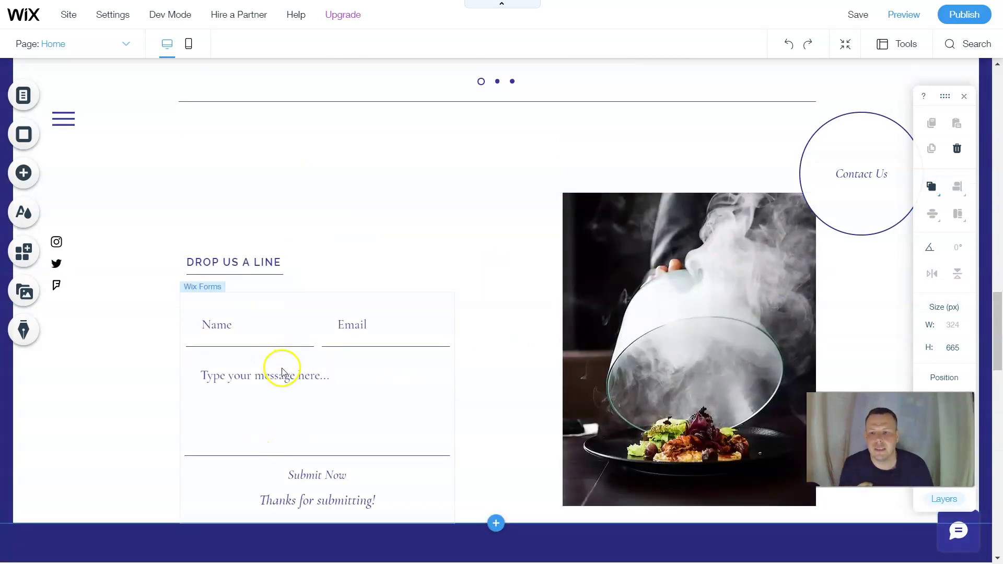
scroll(304, 368, up, 3)
scroll(350, 379, down, 3)
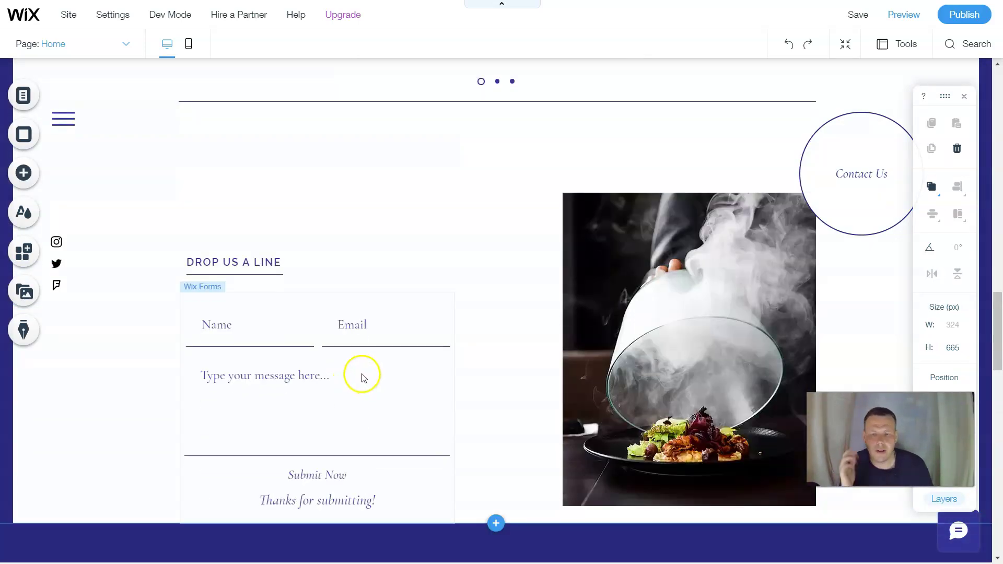
scroll(364, 378, down, 1)
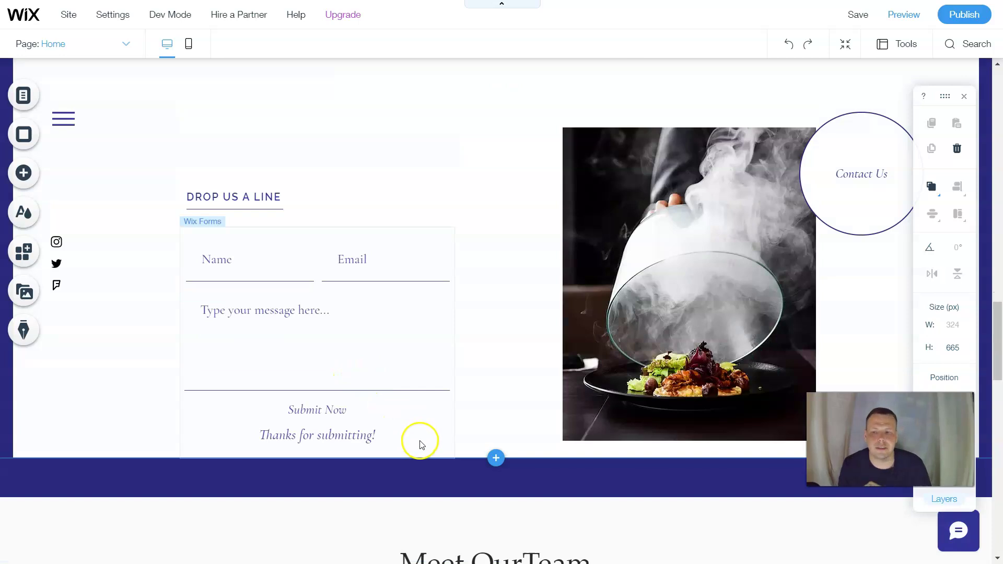